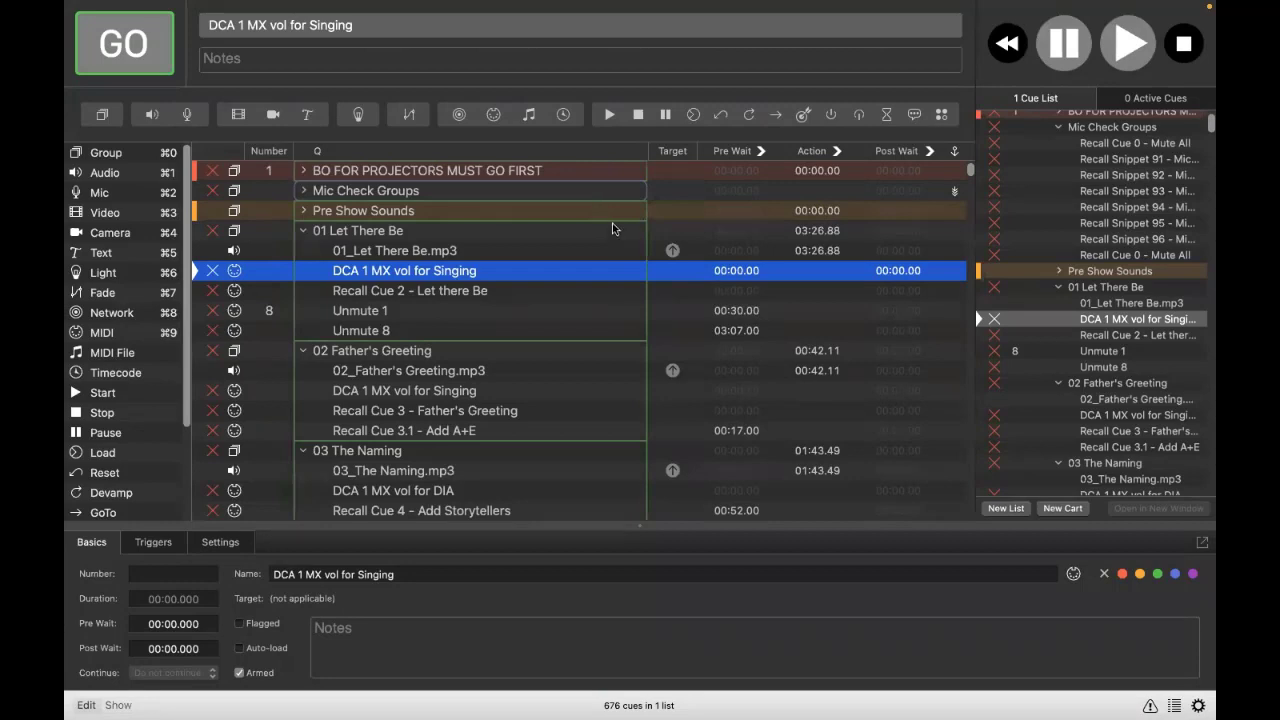
# Step: Assign the X-USB device to MIDI Patch 1 in the workspace's MIDI settings and close the settings
pyautogui.moveTo(186, 5)
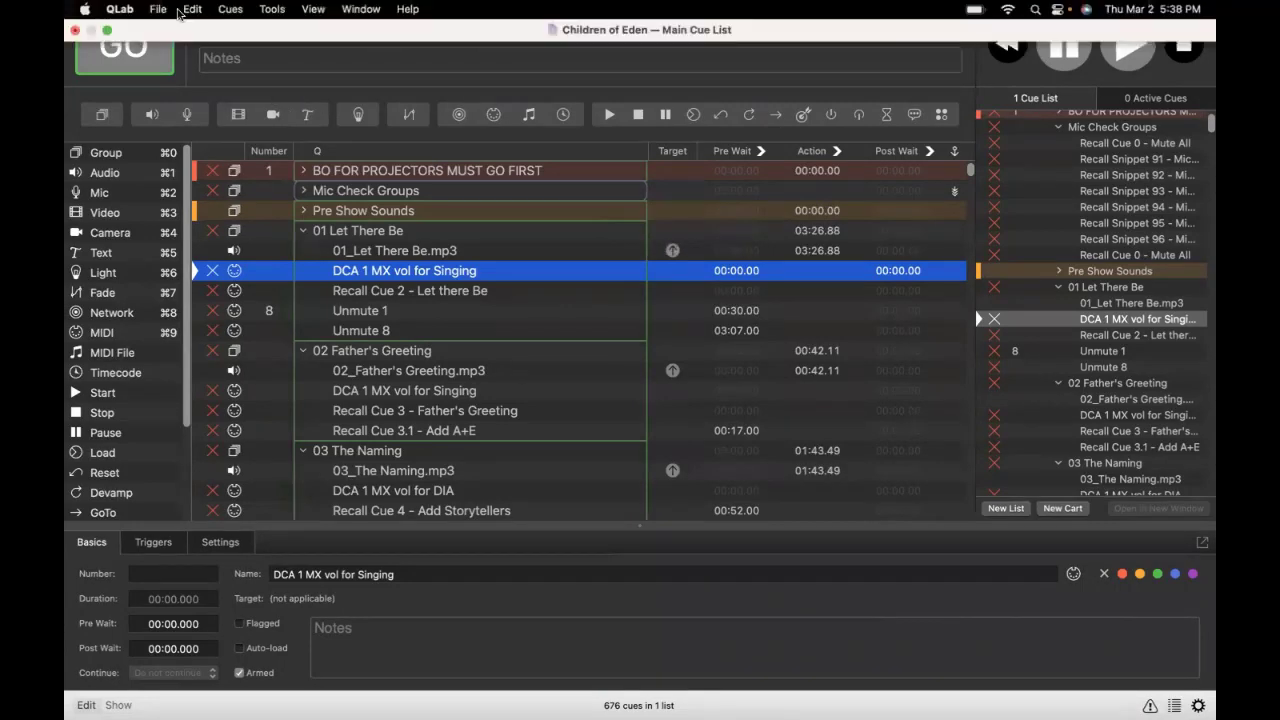
pyautogui.click(359, 9)
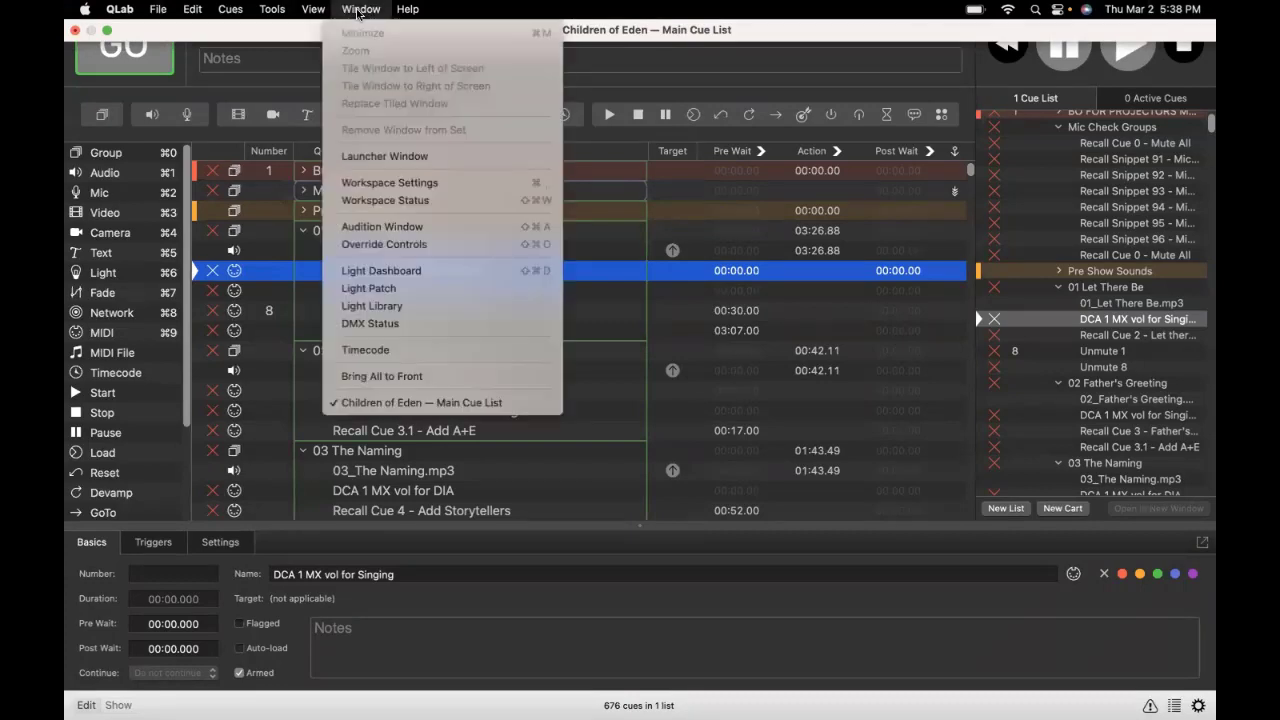
pyautogui.click(395, 184)
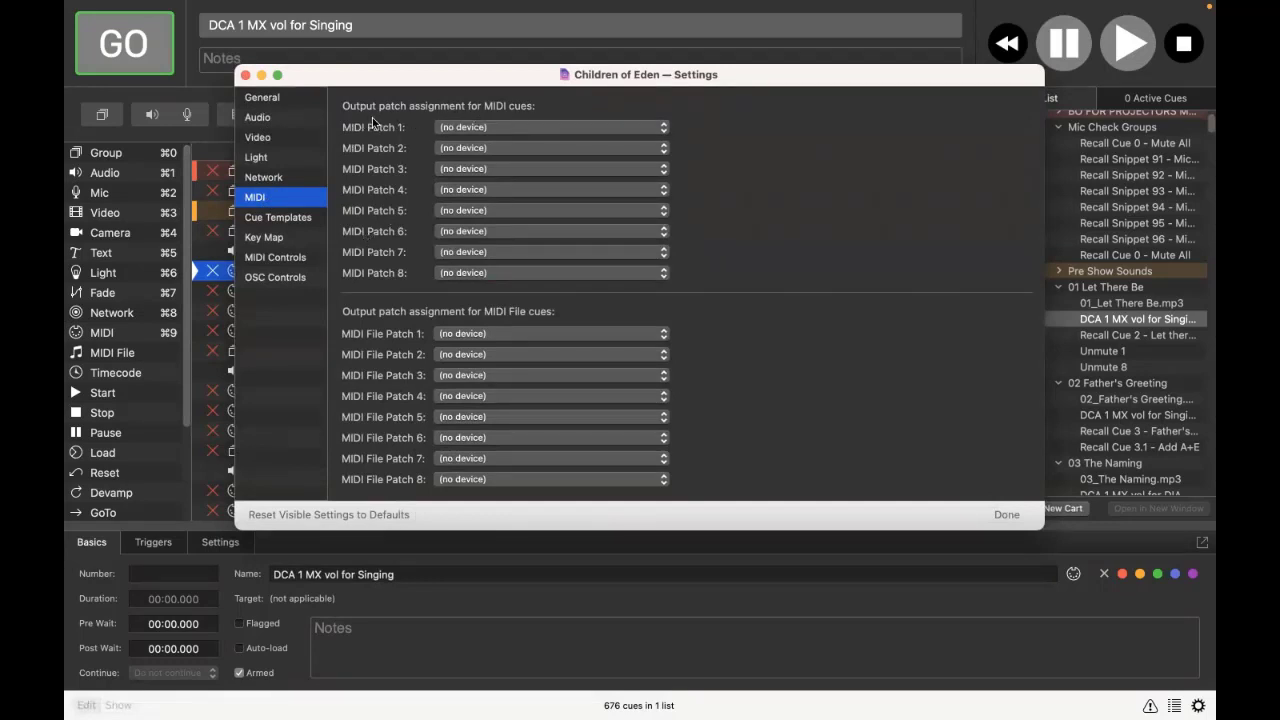
pyautogui.click(524, 128)
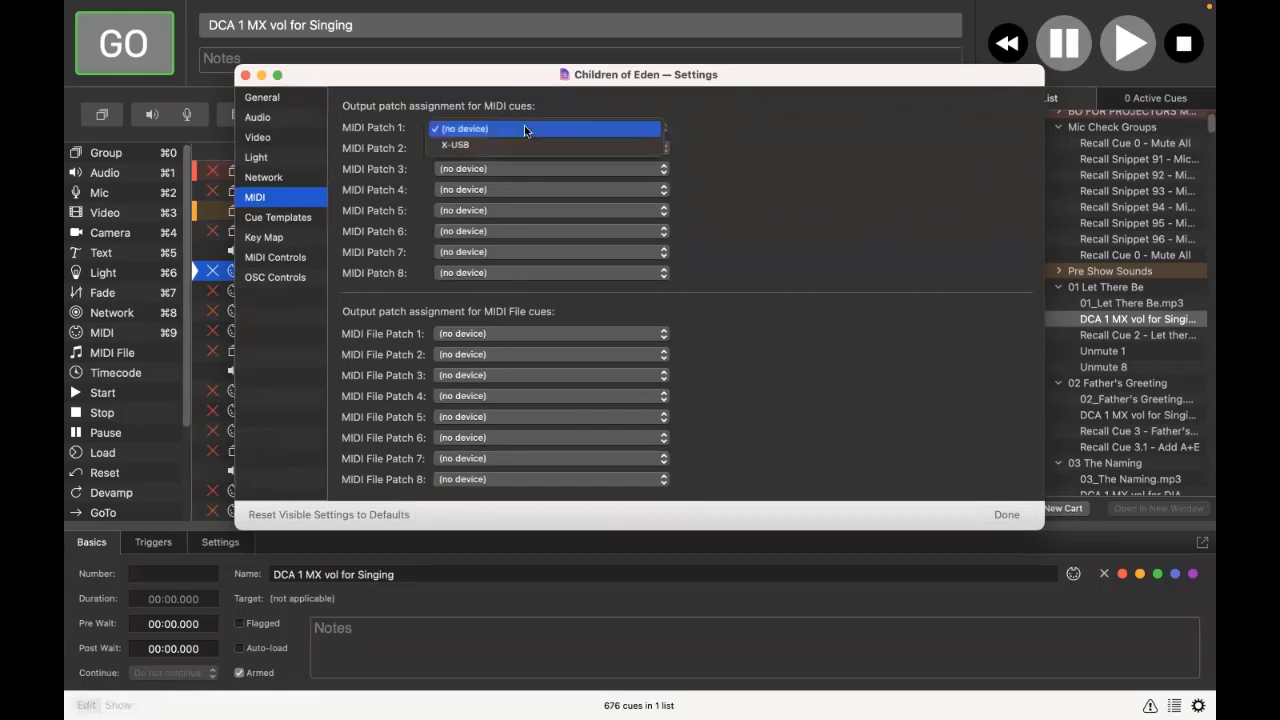
pyautogui.click(466, 146)
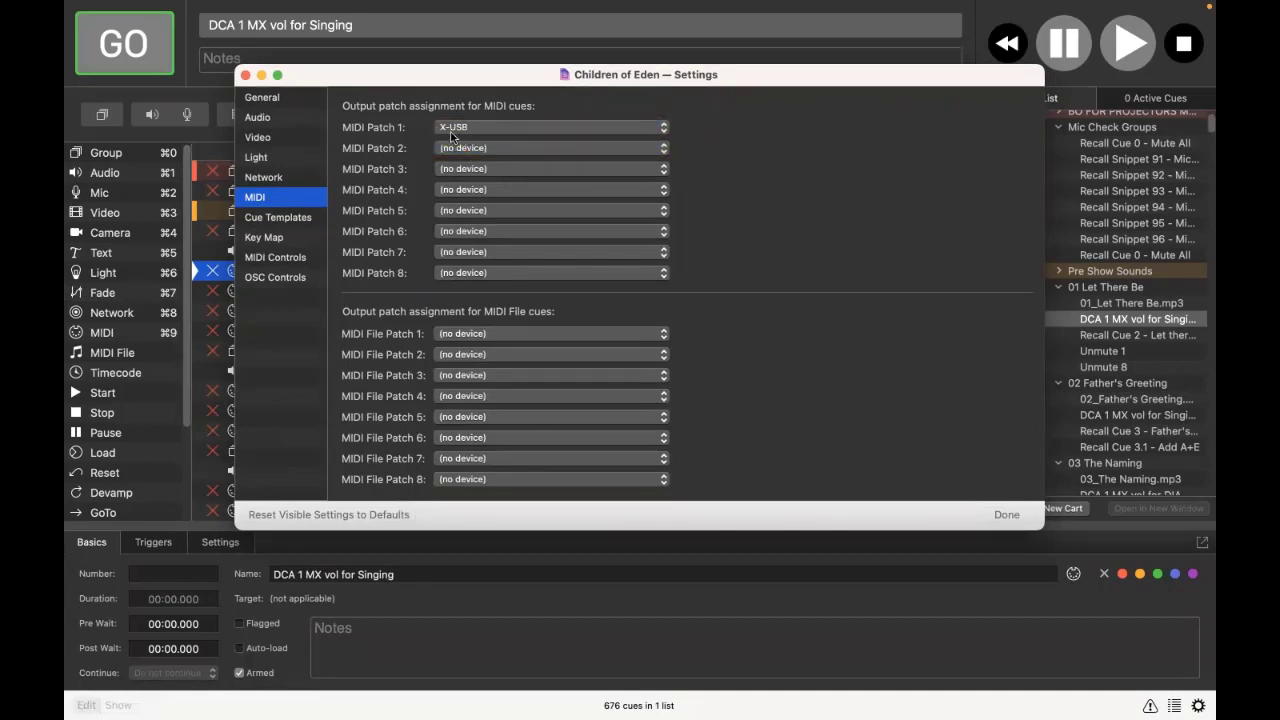
pyautogui.click(246, 76)
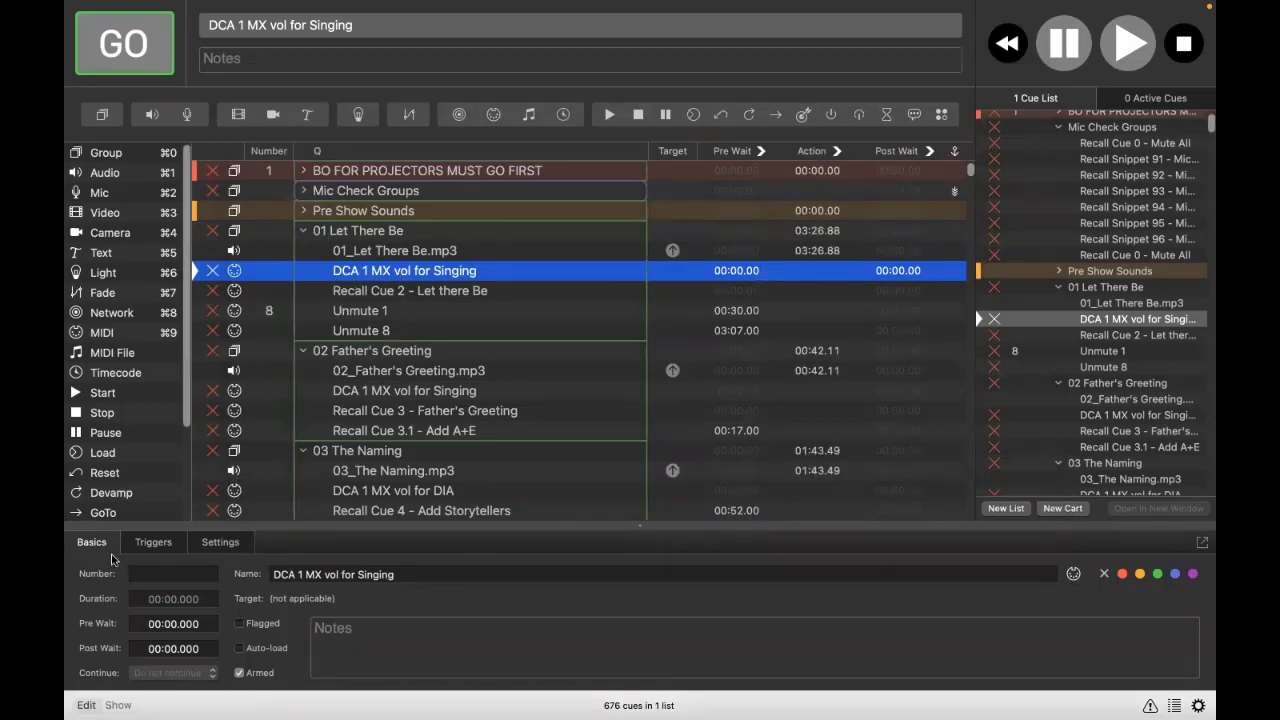
# Step: Check the MIDI destinations of the DCA 1 MX vol for Singing and Recall Cue 2 cues in 01 Let There Be
pyautogui.click(218, 542)
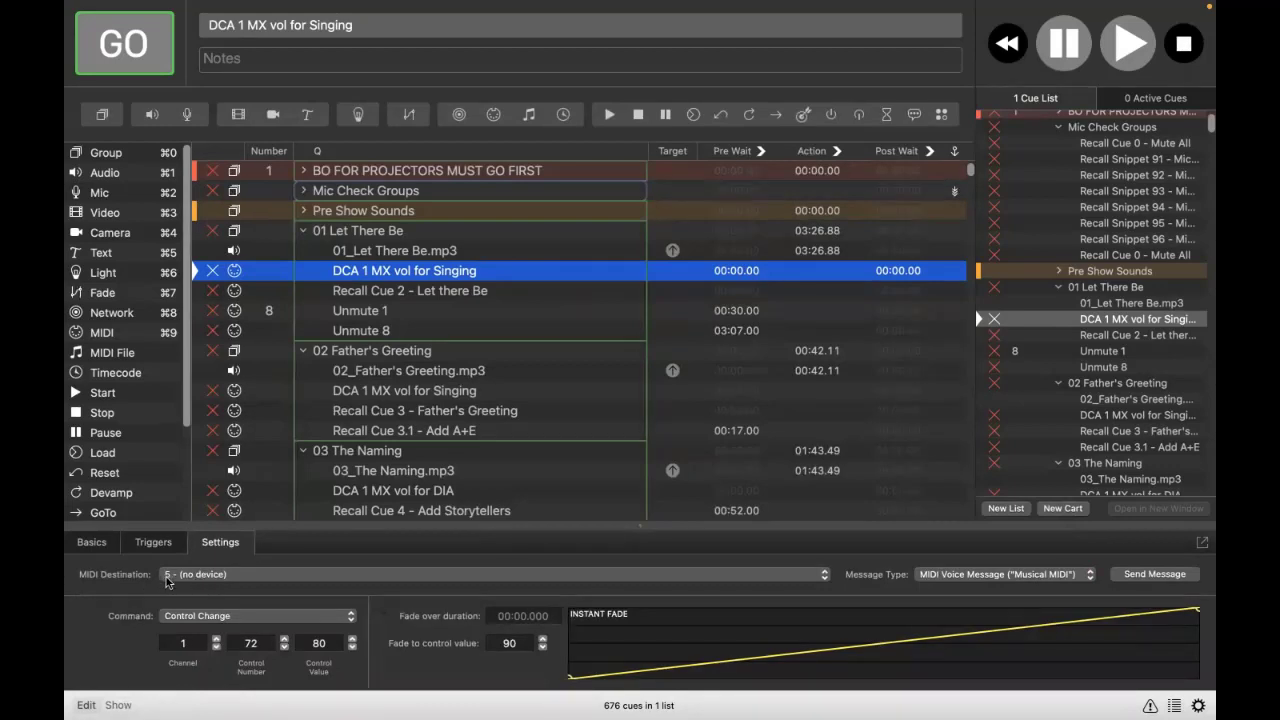
pyautogui.click(244, 577)
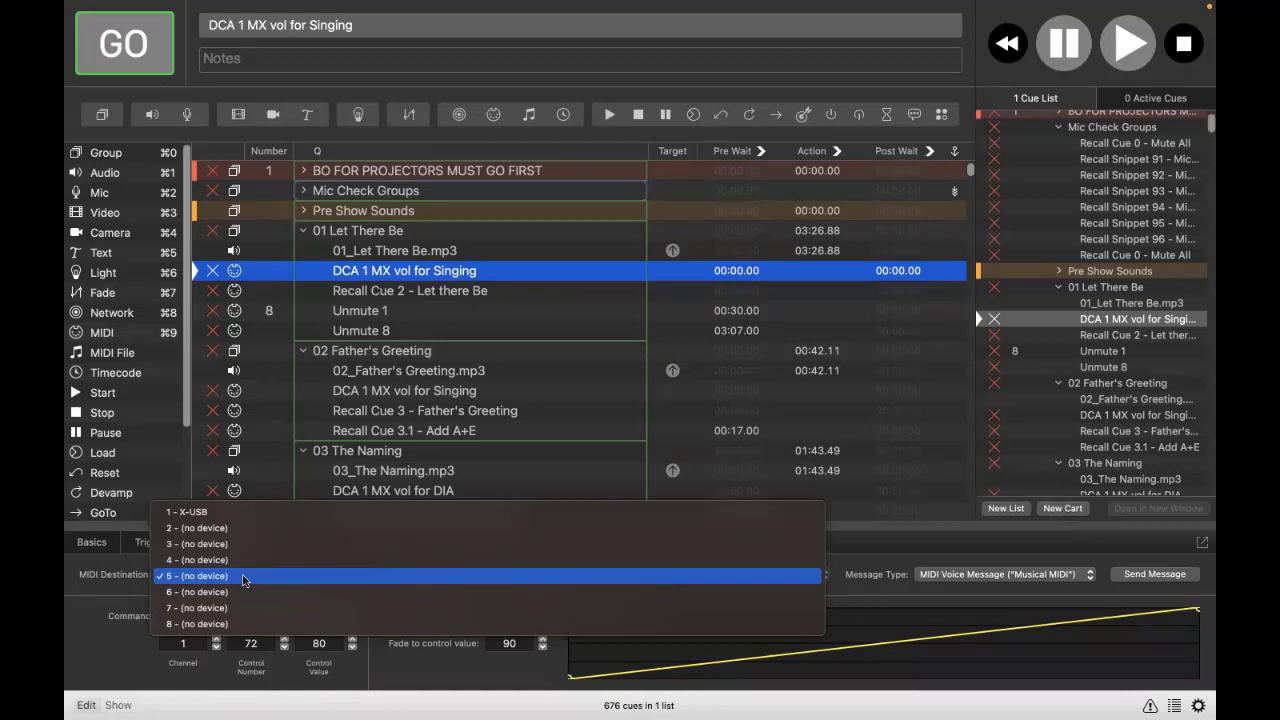
pyautogui.click(170, 582)
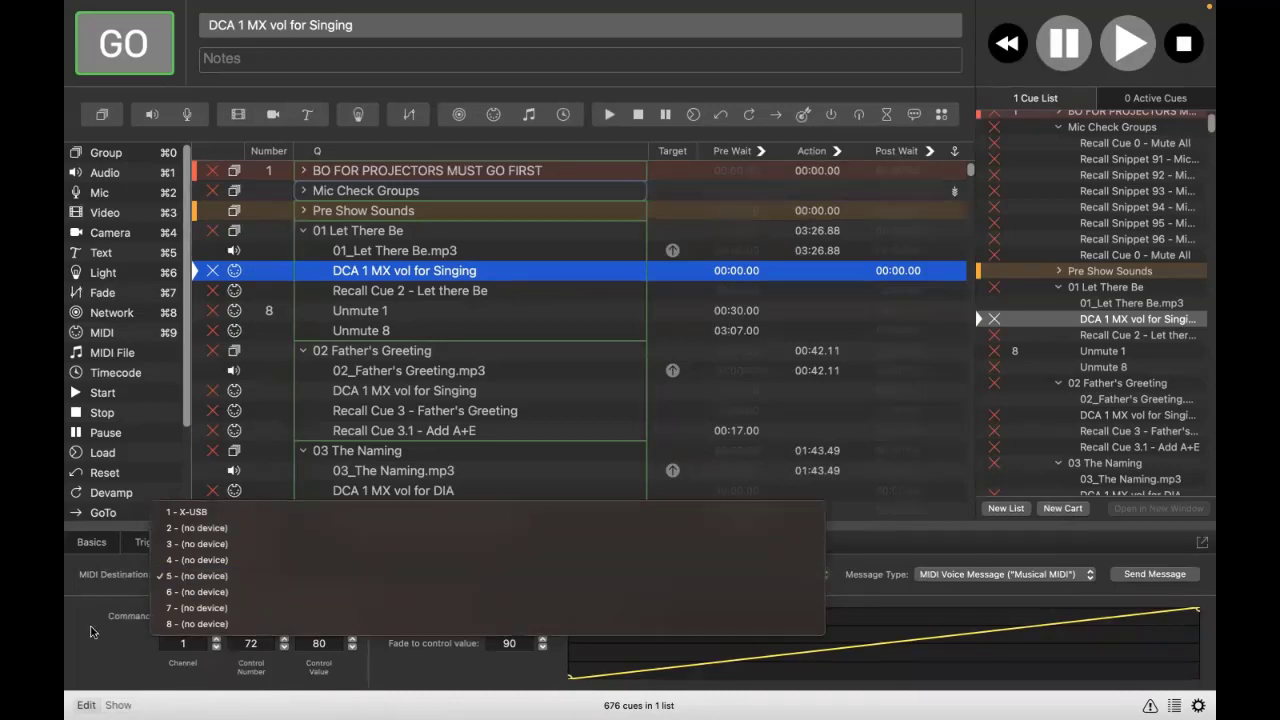
pyautogui.click(358, 294)
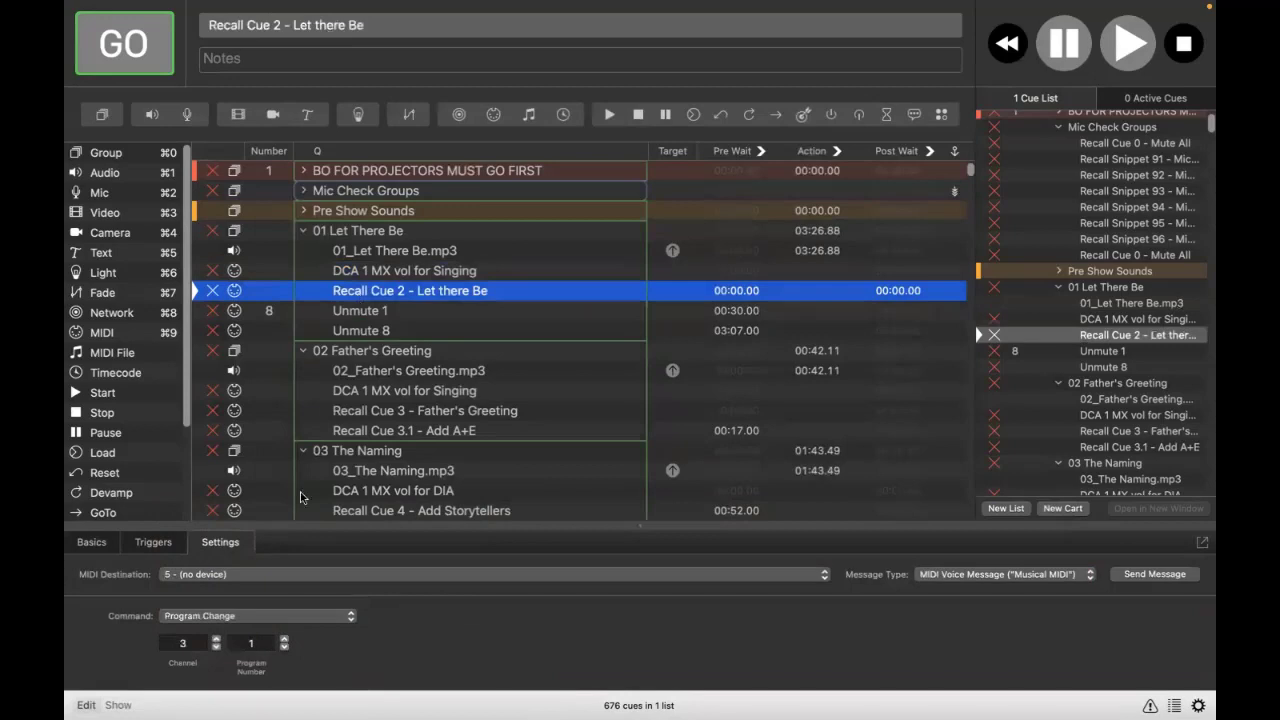
pyautogui.click(172, 578)
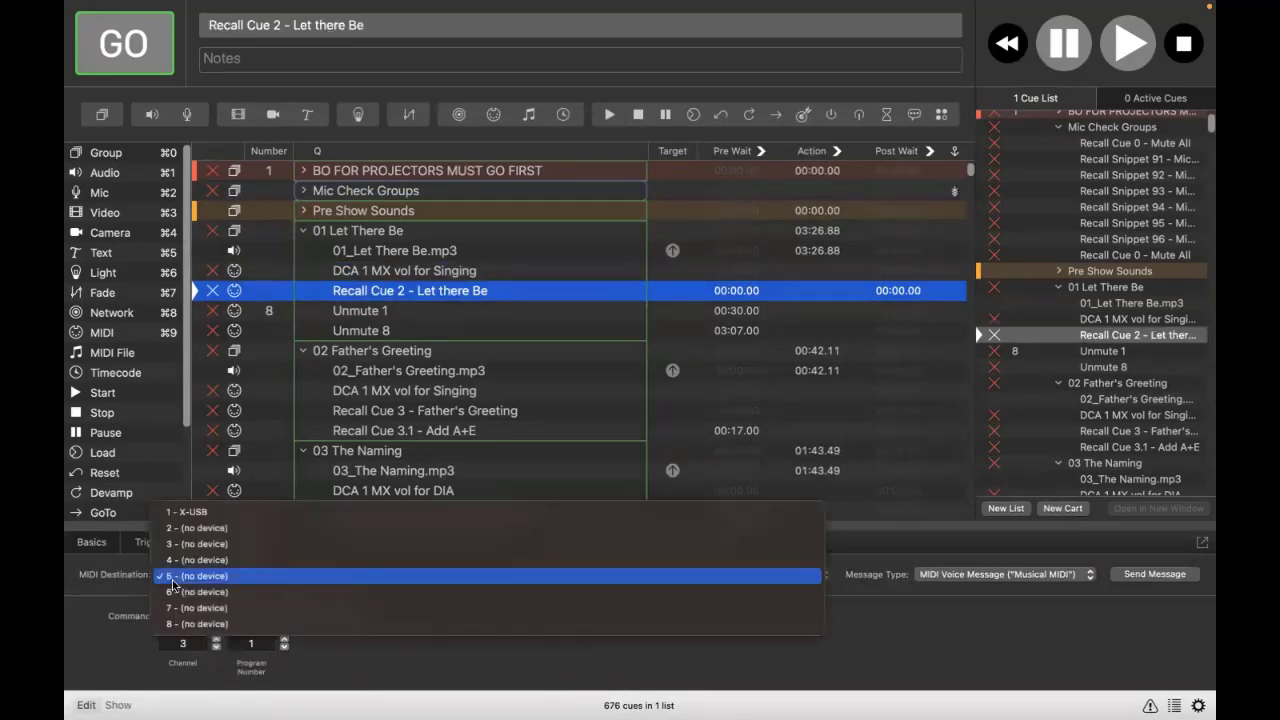
pyautogui.click(108, 608)
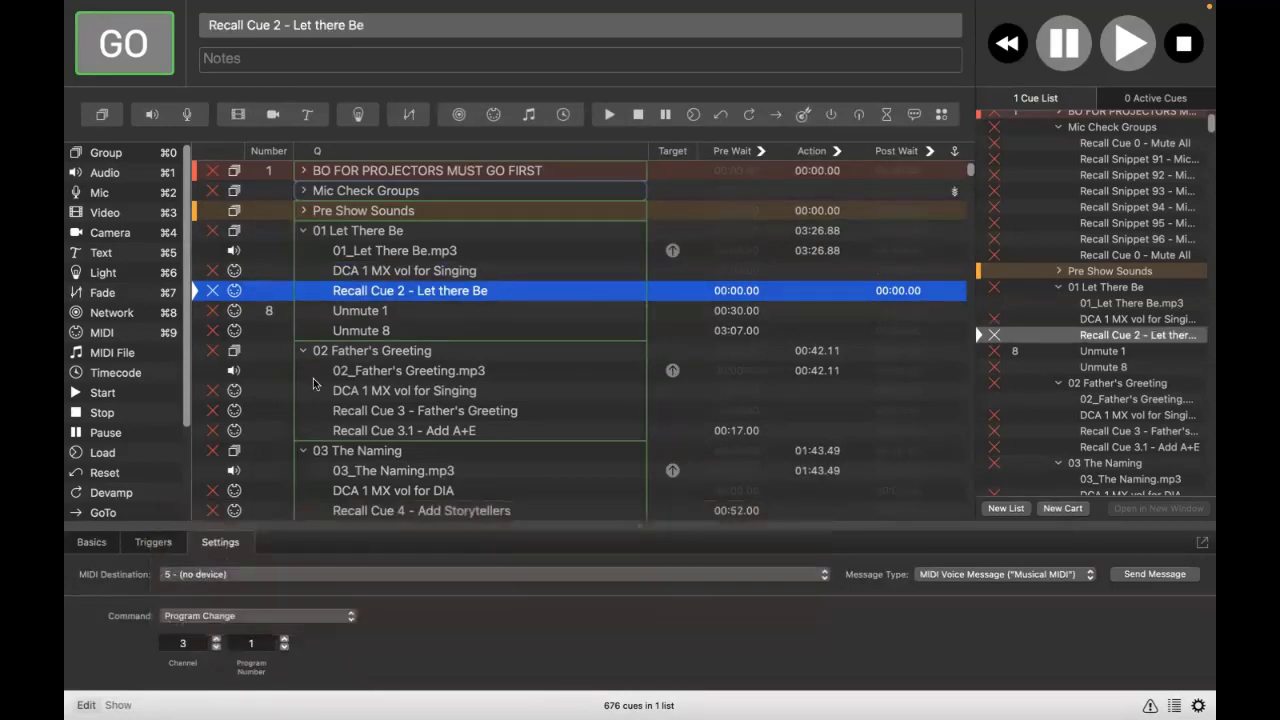
# Step: Check the MIDI destinations of the two Unmute cues in 01 Let There Be and the MIDI cues in 02 Father's Greeting
pyautogui.click(365, 318)
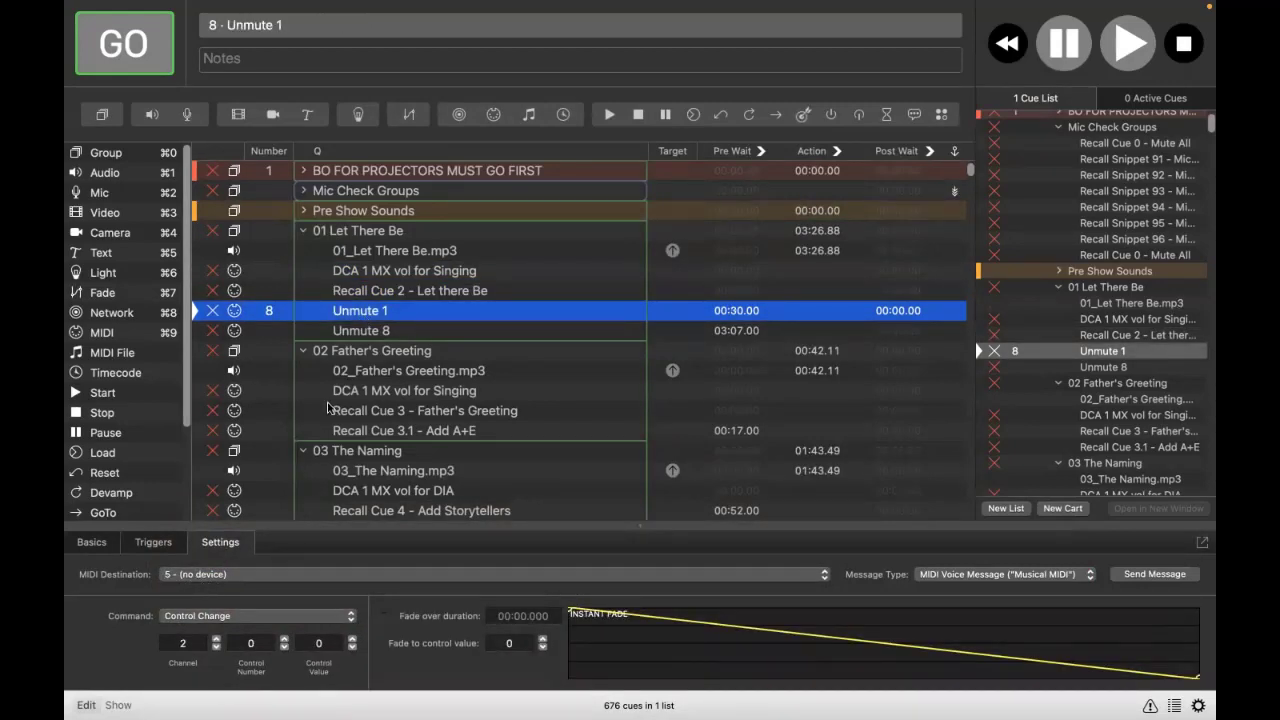
pyautogui.click(342, 333)
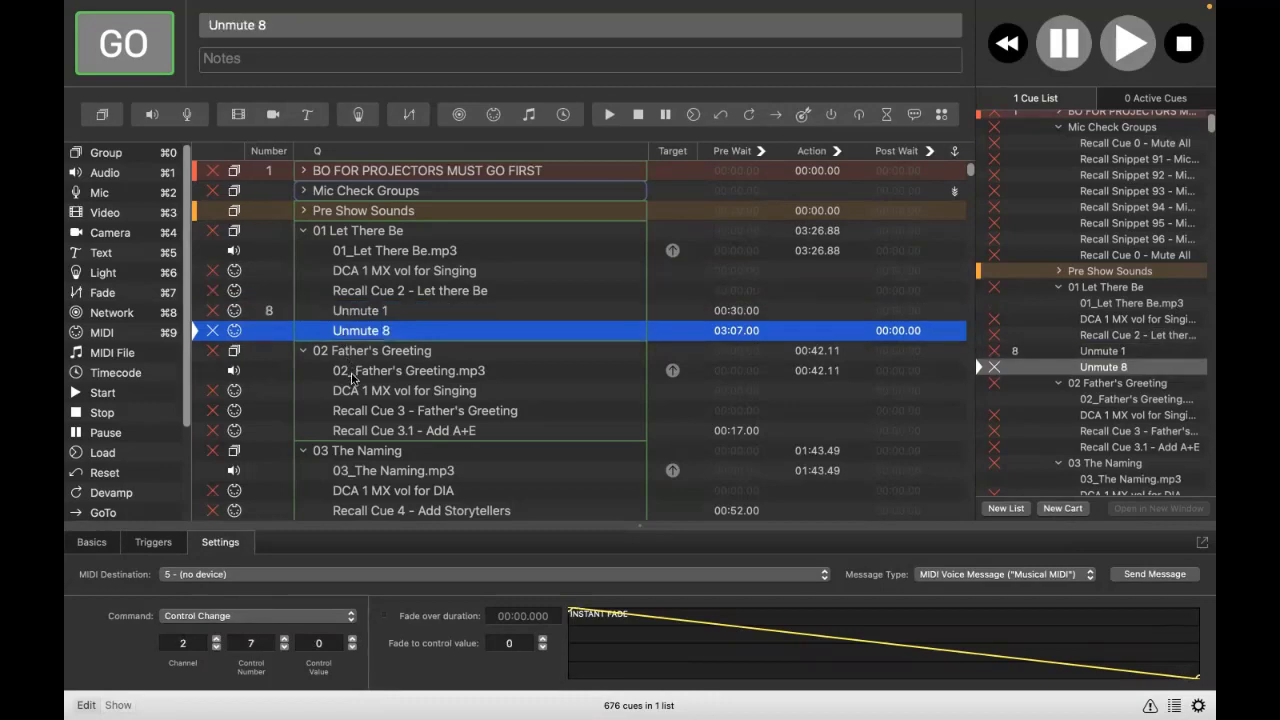
pyautogui.click(352, 372)
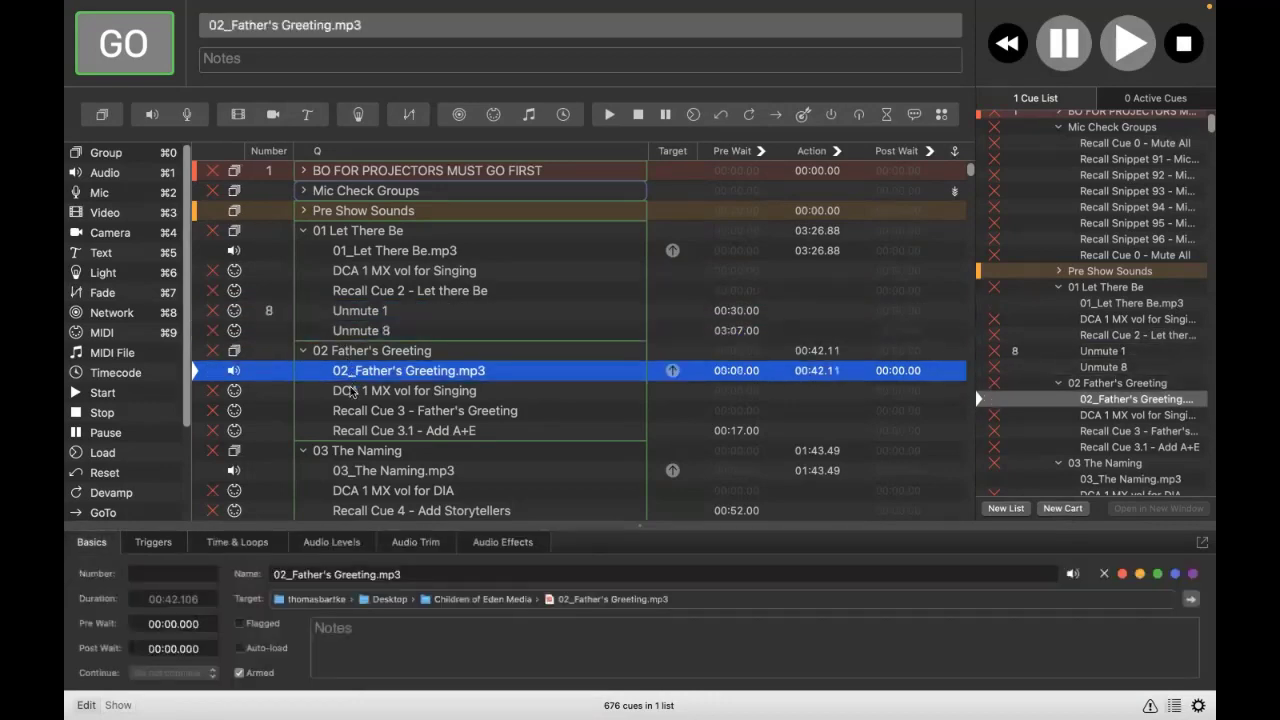
pyautogui.click(358, 395)
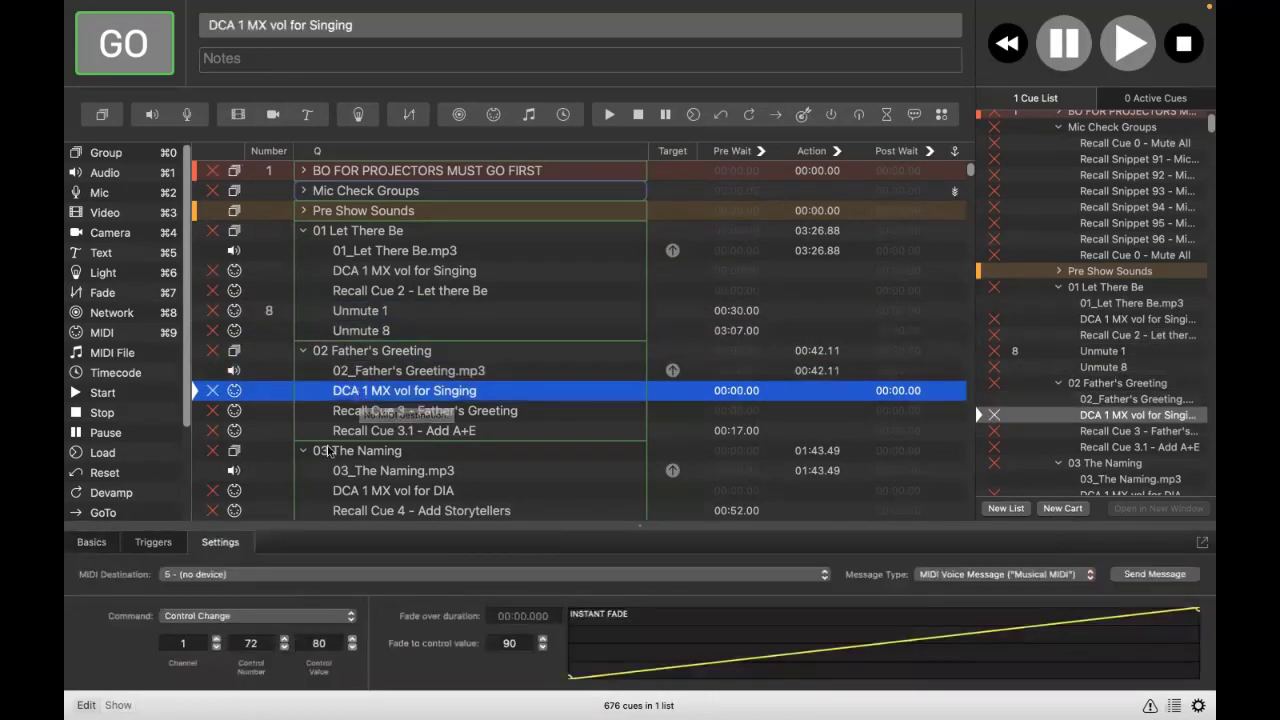
pyautogui.click(355, 416)
pyautogui.click(354, 430)
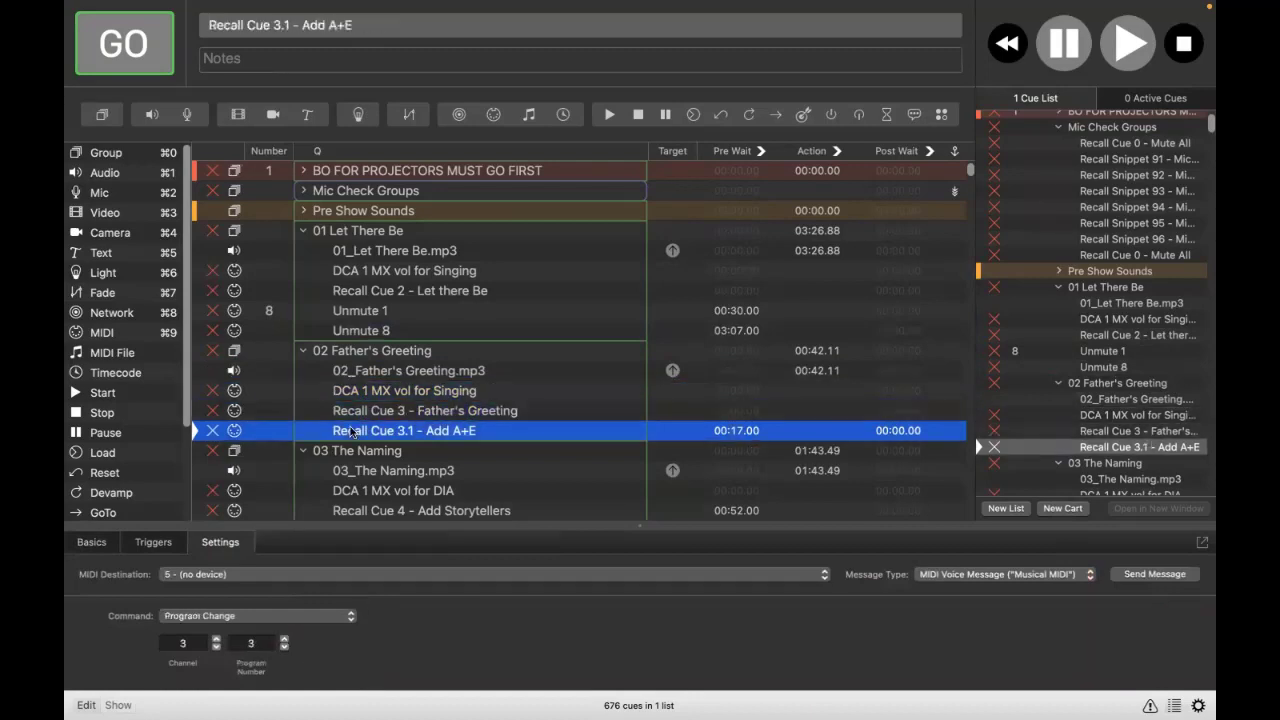
pyautogui.click(354, 413)
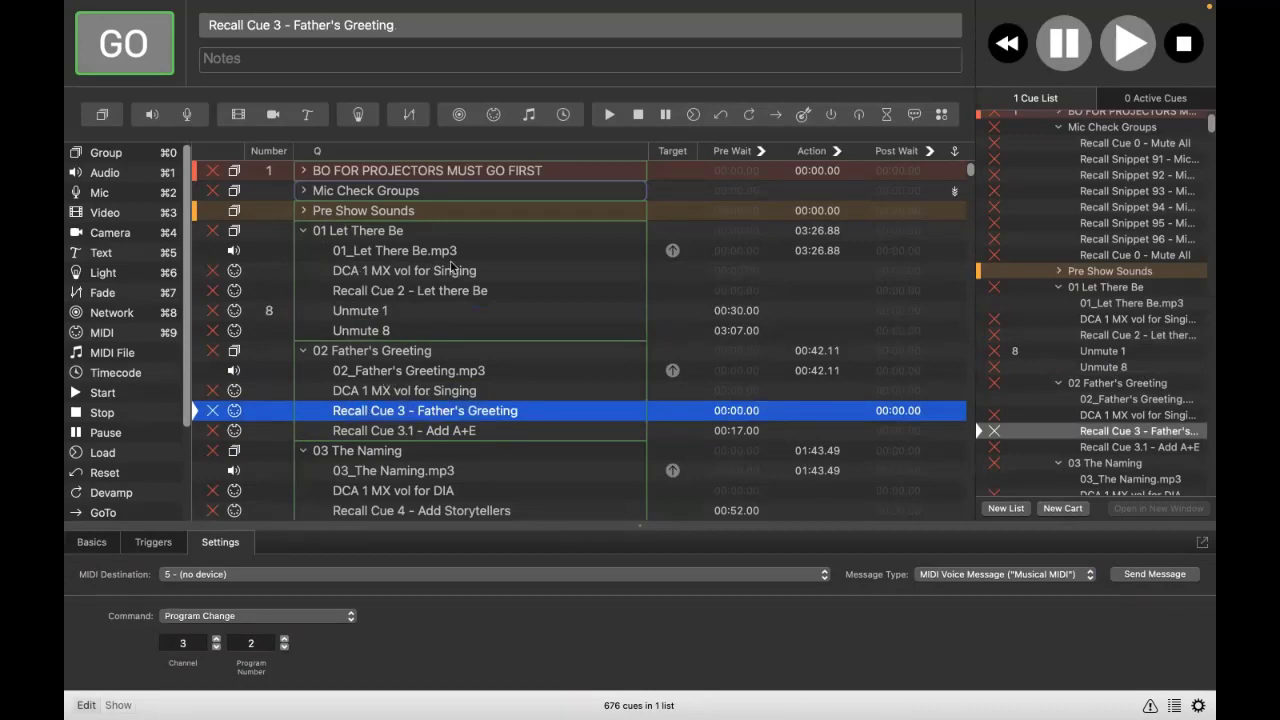
# Step: Assign the X-USB device to MIDI Patch 5 in the workspace's MIDI settings and close the settings
pyautogui.moveTo(338, 5)
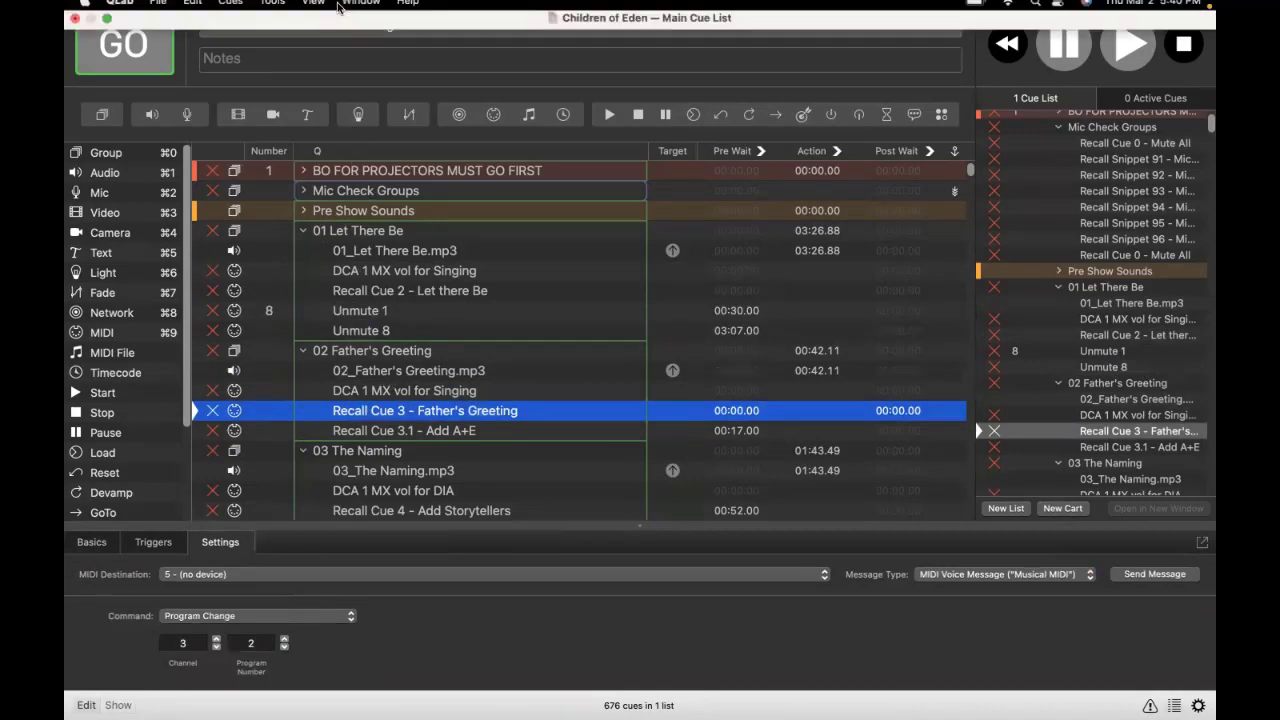
pyautogui.click(360, 9)
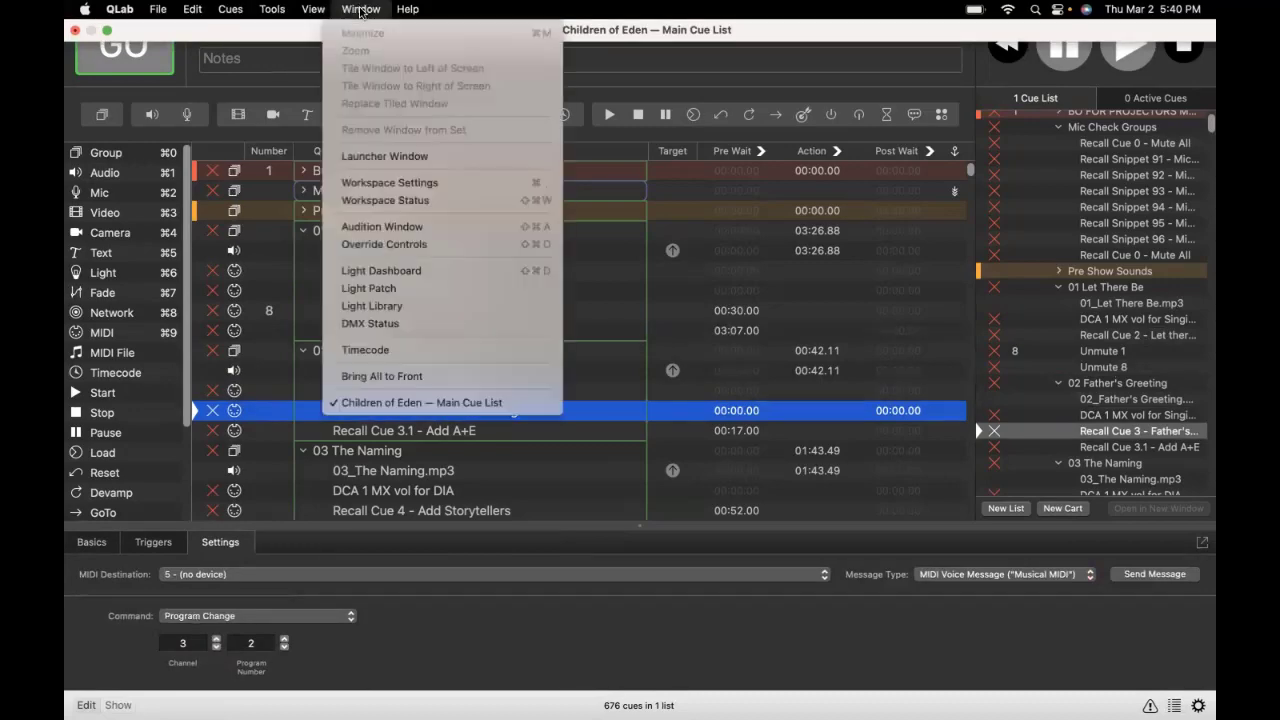
pyautogui.click(385, 184)
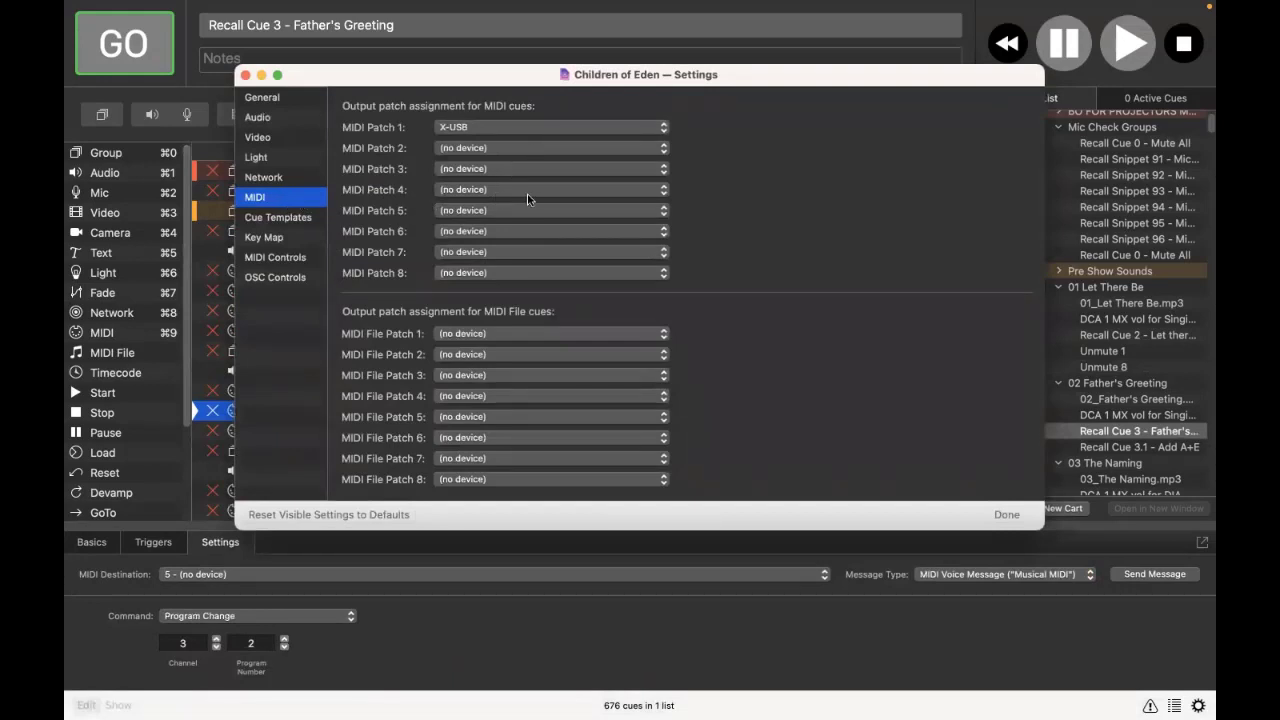
pyautogui.click(487, 212)
pyautogui.click(471, 229)
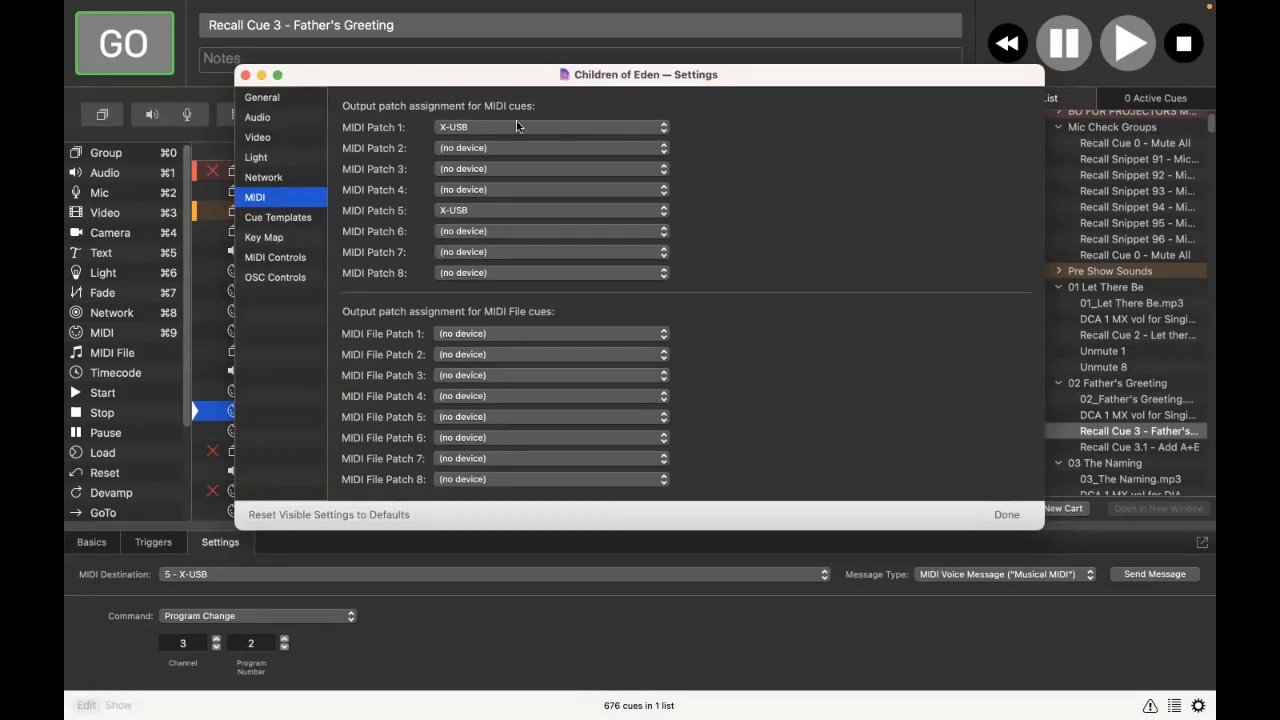
pyautogui.click(246, 76)
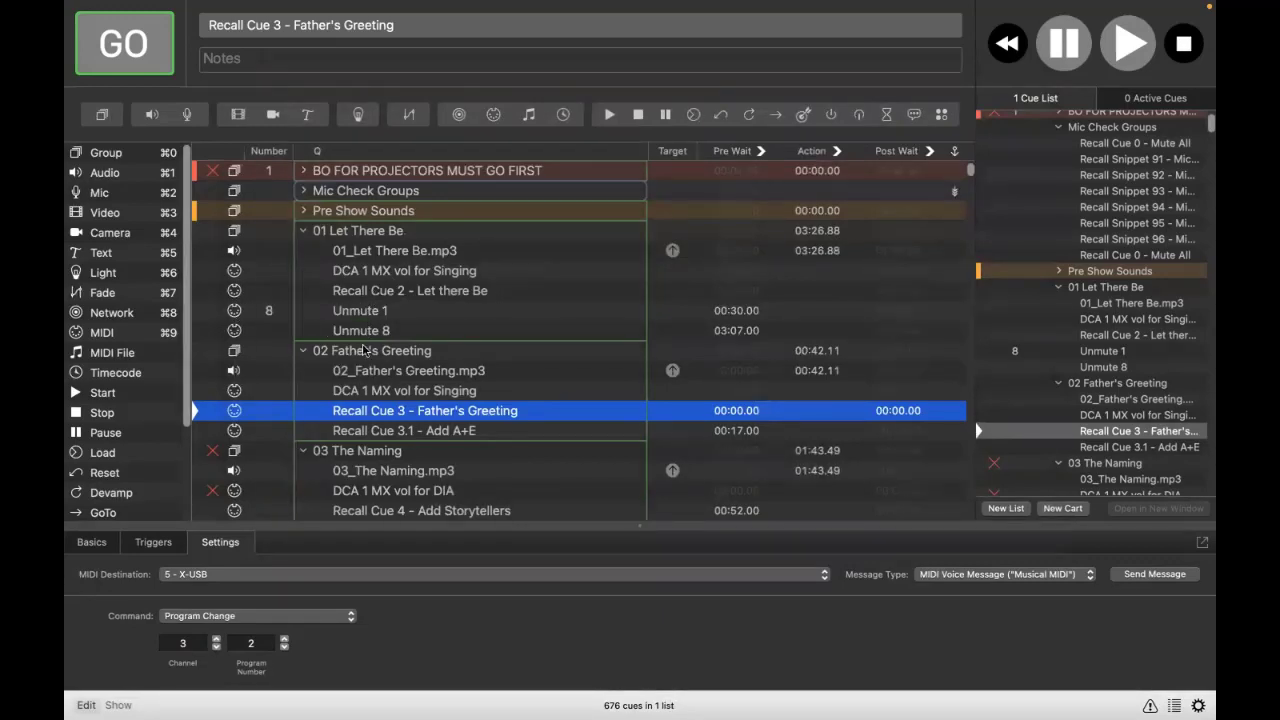
# Step: Set the MIDI destination of the DCA 1 MX vol for DIA cue in 03 The Naming to 5 - X-USB
pyautogui.scroll(-3, 380, 369)
pyautogui.scroll(-3, 380, 369)
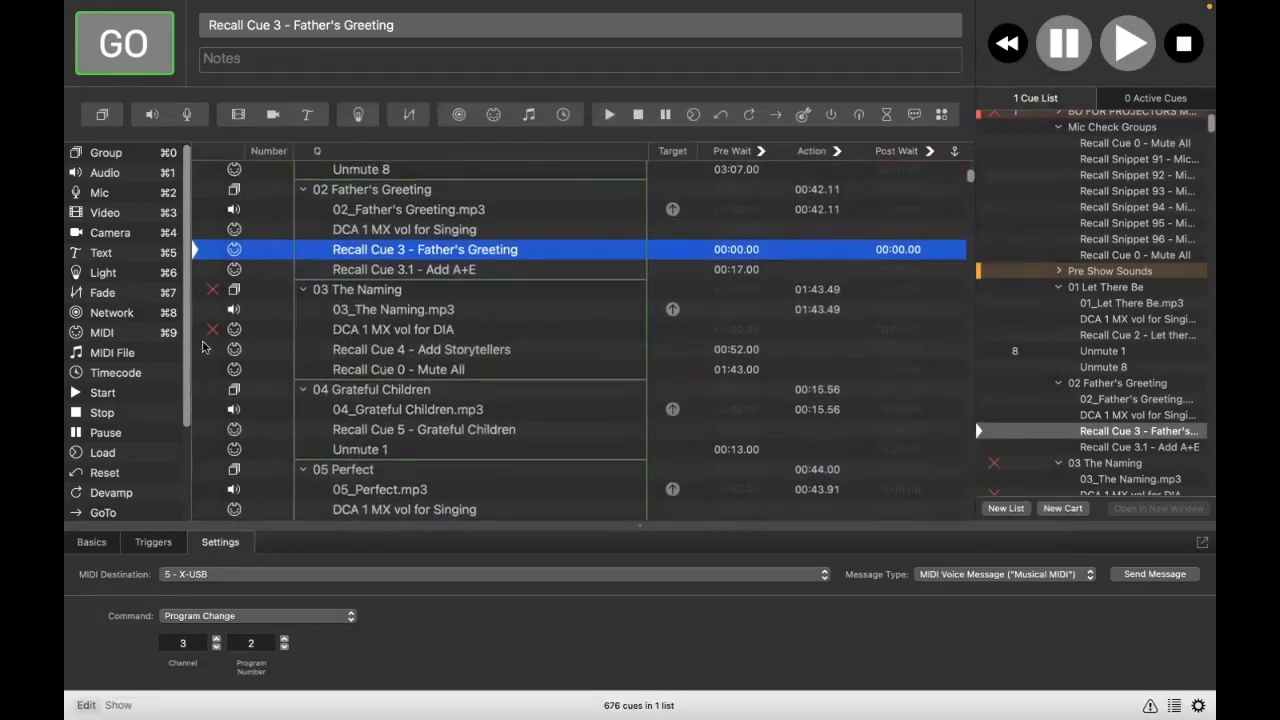
pyautogui.click(367, 332)
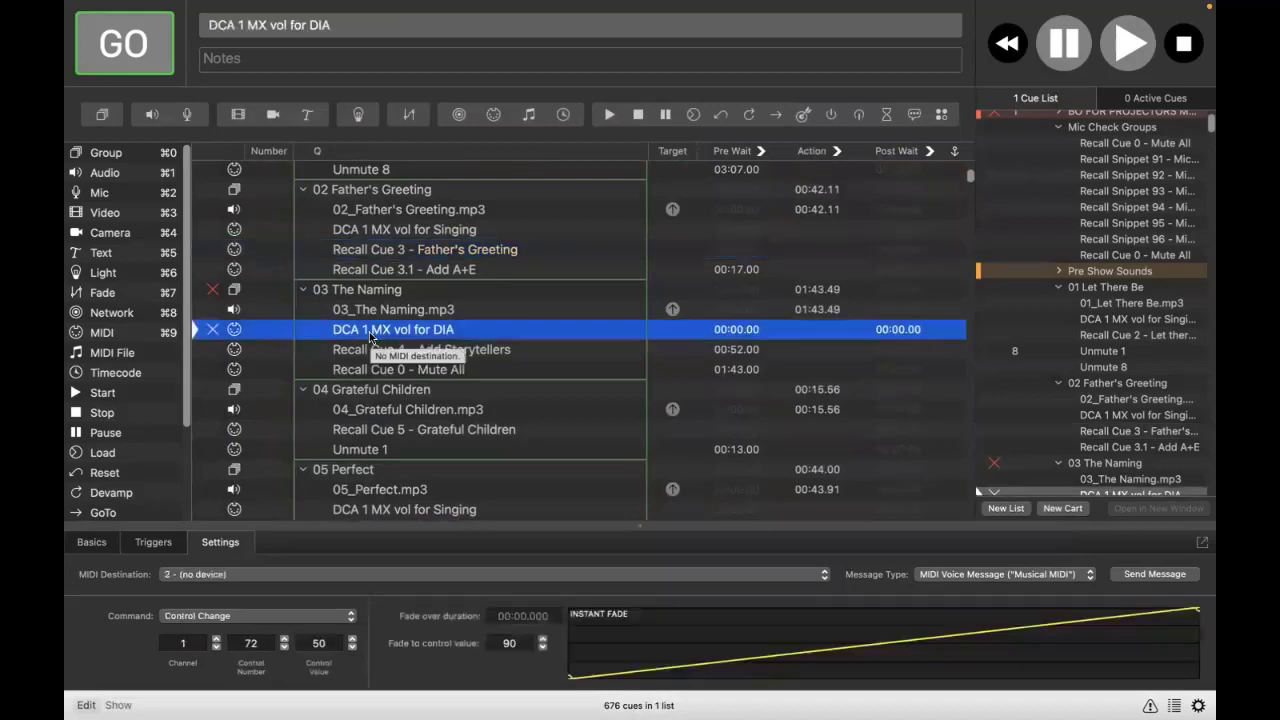
pyautogui.click(178, 577)
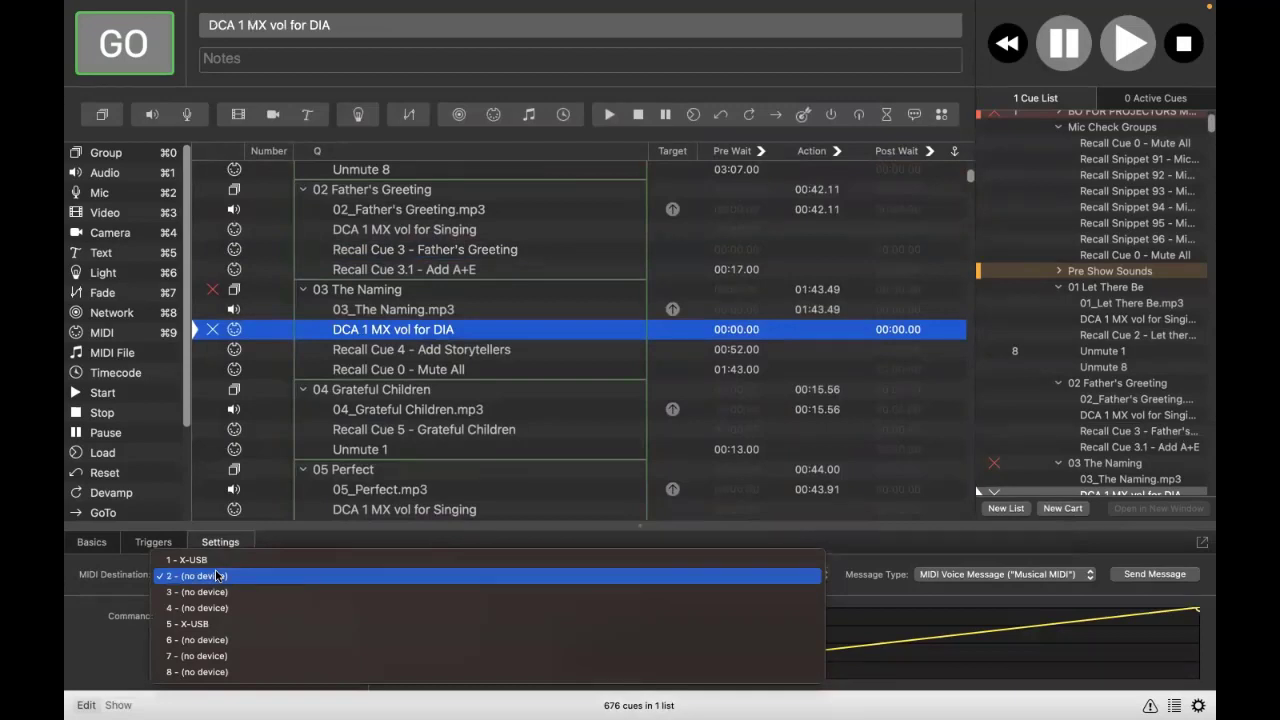
pyautogui.click(192, 625)
# Step: Look through the cue list for other flagged MIDI cues and check the destination of DCA 1 MX vol for DIA in 07 In Pursuit of Excellence (Part 1)
pyautogui.scroll(-5, 395, 398)
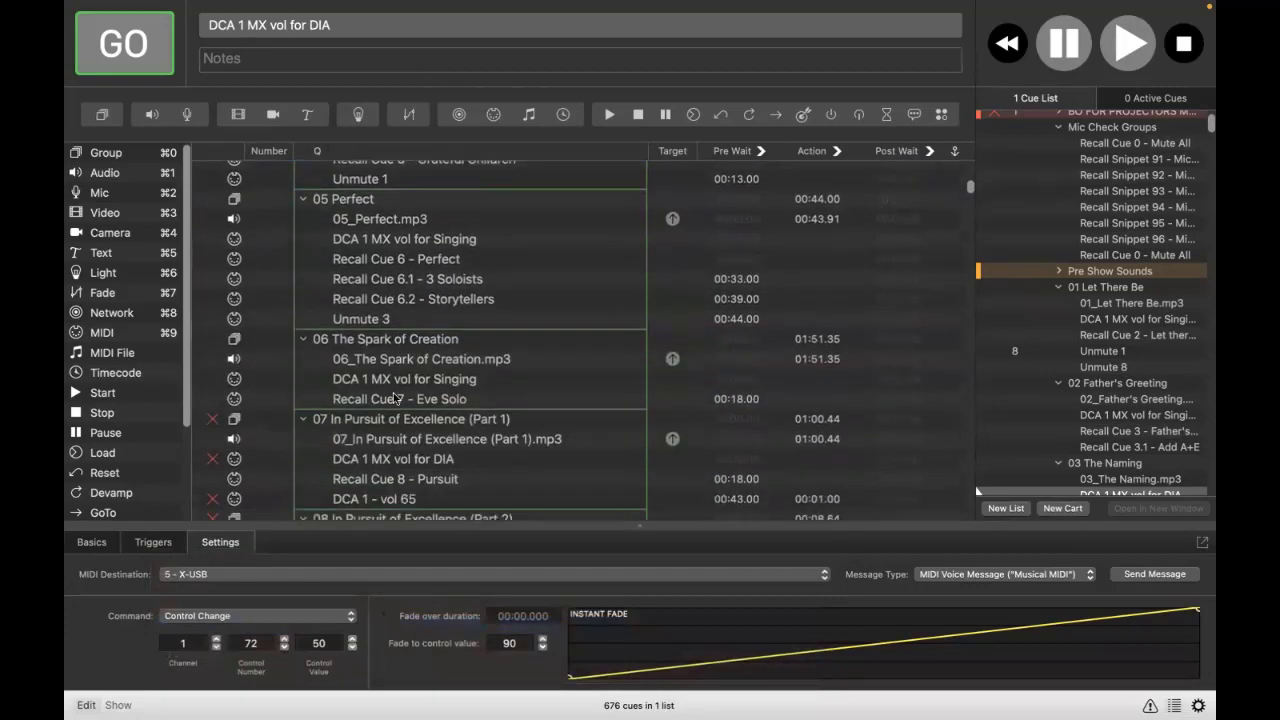
pyautogui.scroll(-3, 395, 398)
pyautogui.scroll(-3, 393, 398)
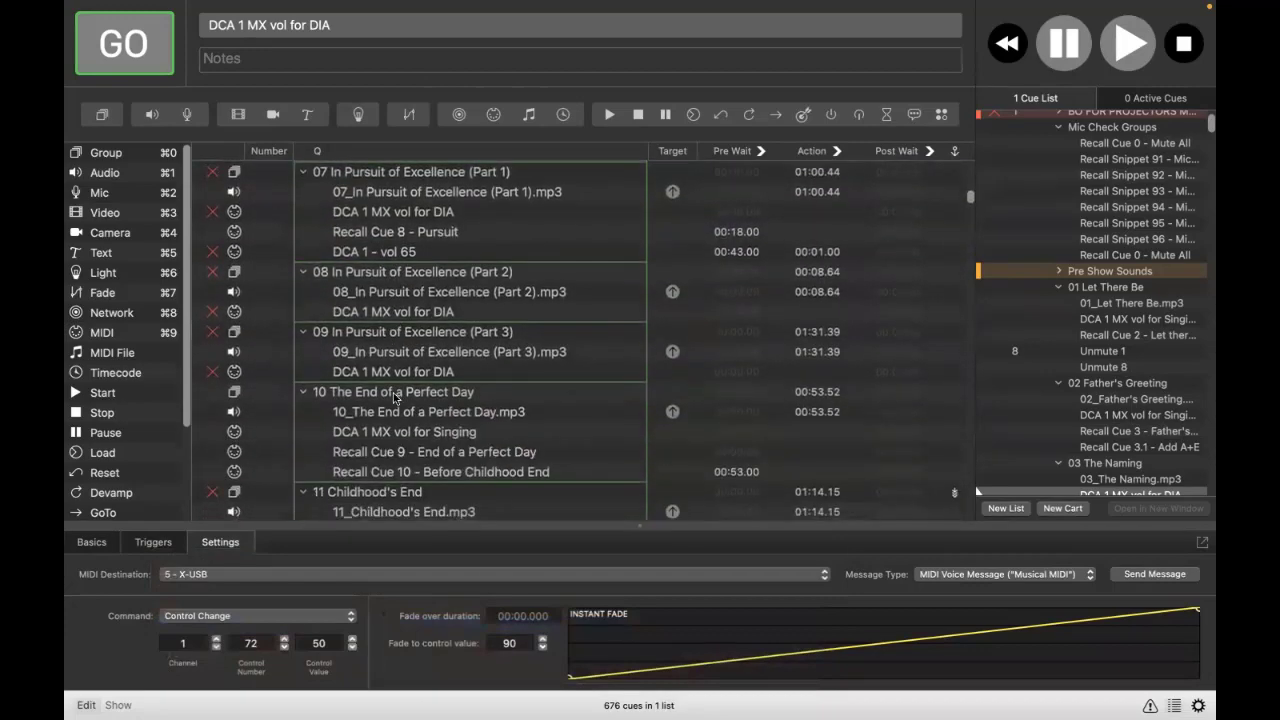
pyautogui.click(380, 212)
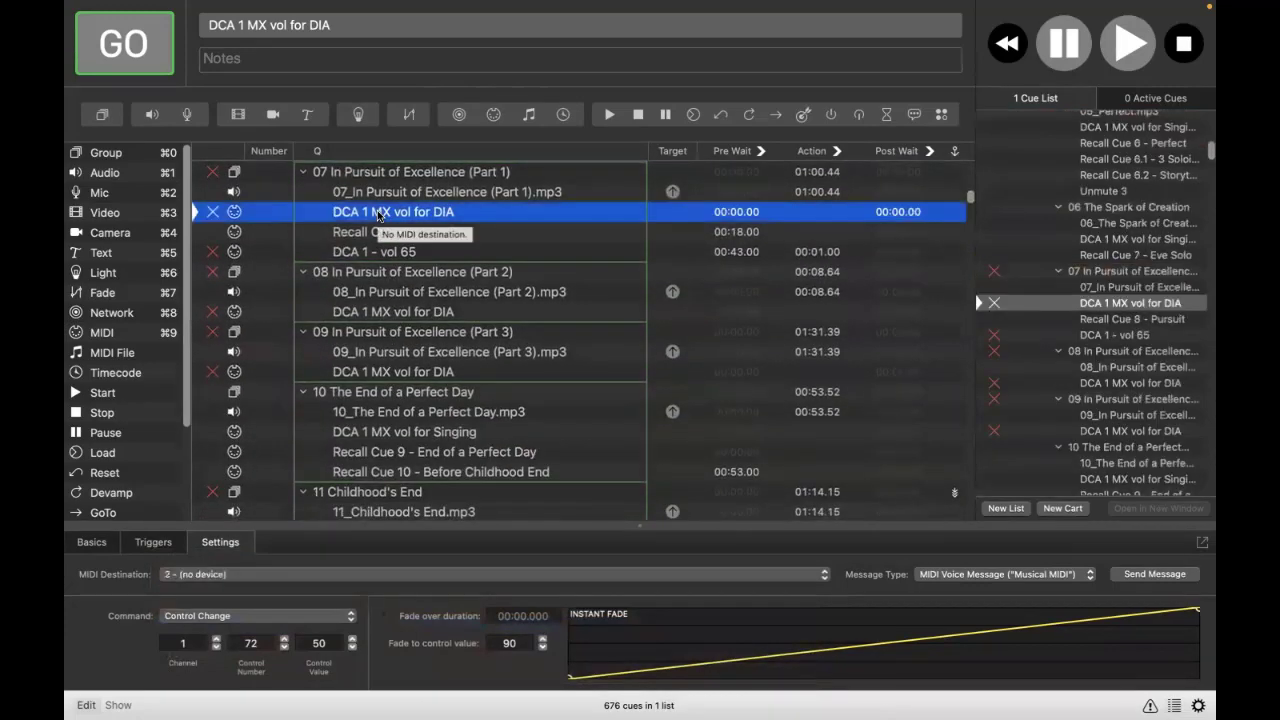
pyautogui.scroll(-4, 365, 300)
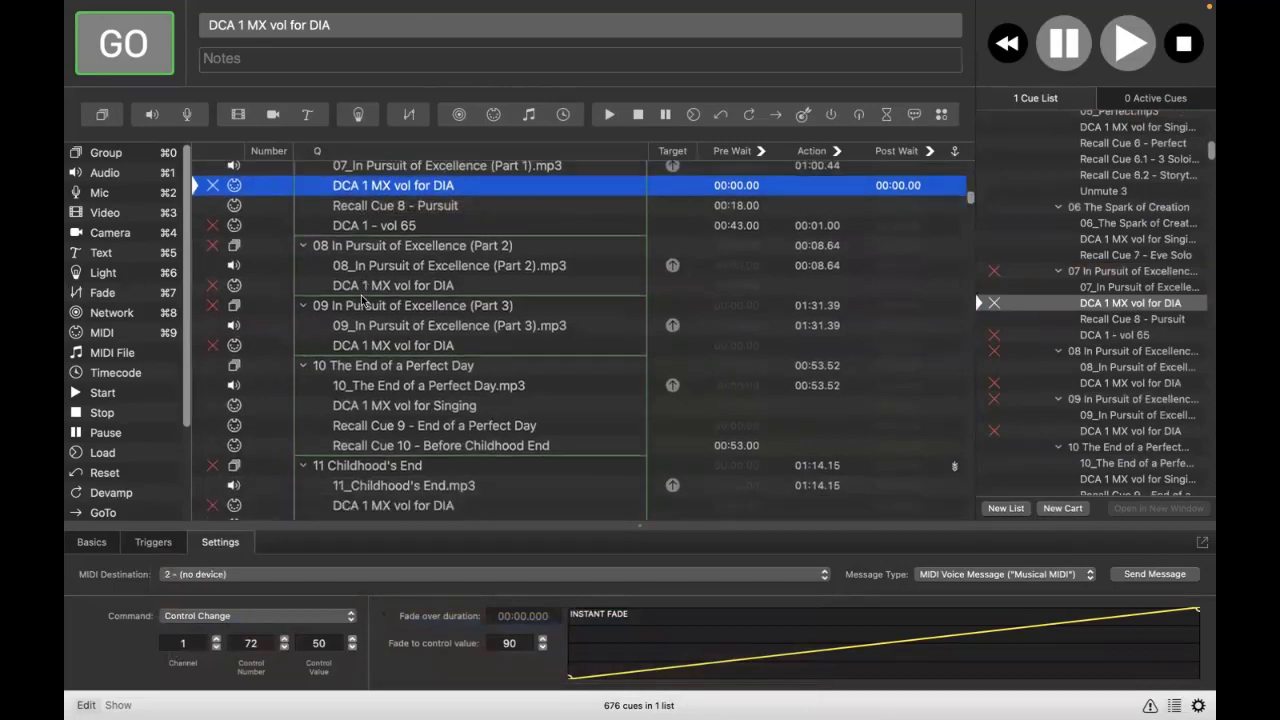
pyautogui.scroll(-8, 362, 300)
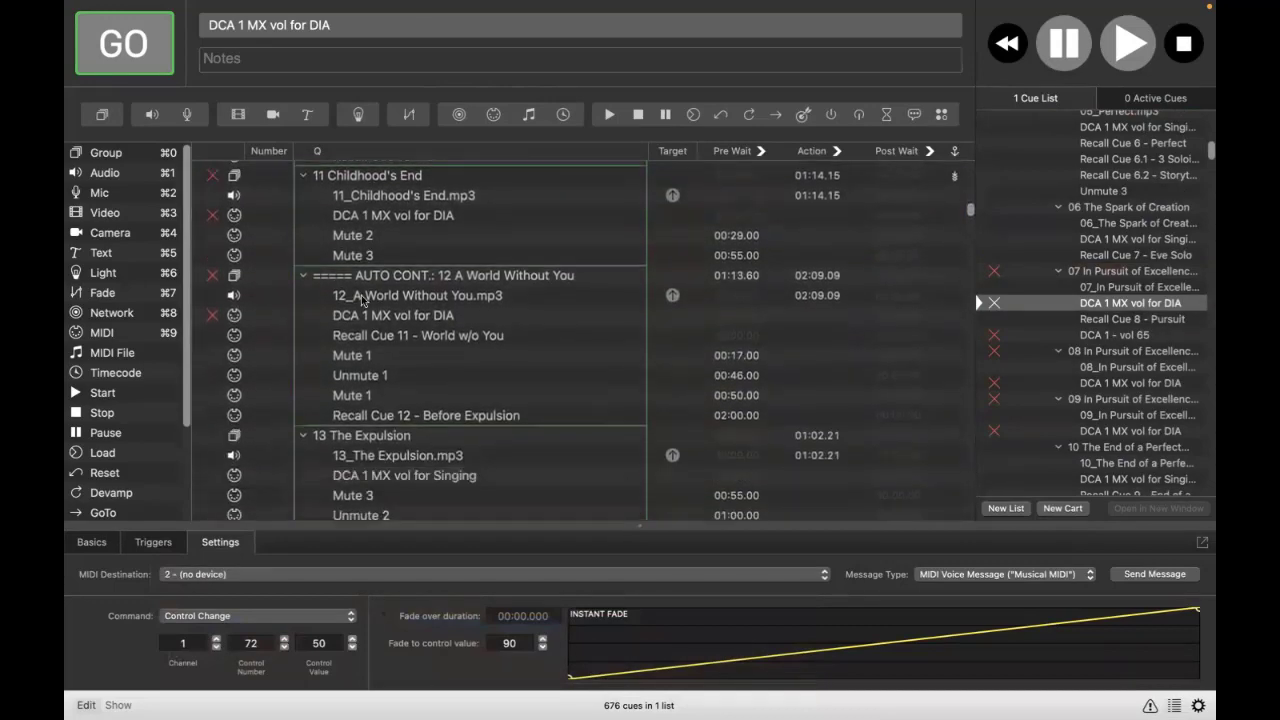
pyautogui.scroll(20, 362, 302)
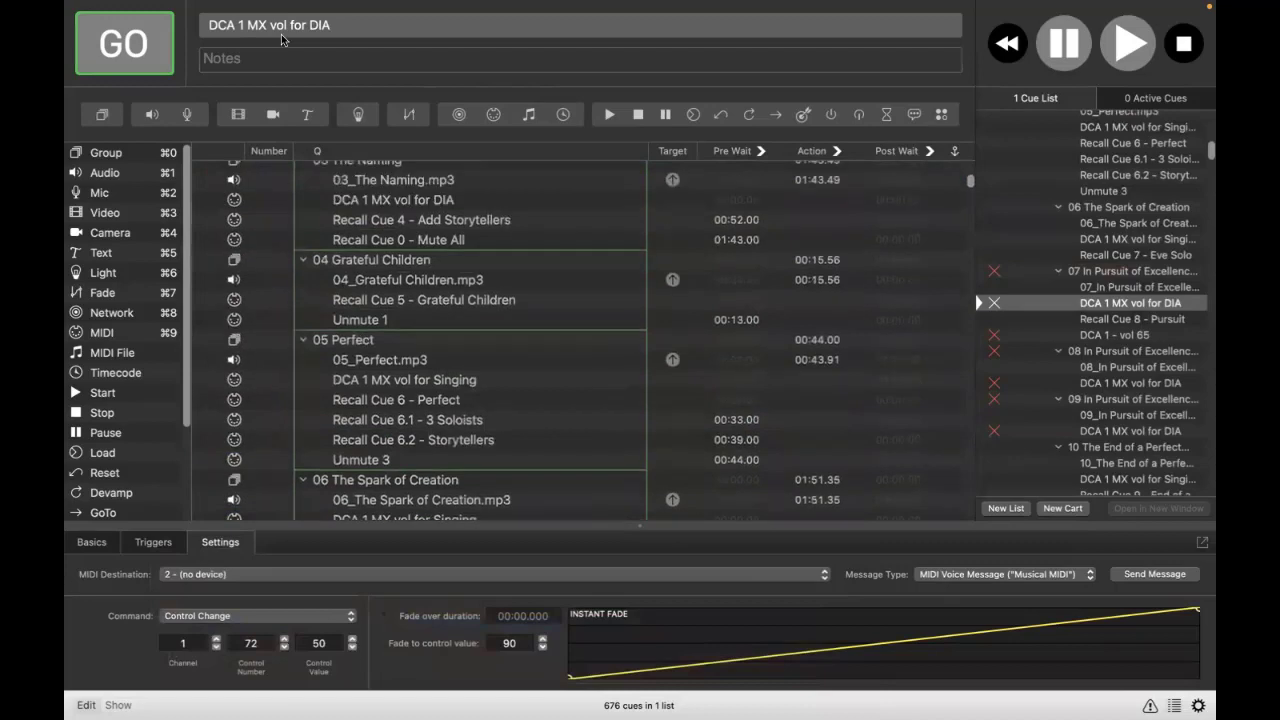
pyautogui.moveTo(302, 6)
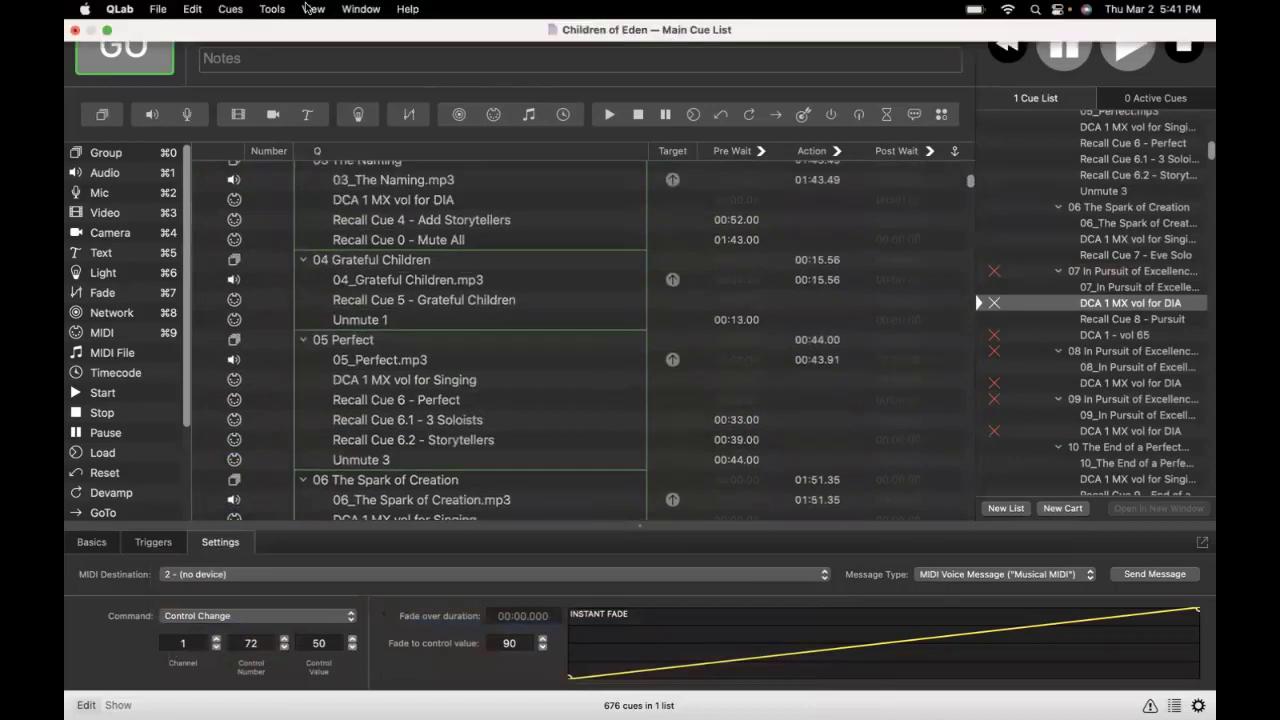
pyautogui.click(195, 12)
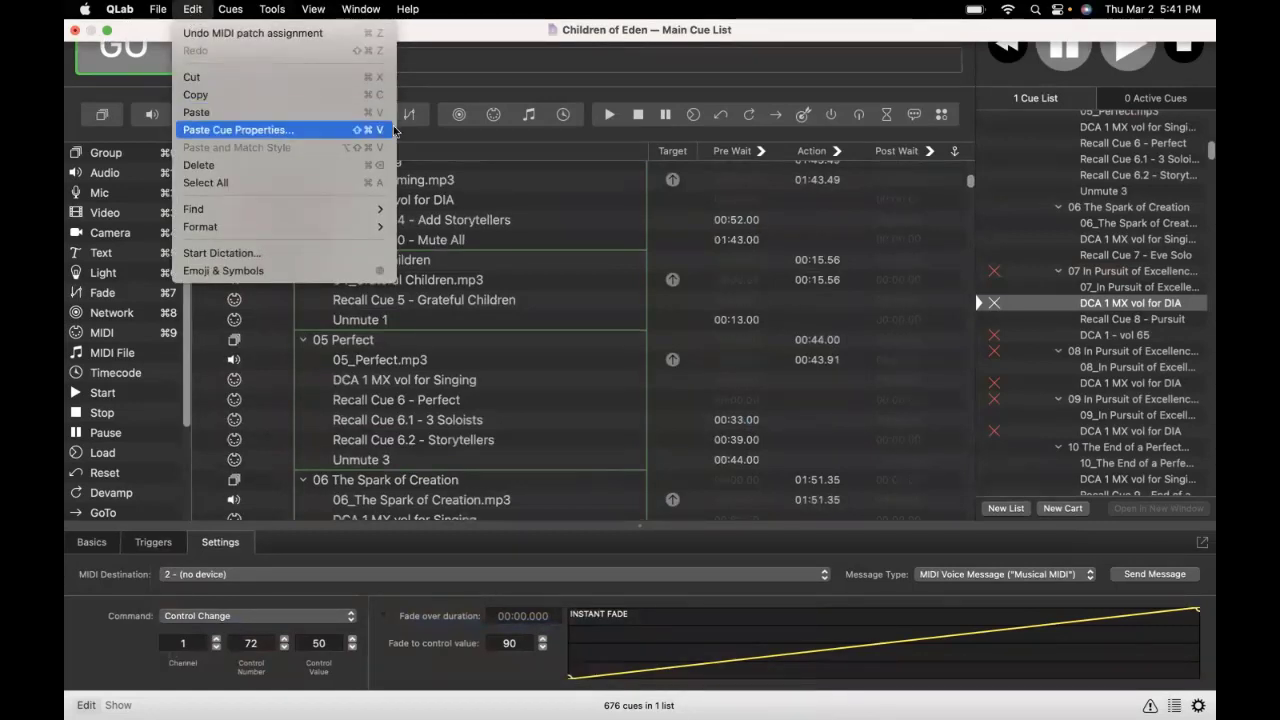
pyautogui.click(465, 42)
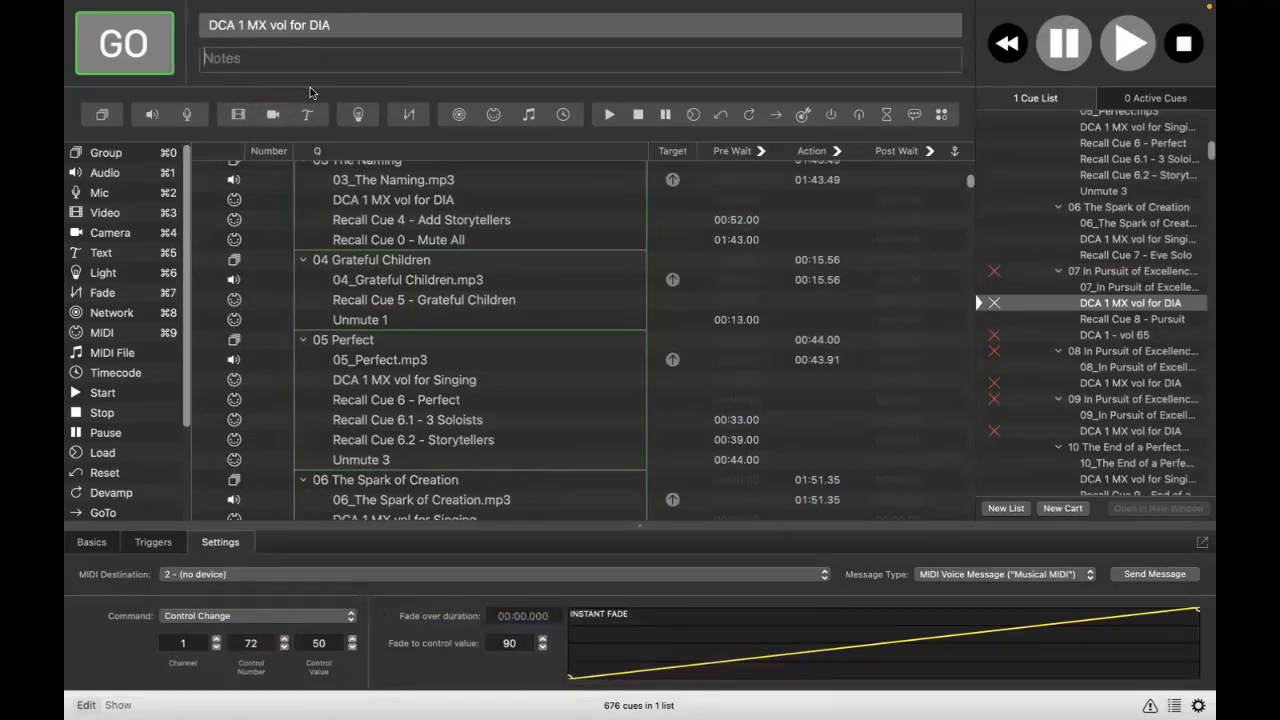
# Step: Find and select all cues matching "Recall" and set their MIDI destination to 5 - X-USB
pyautogui.press('super+f')
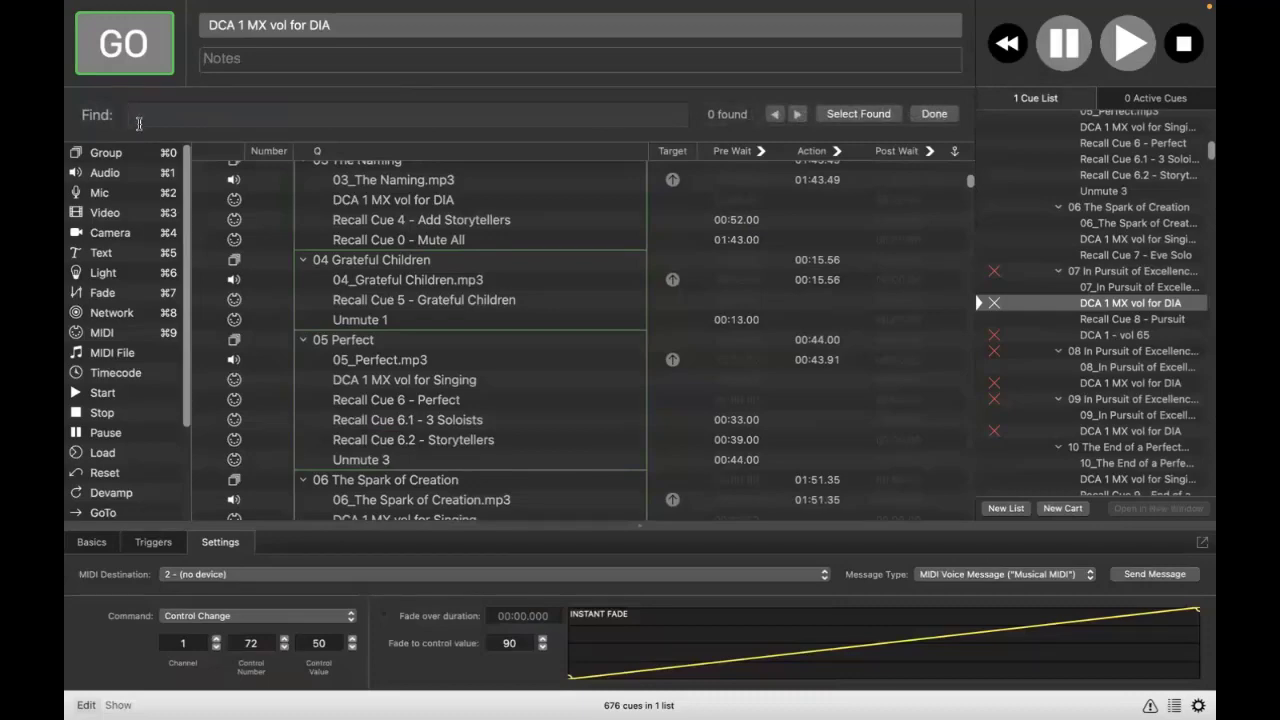
pyautogui.write('Recall')
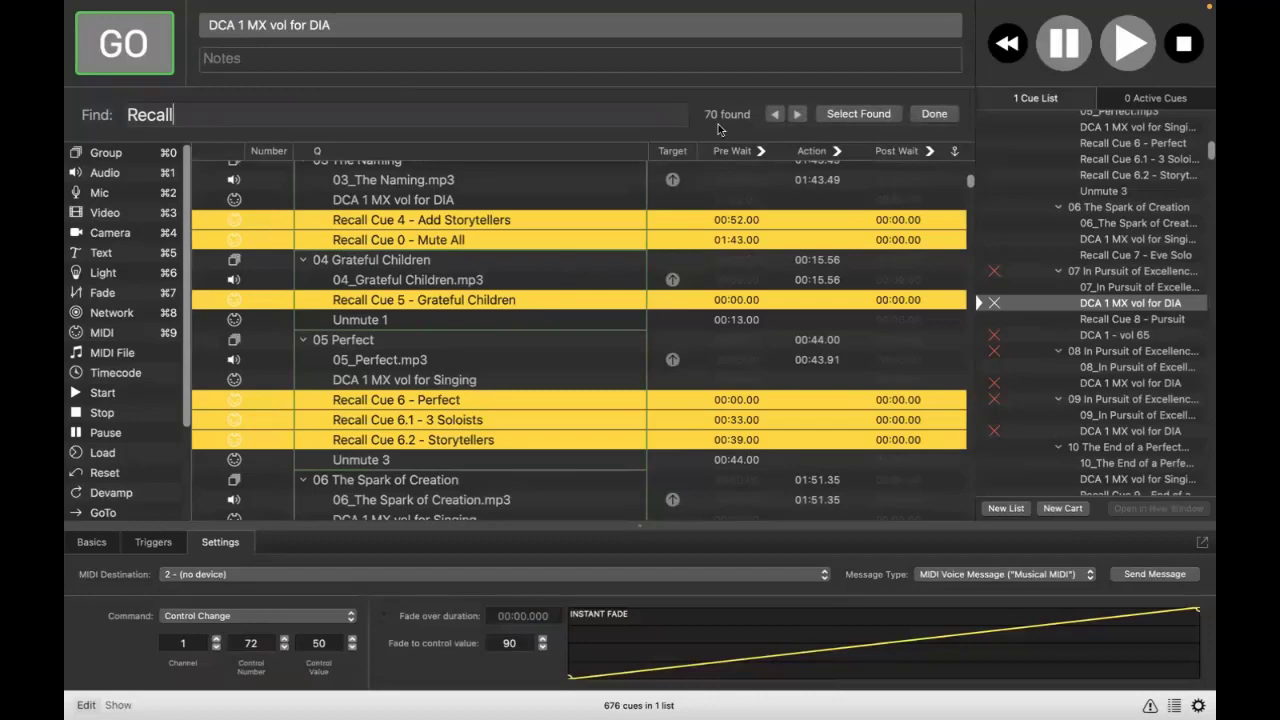
pyautogui.click(851, 115)
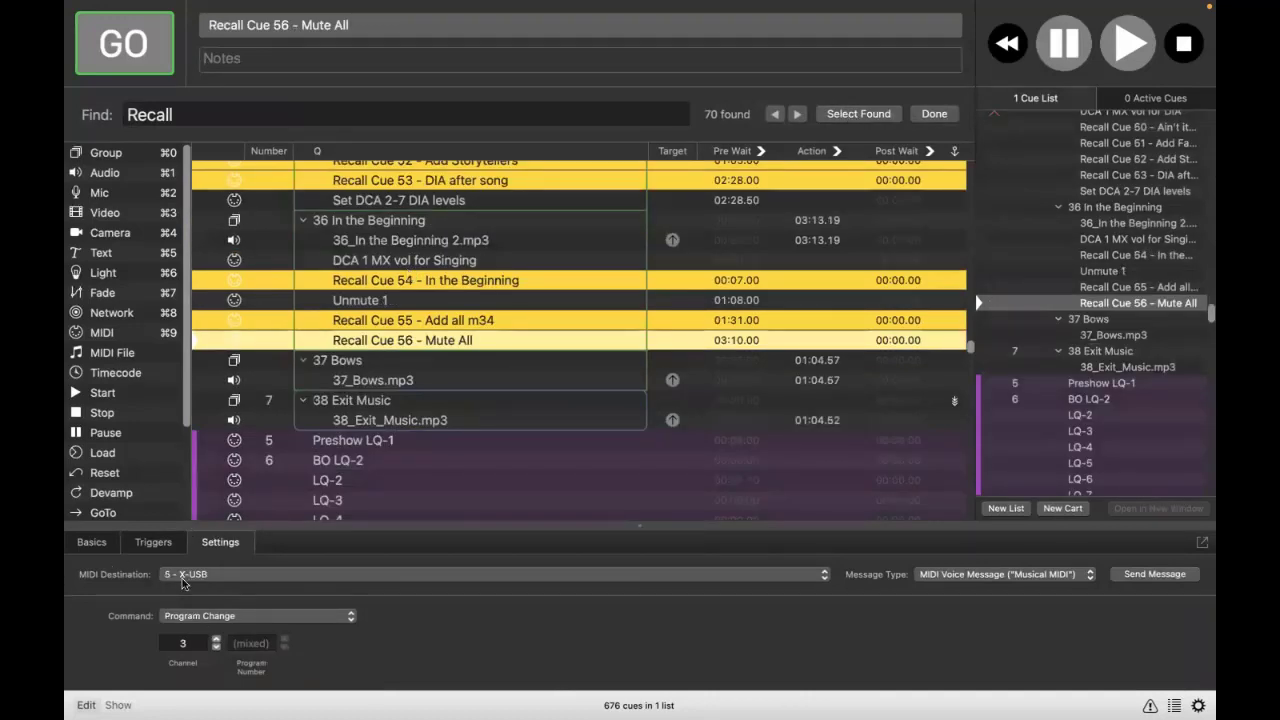
pyautogui.click(212, 576)
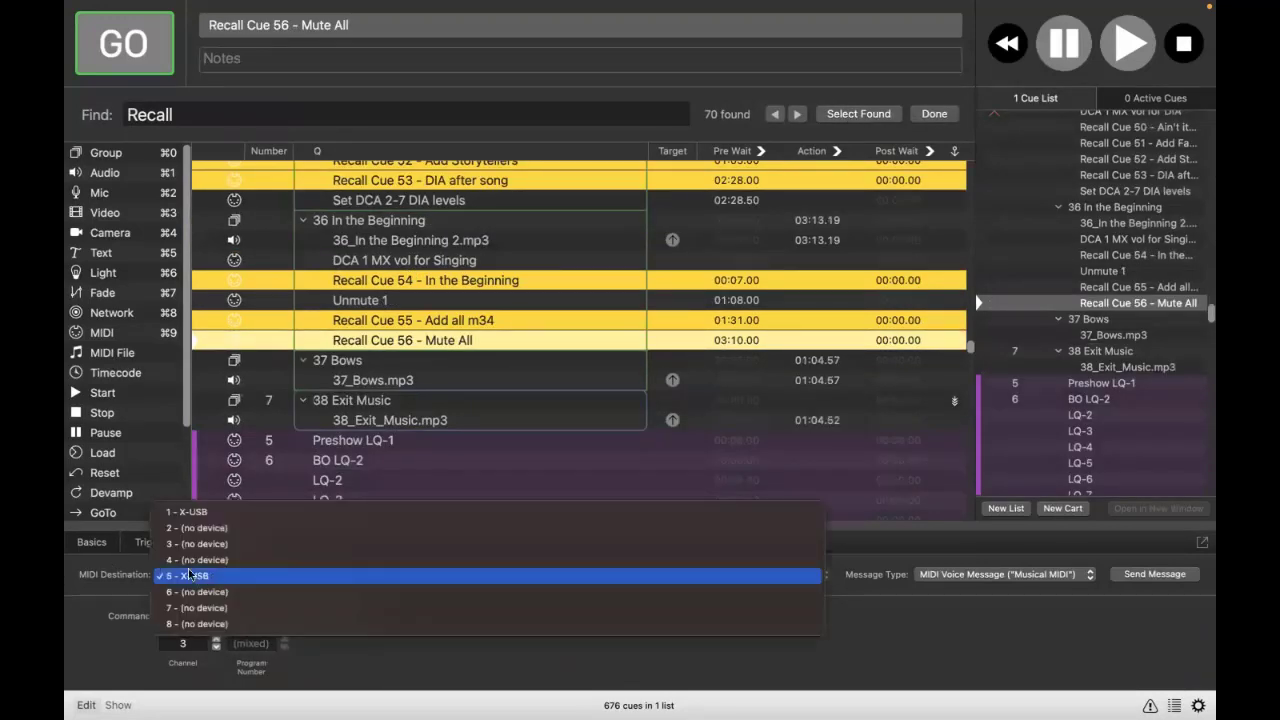
pyautogui.click(199, 578)
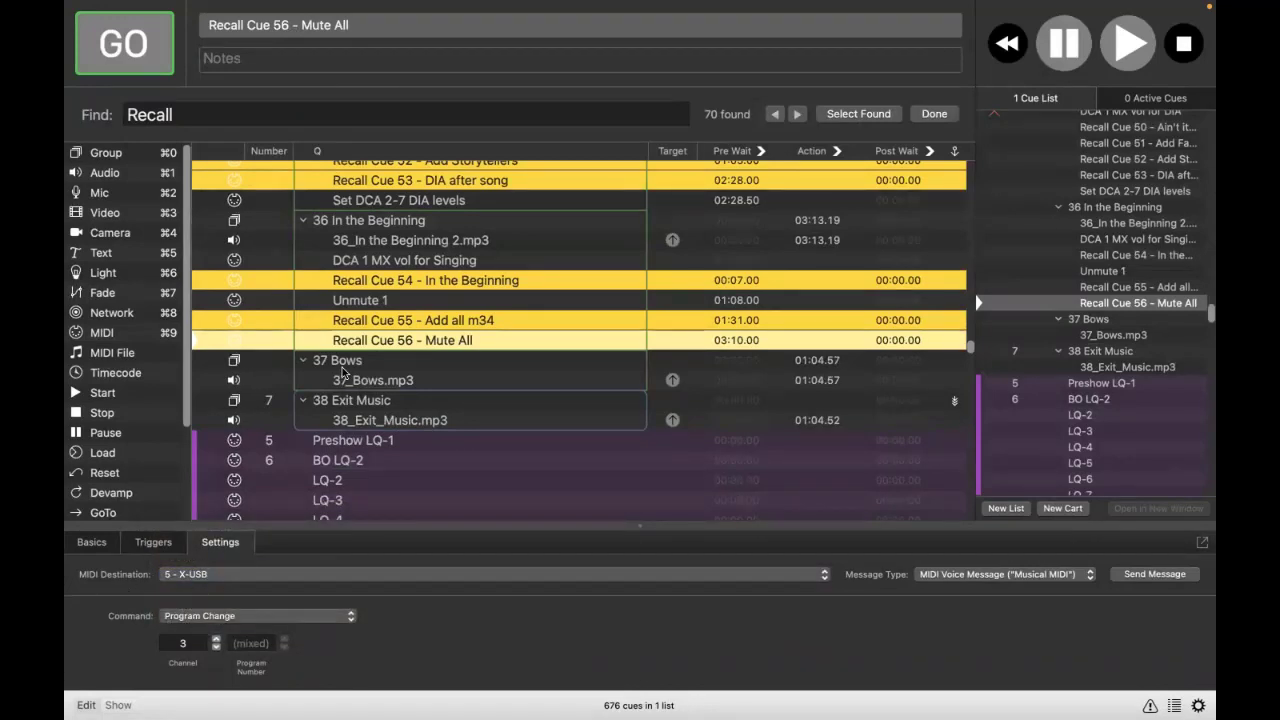
# Step: Look back through the cue list from 36 In the Beginning to 25 A Piece of Eight for cues still flagged as broken
pyautogui.scroll(20, 421, 253)
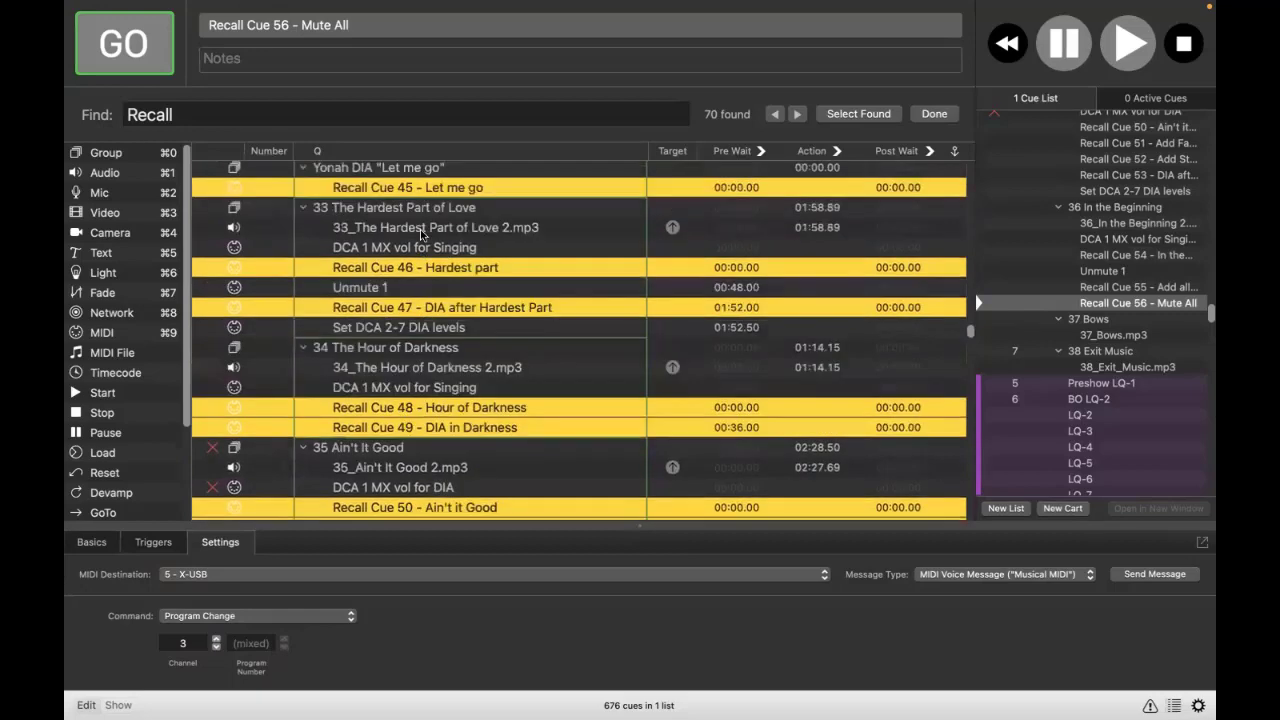
pyautogui.scroll(12, 421, 233)
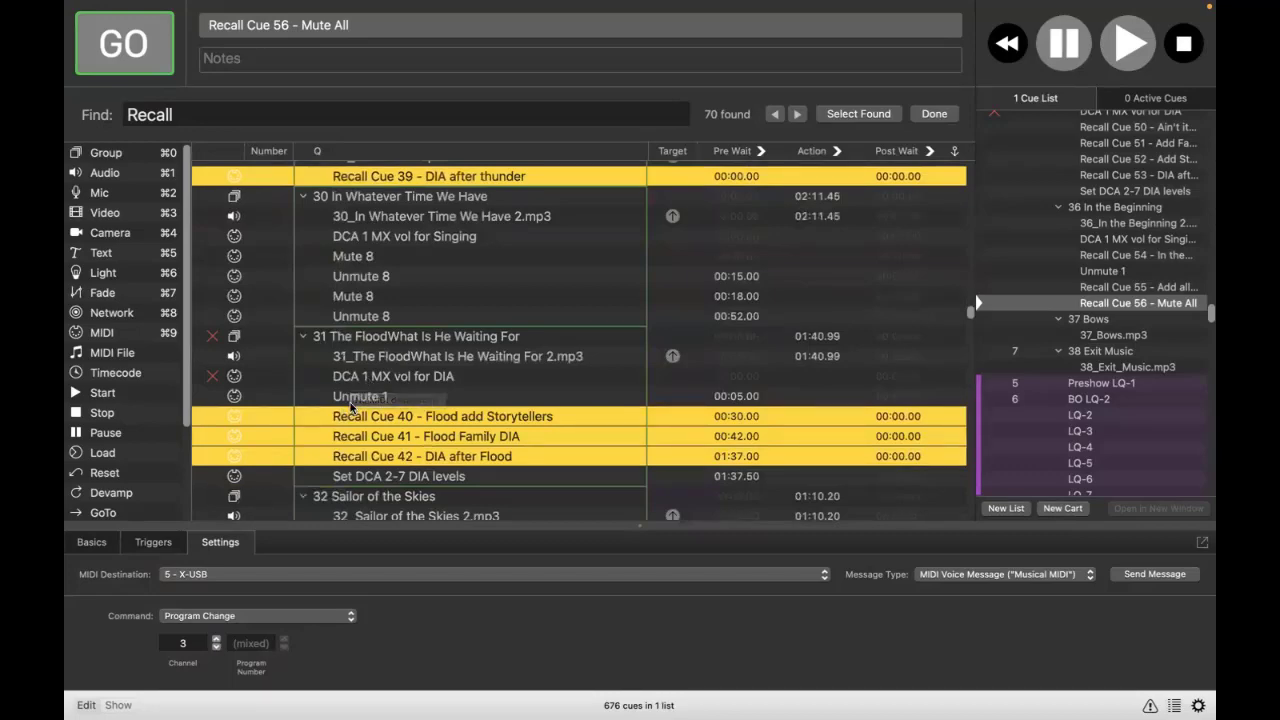
pyautogui.scroll(1, 343, 282)
pyautogui.scroll(10, 343, 282)
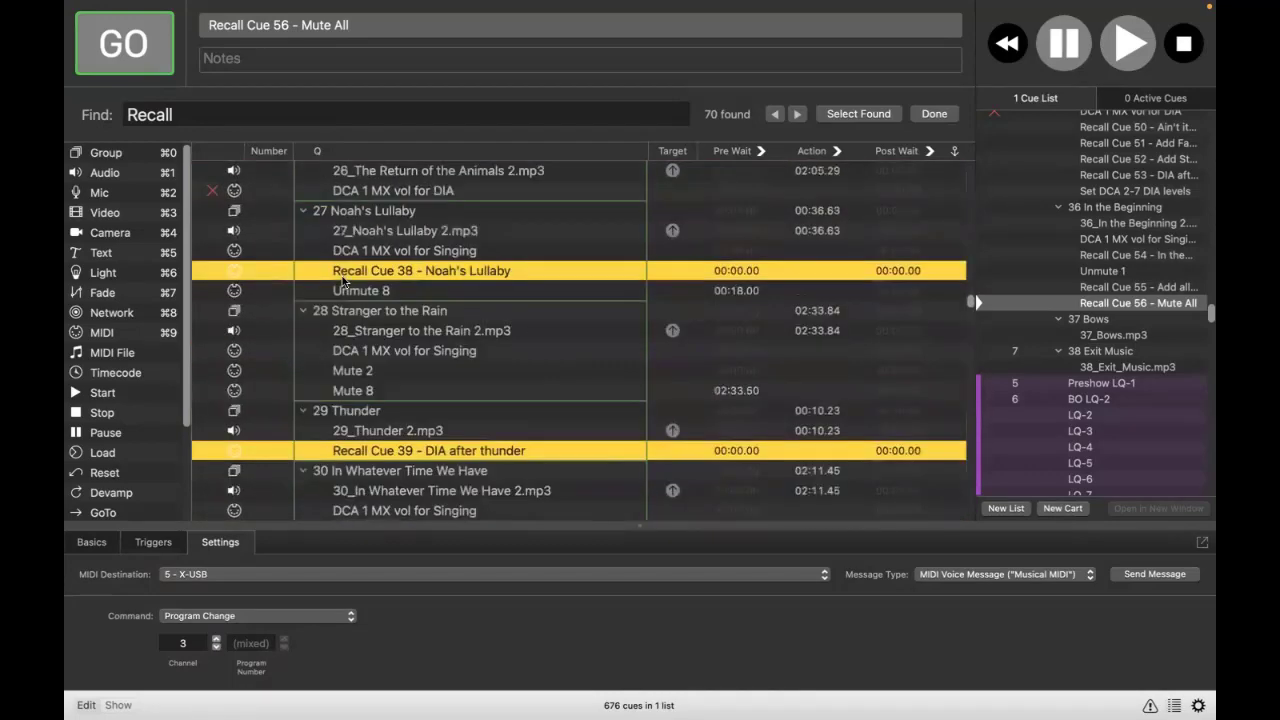
pyautogui.scroll(-1, 343, 282)
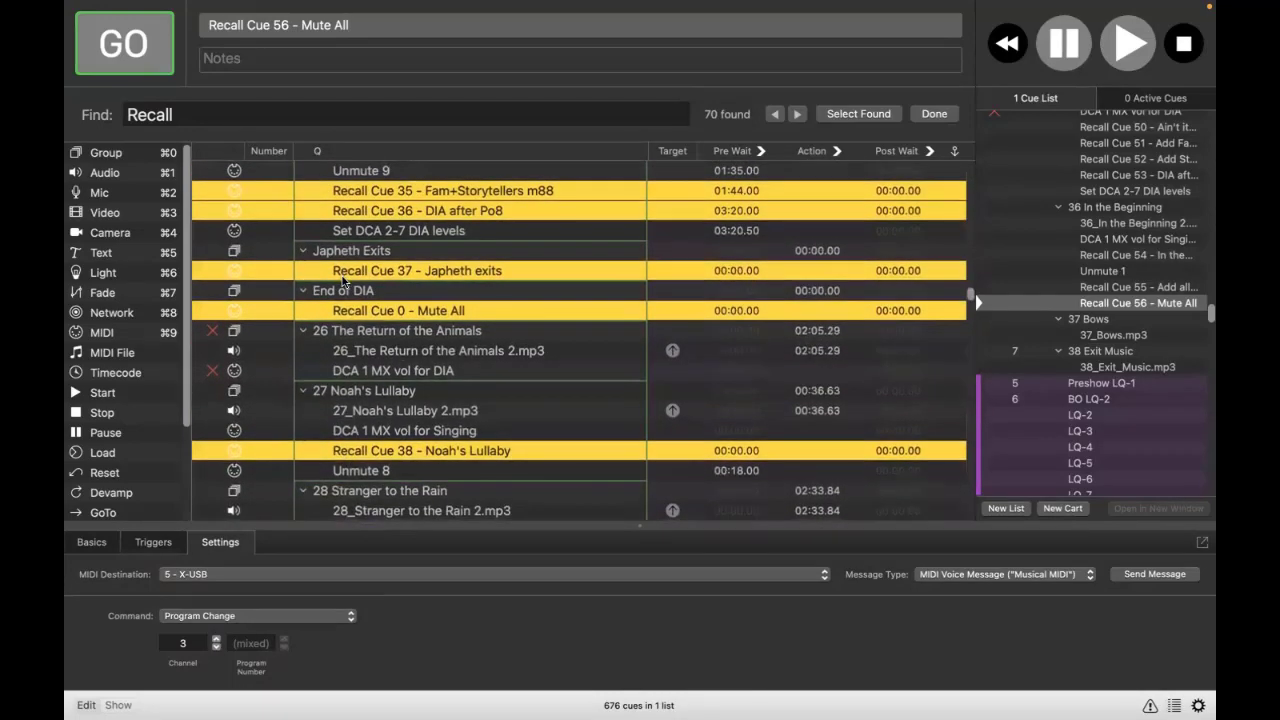
pyautogui.scroll(-1, 343, 282)
pyautogui.scroll(6, 343, 282)
pyautogui.scroll(-4, 343, 282)
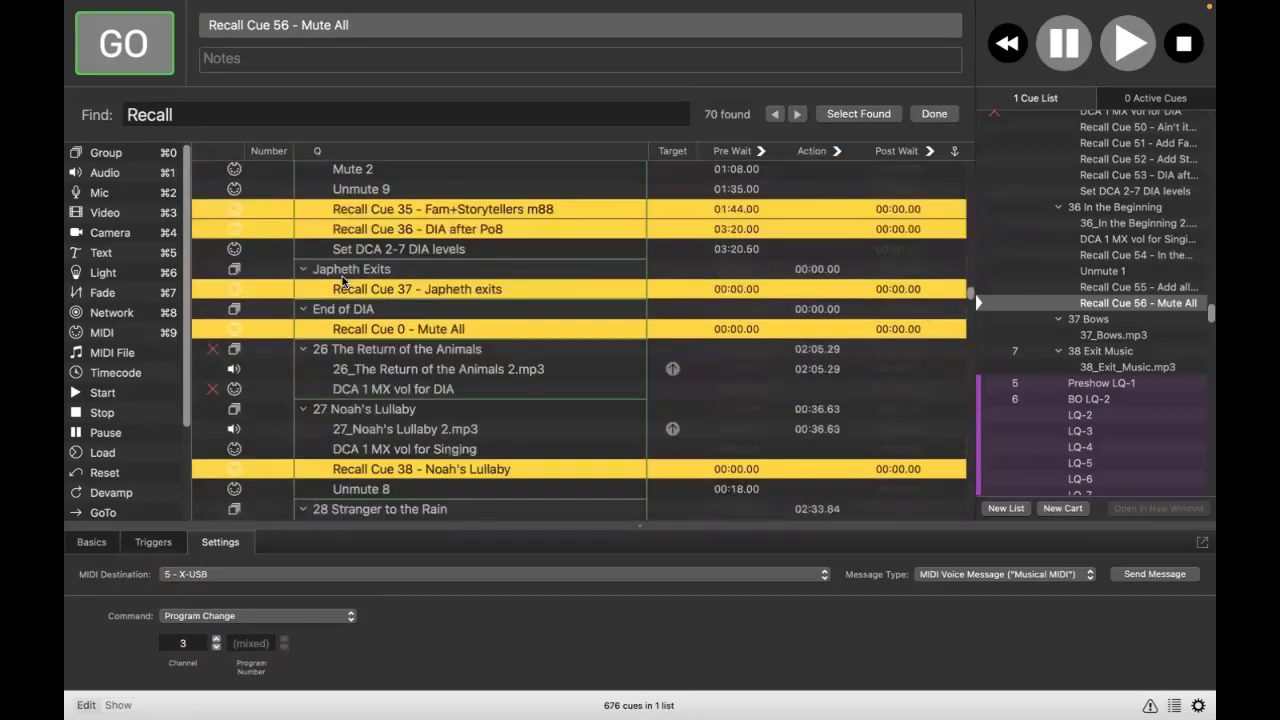
pyautogui.scroll(-12, 343, 282)
pyautogui.scroll(-3, 343, 282)
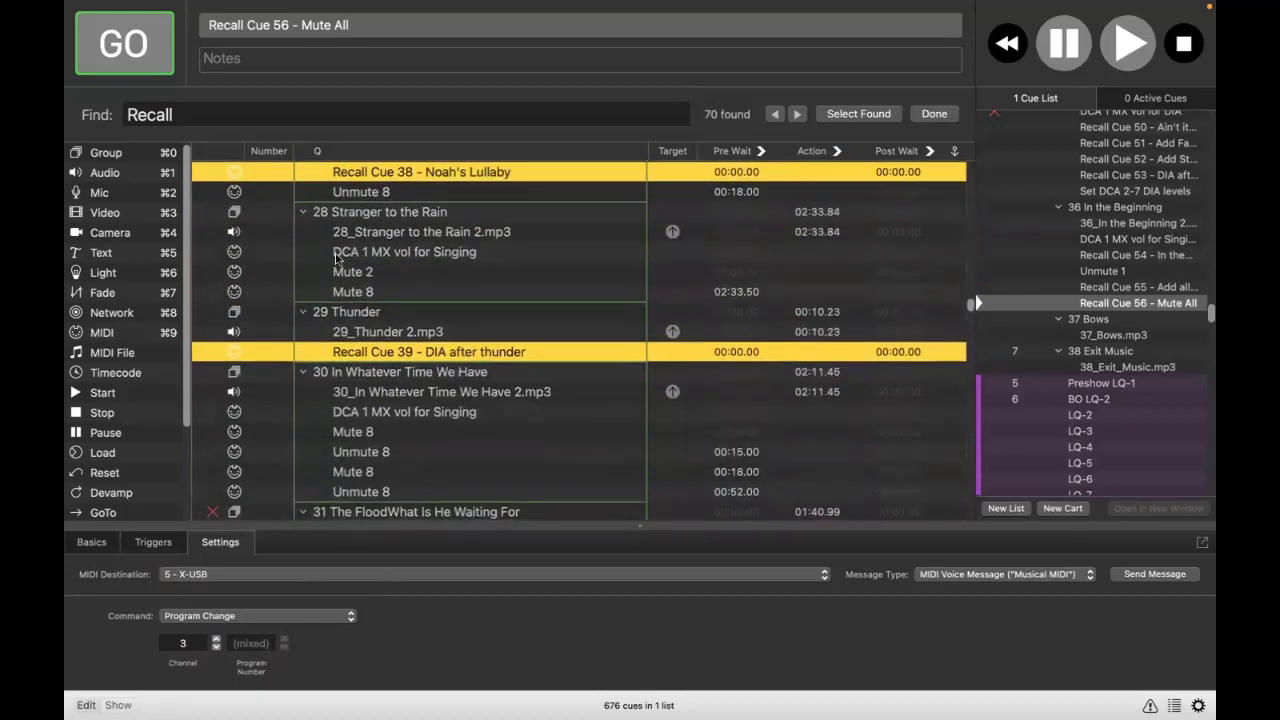
# Step: Find and select all cues matching "DCA" and set their MIDI destination to 5 - X-USB
pyautogui.click(155, 114)
pyautogui.doubleClick(155, 114)
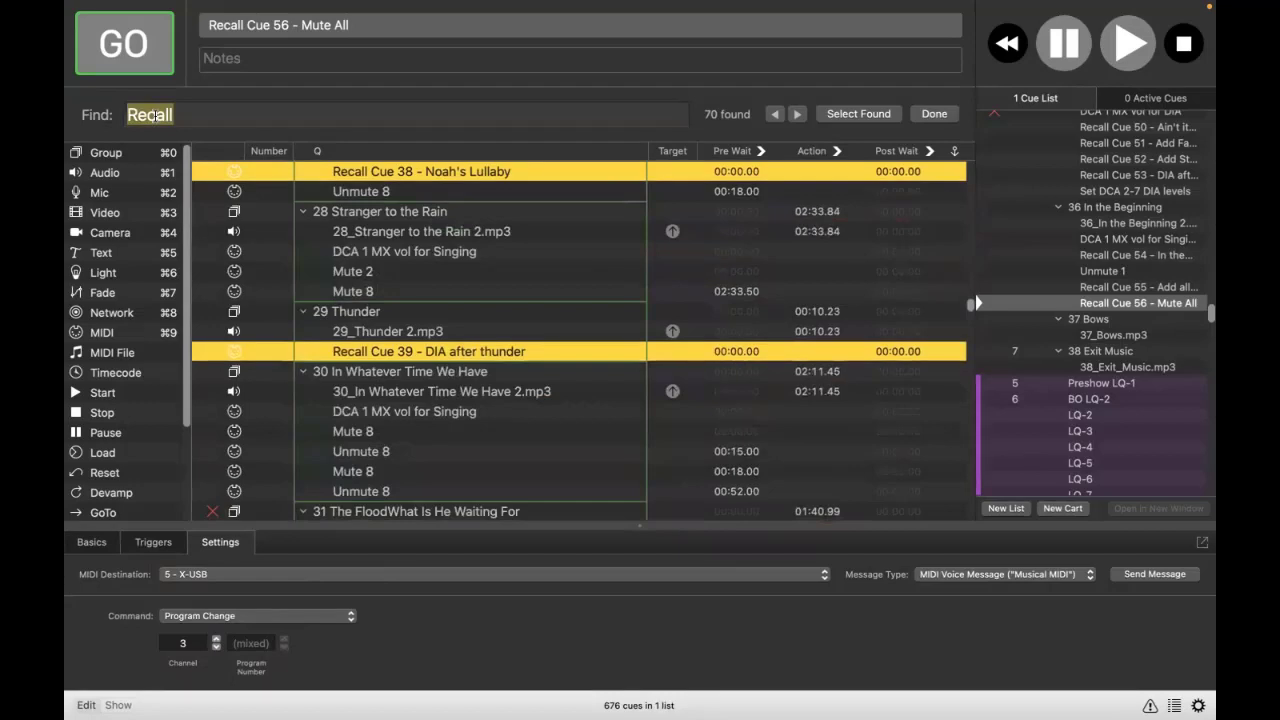
pyautogui.write('DCA')
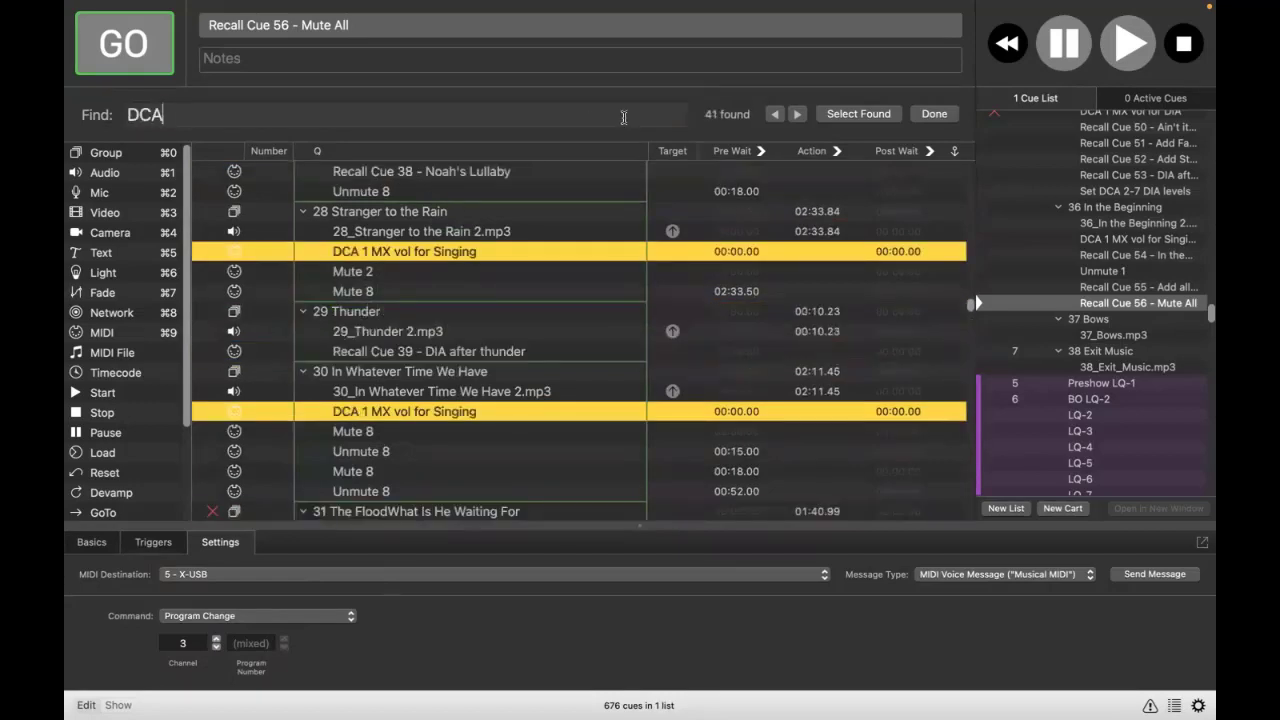
pyautogui.click(835, 114)
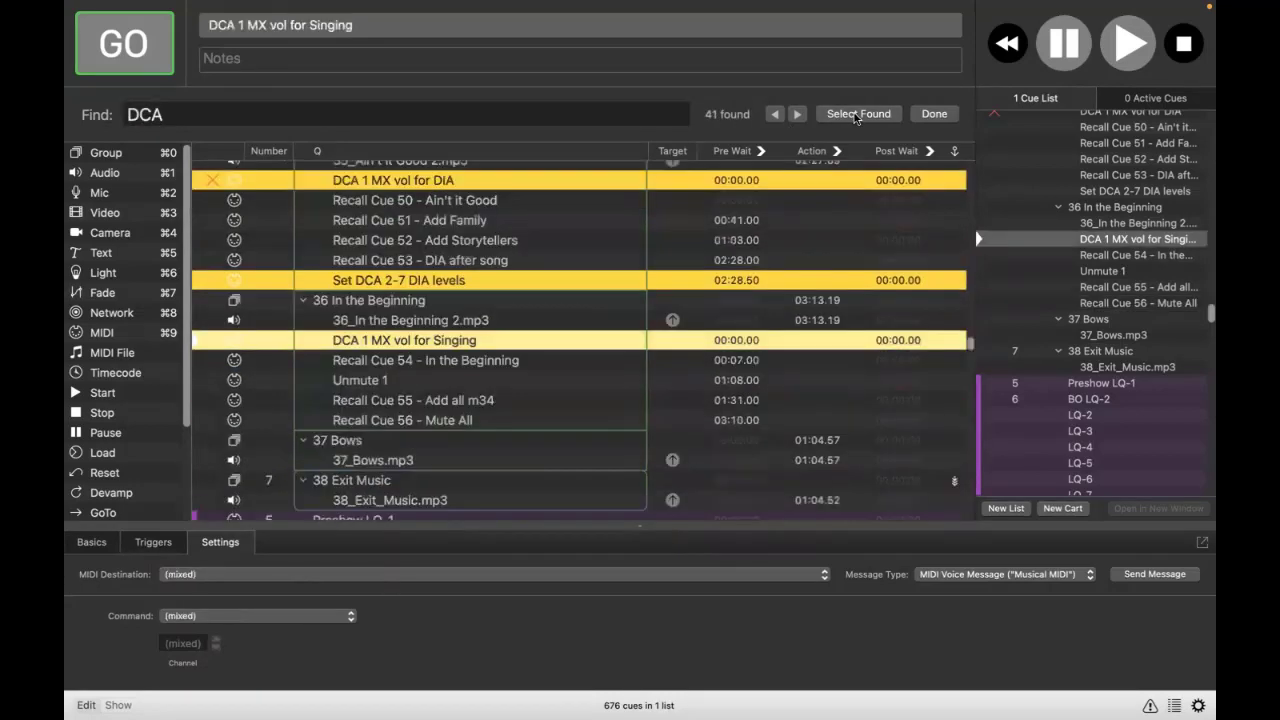
pyautogui.click(213, 576)
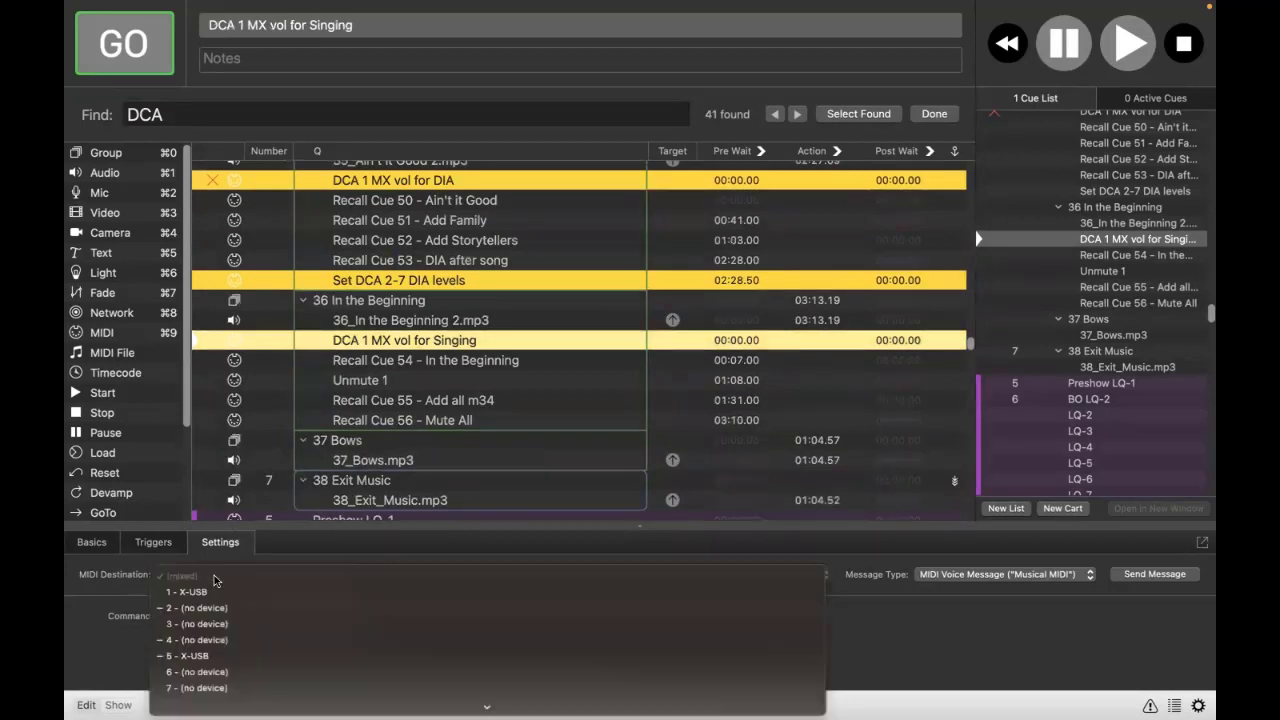
pyautogui.click(183, 656)
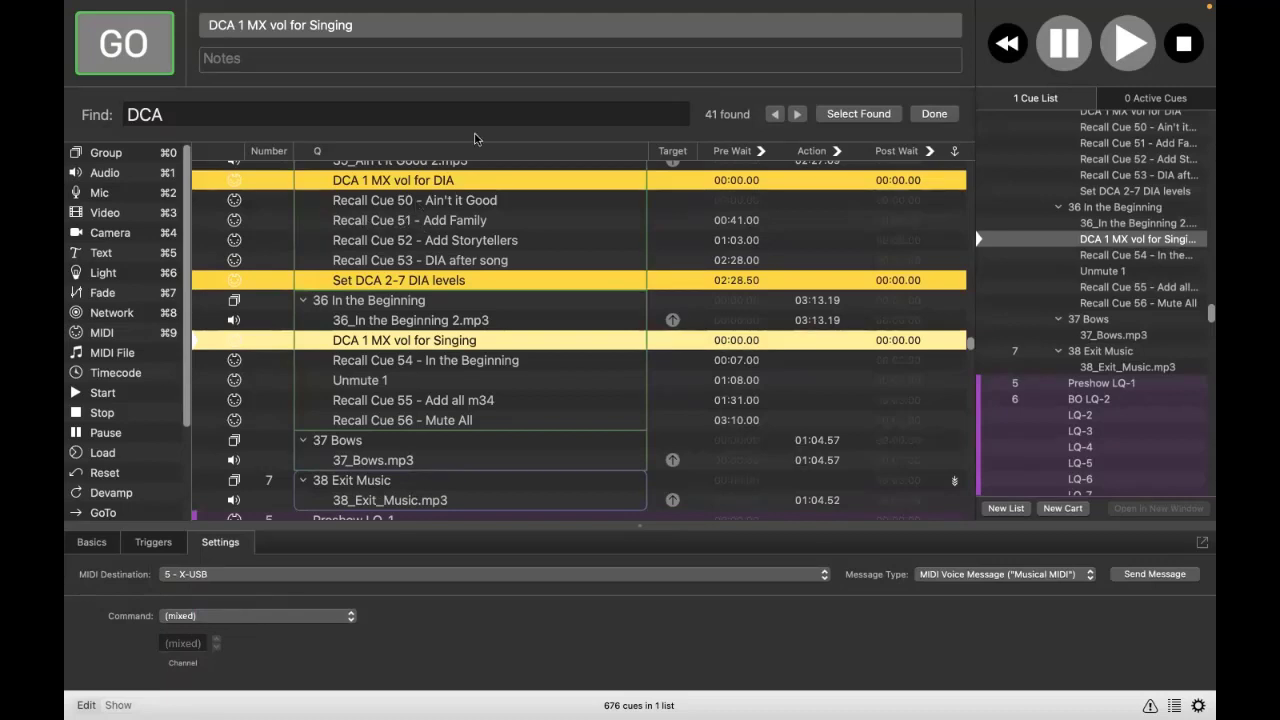
# Step: Find and select all cues matching "mute", check their MIDI destination and flags, and close the search
pyautogui.click(424, 116)
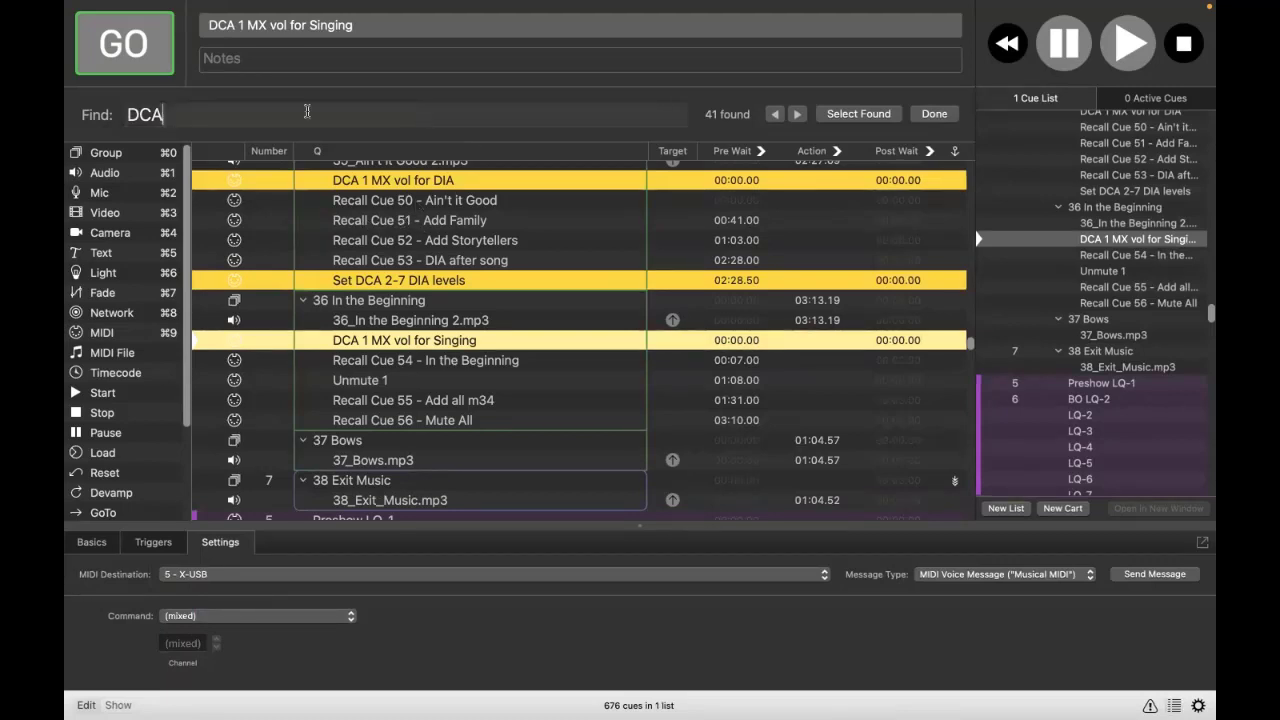
pyautogui.doubleClick(151, 110)
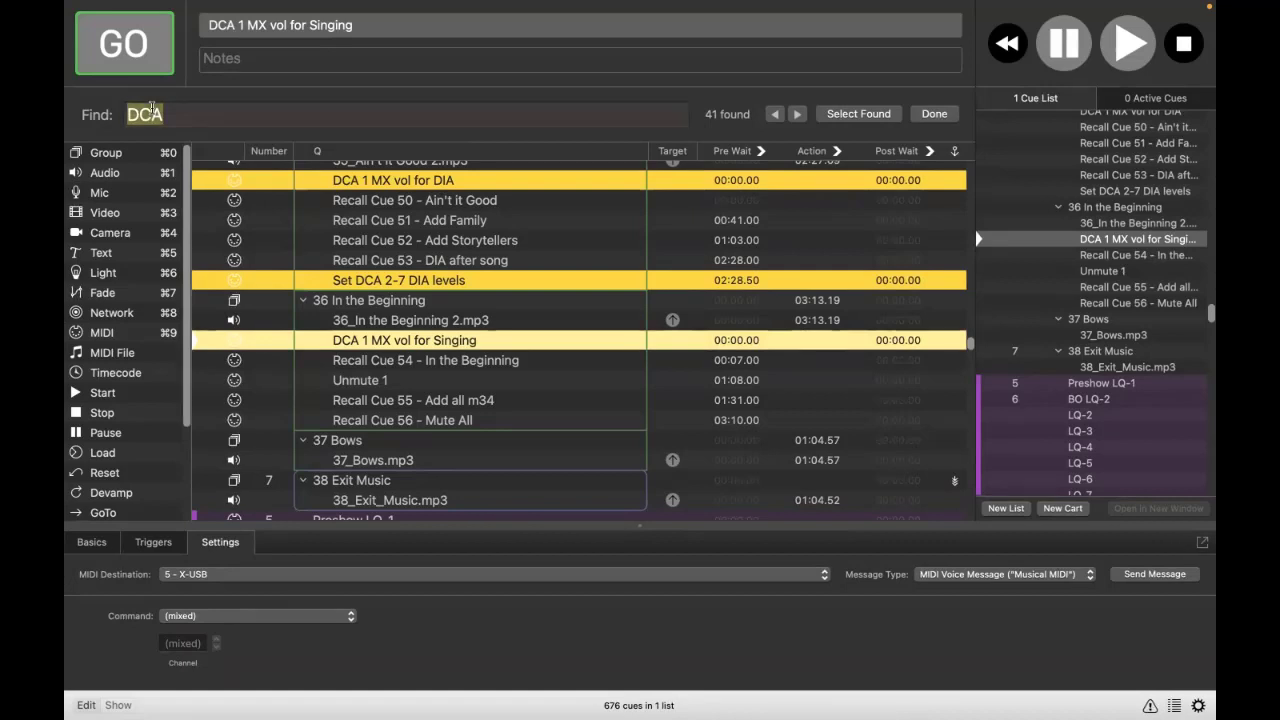
pyautogui.write('mute')
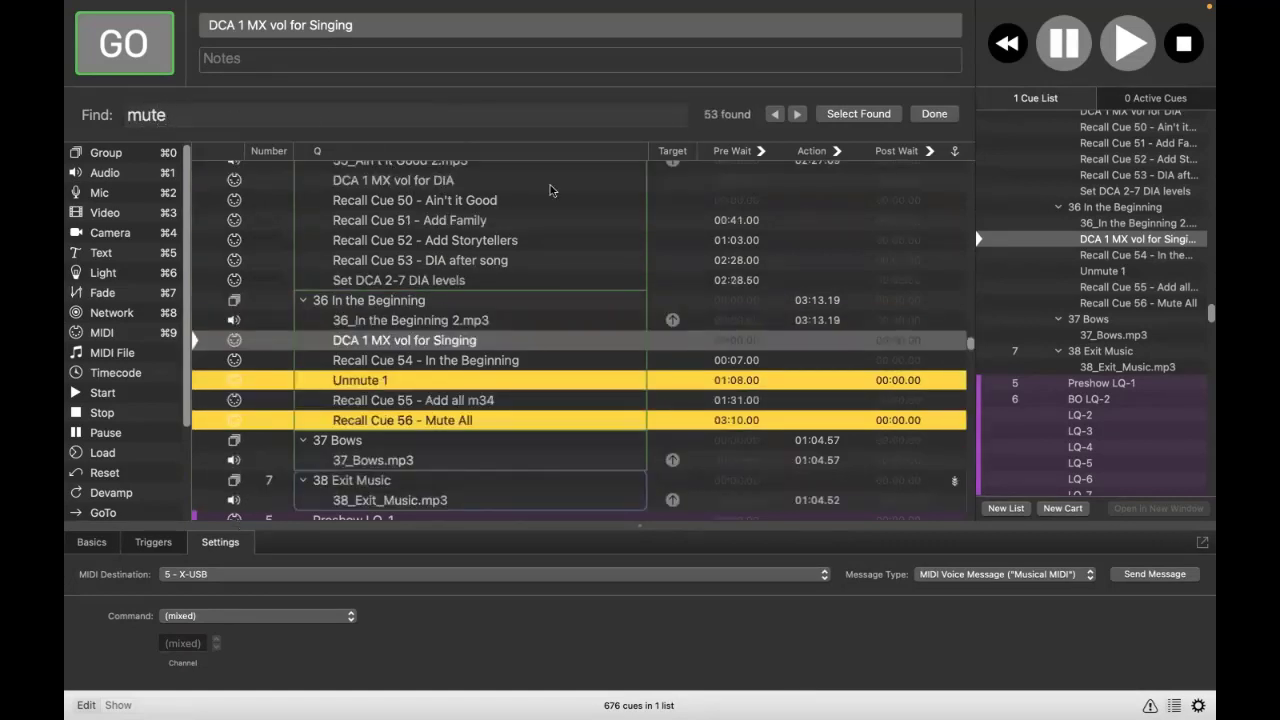
pyautogui.click(843, 115)
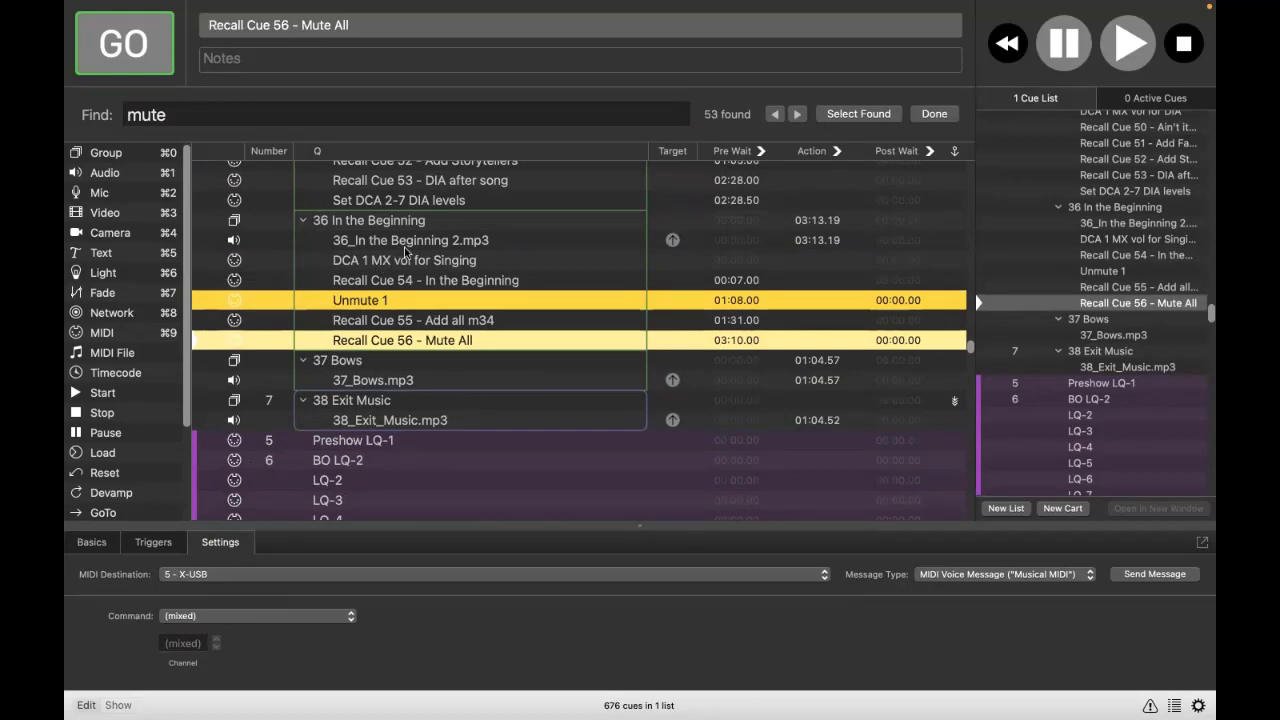
pyautogui.scroll(10, 376, 272)
pyautogui.scroll(-1, 405, 252)
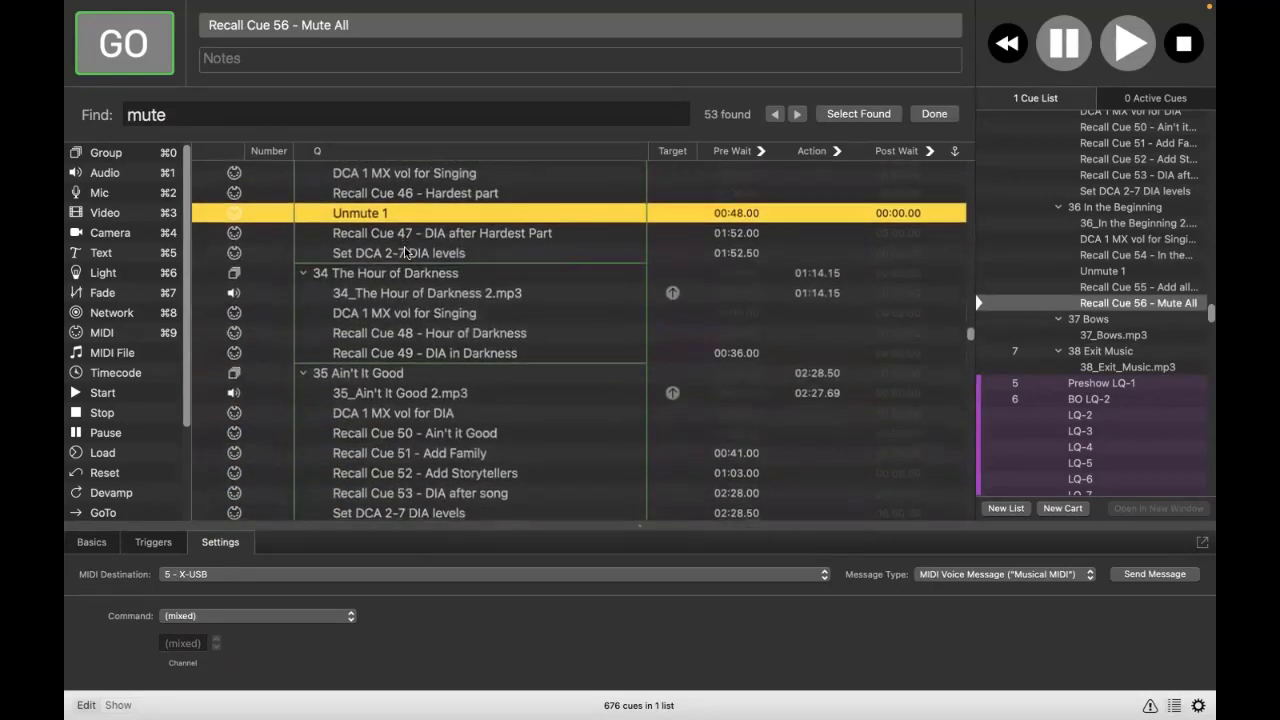
pyautogui.scroll(8, 390, 280)
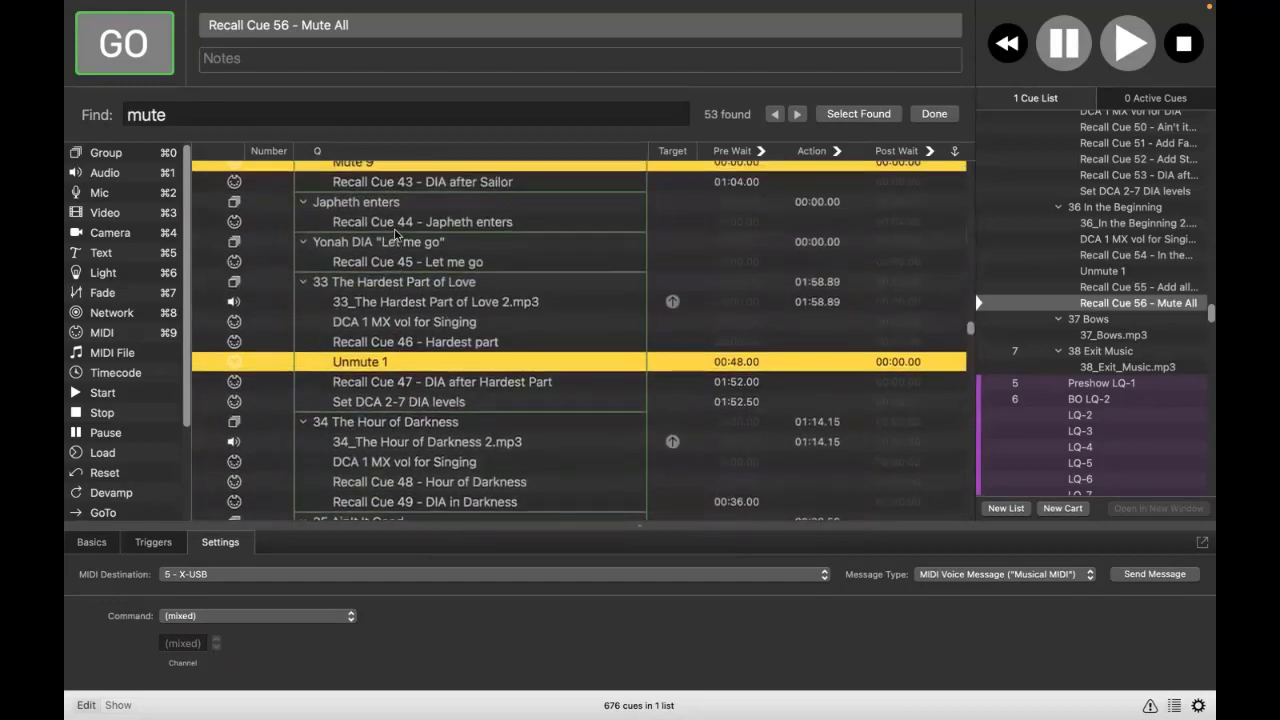
pyautogui.scroll(15, 395, 234)
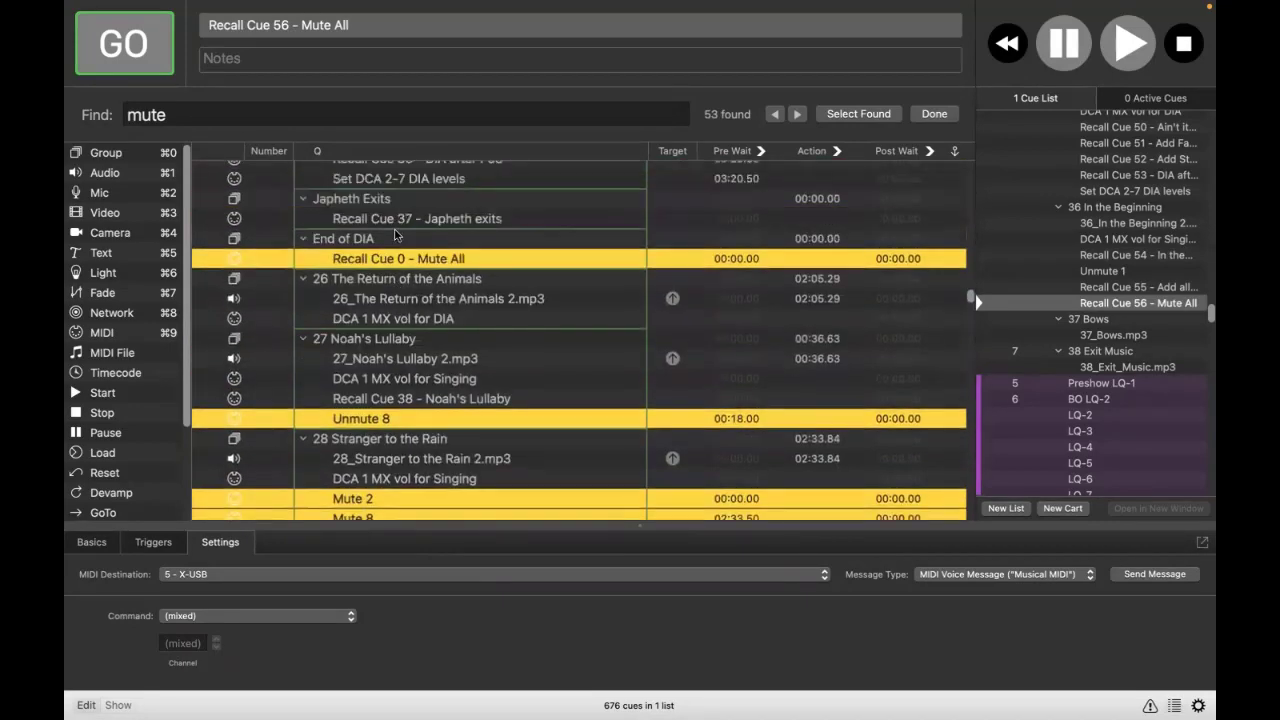
pyautogui.scroll(4, 395, 233)
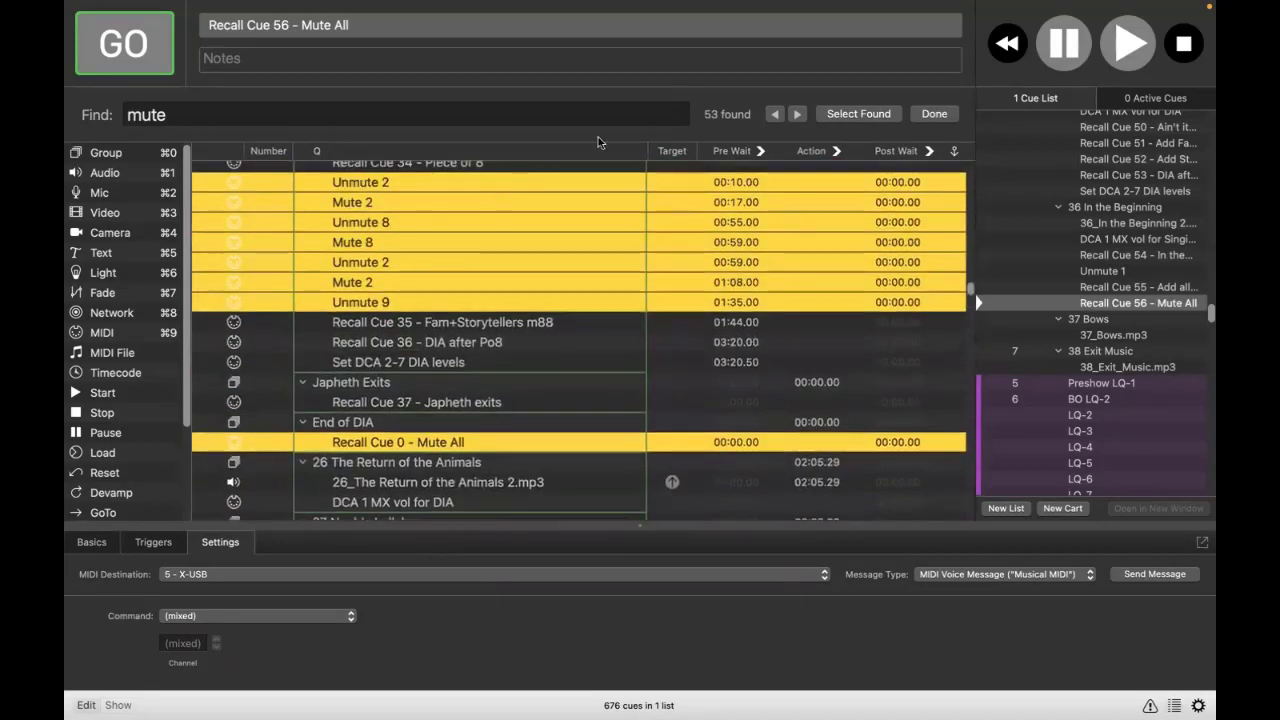
pyautogui.click(938, 115)
# Step: Examine the earlier part of the cue list, up to its first cue, for any remaining broken-cue flags
pyautogui.scroll(20, 343, 278)
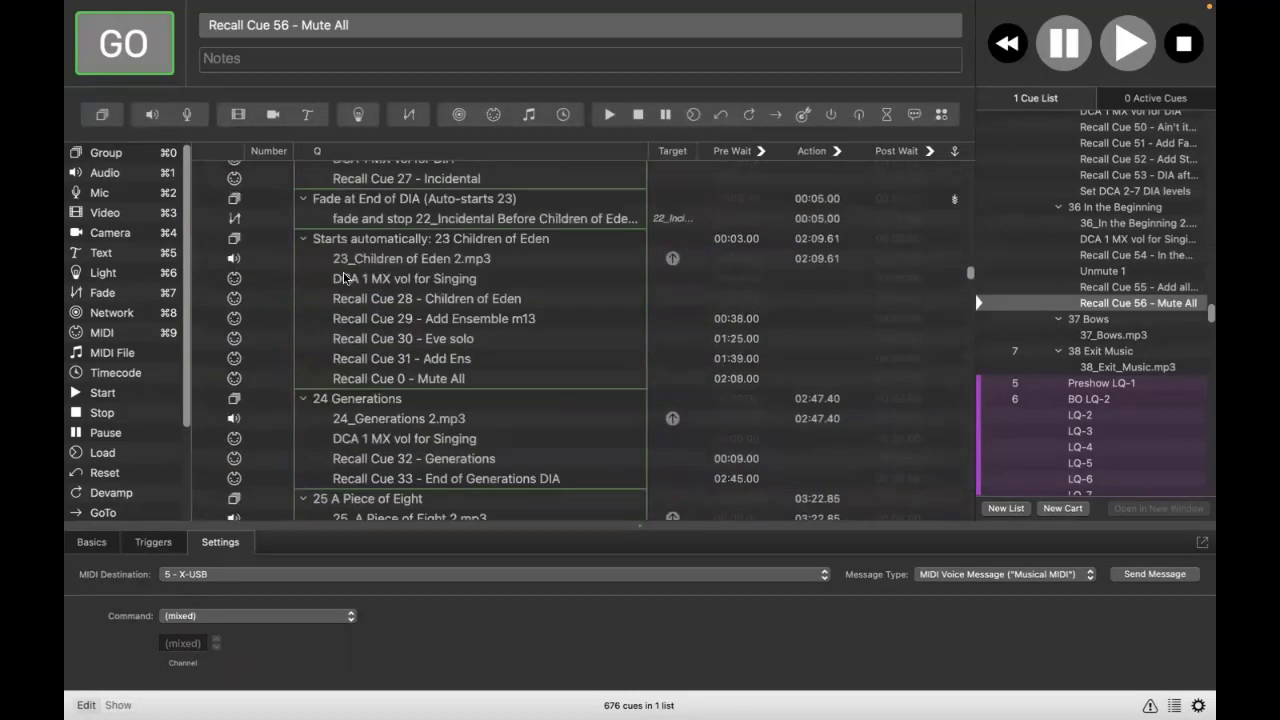
pyautogui.scroll(20, 343, 278)
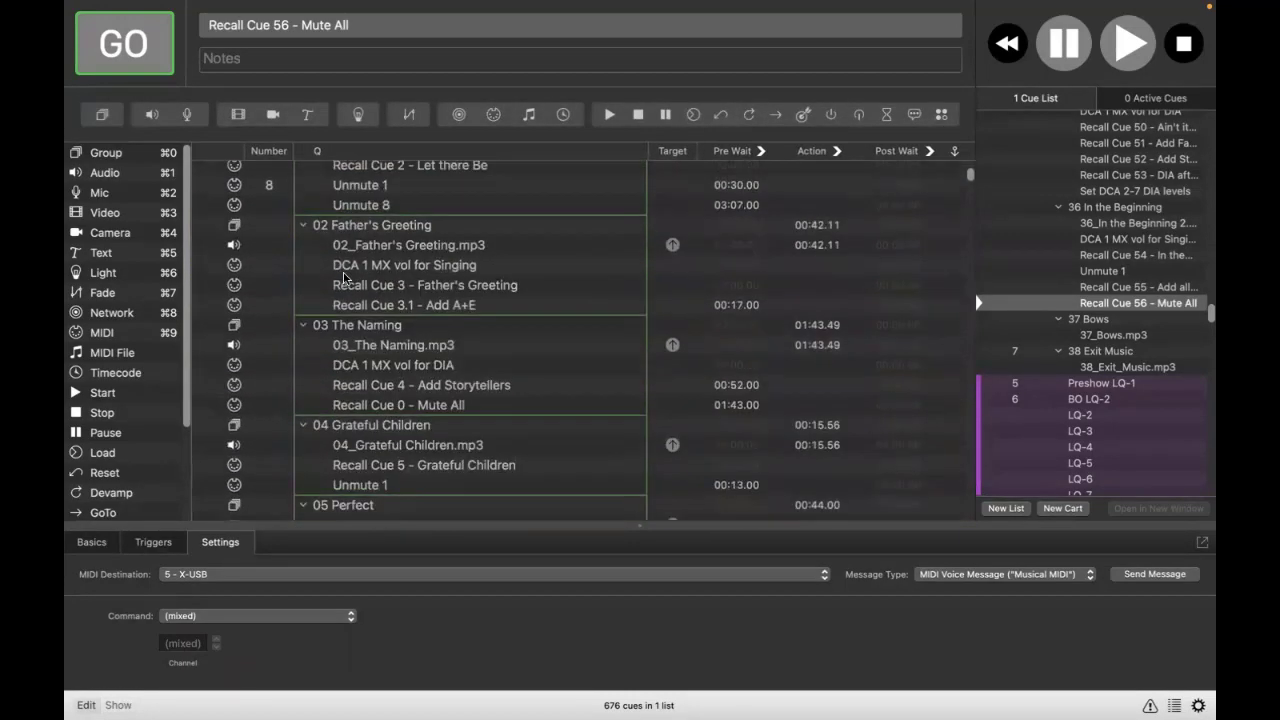
pyautogui.scroll(-2, 343, 278)
pyautogui.scroll(1, 343, 278)
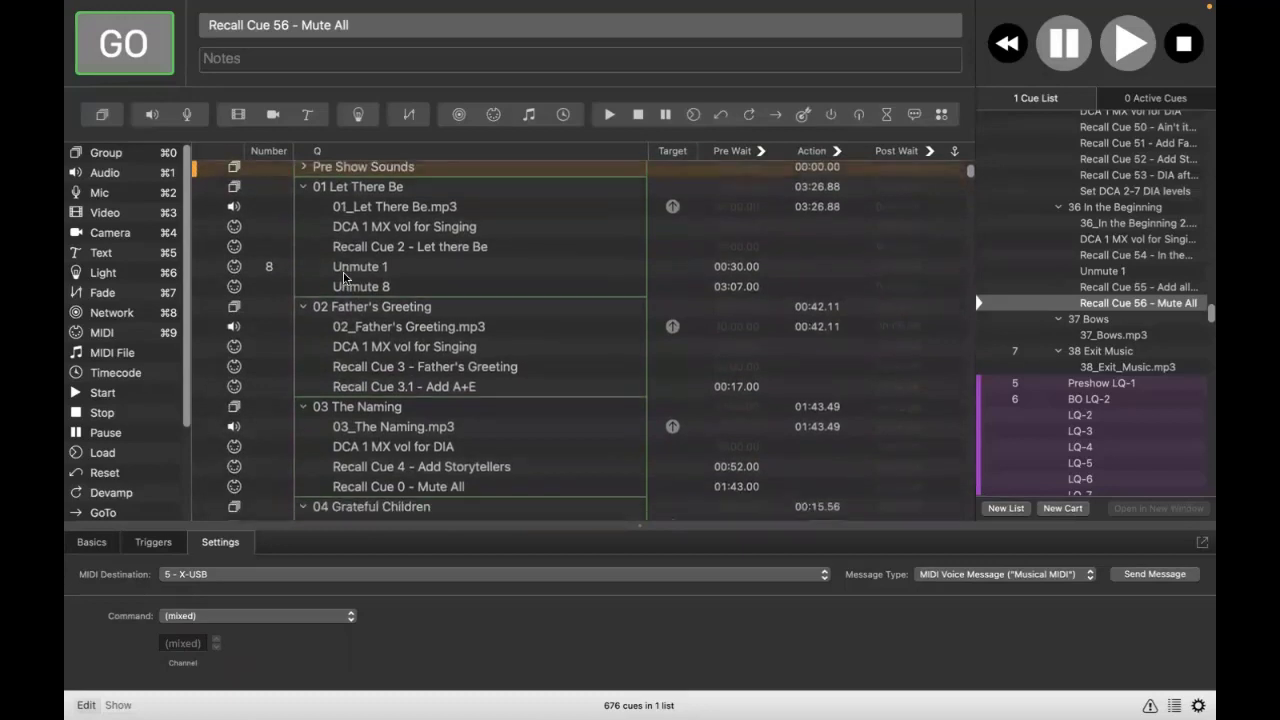
pyautogui.scroll(2, 343, 278)
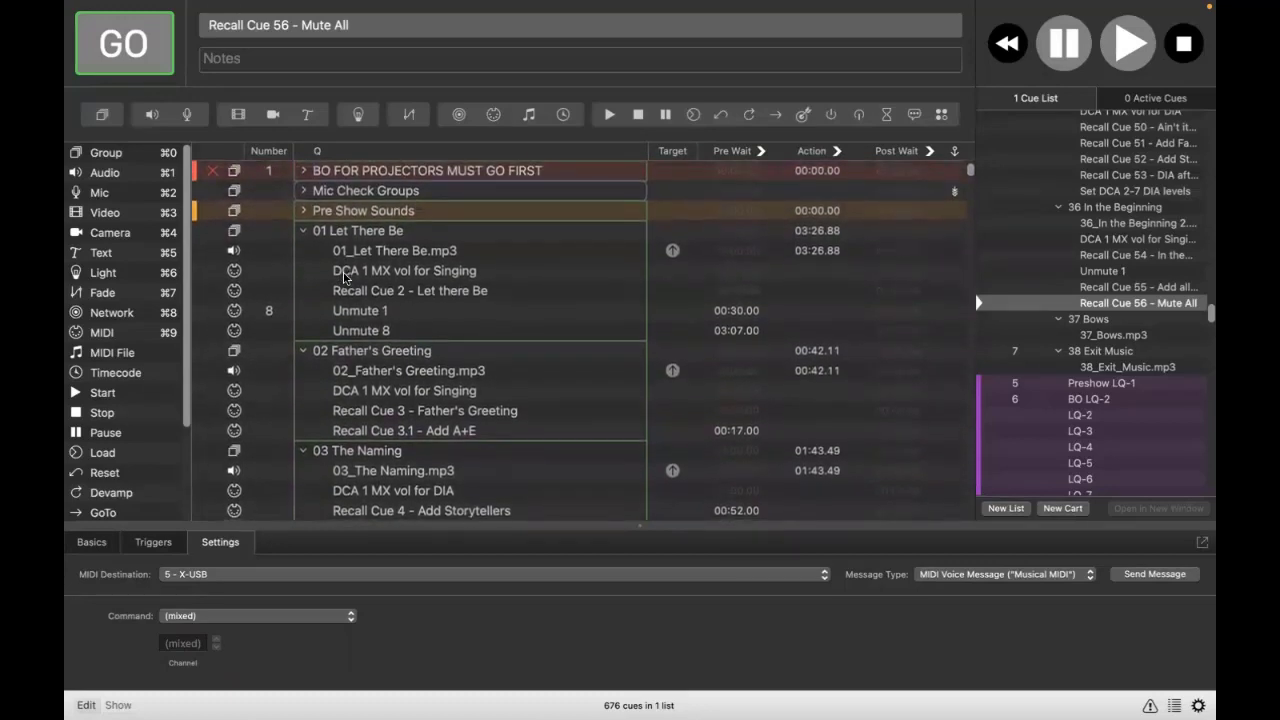
pyautogui.scroll(-4, 343, 278)
pyautogui.scroll(-3, 343, 278)
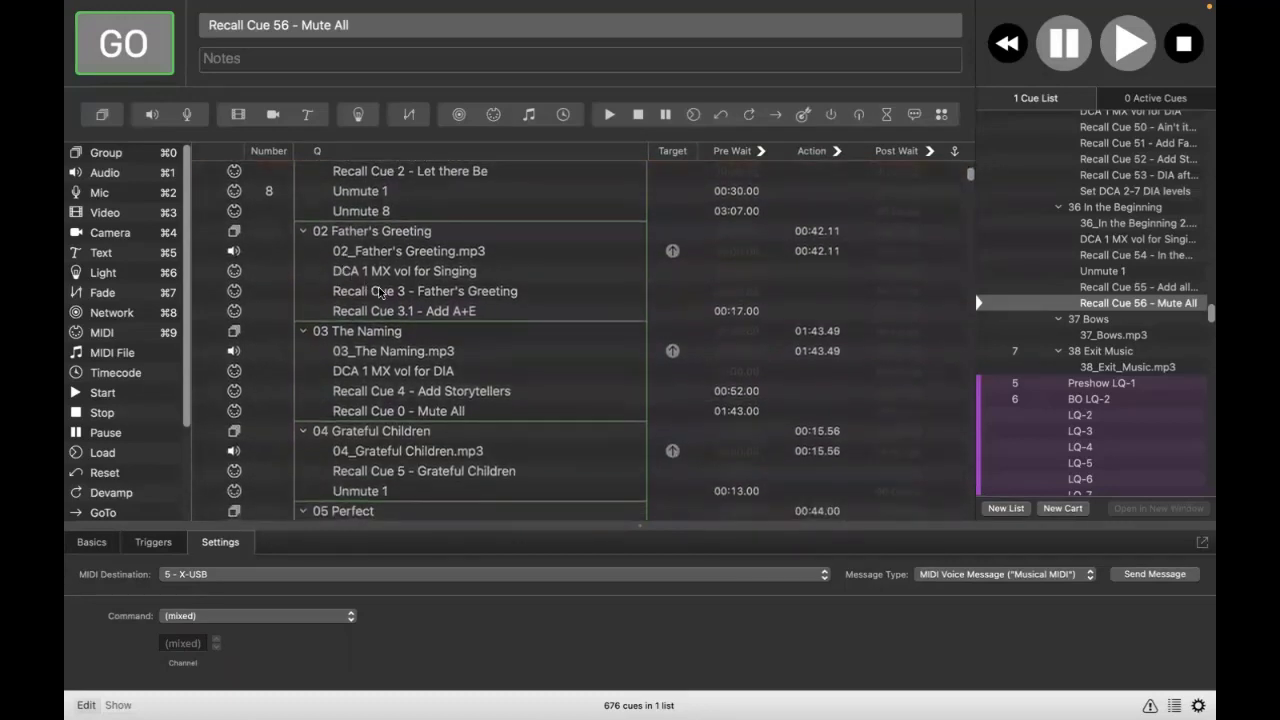
pyautogui.scroll(5, 466, 248)
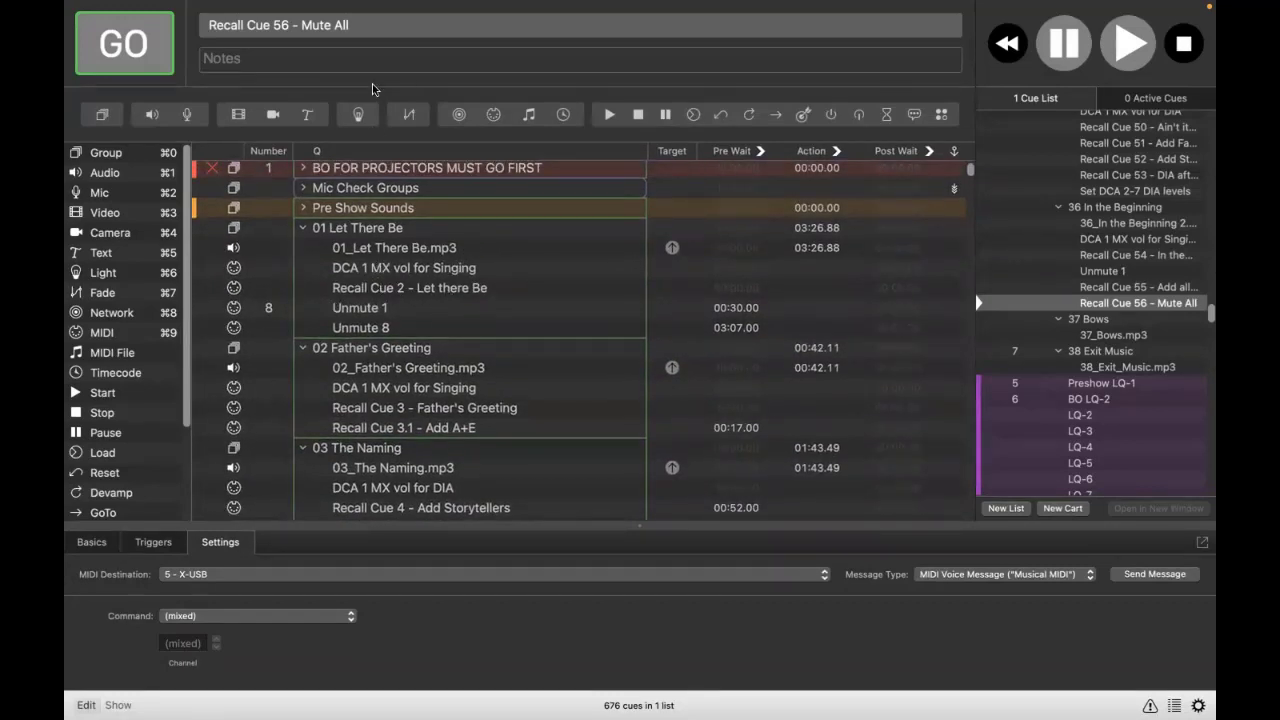
# Step: Review the MIDI patch output assignments in the workspace settings, close the settings and return to the first songs' cues
pyautogui.moveTo(296, 8)
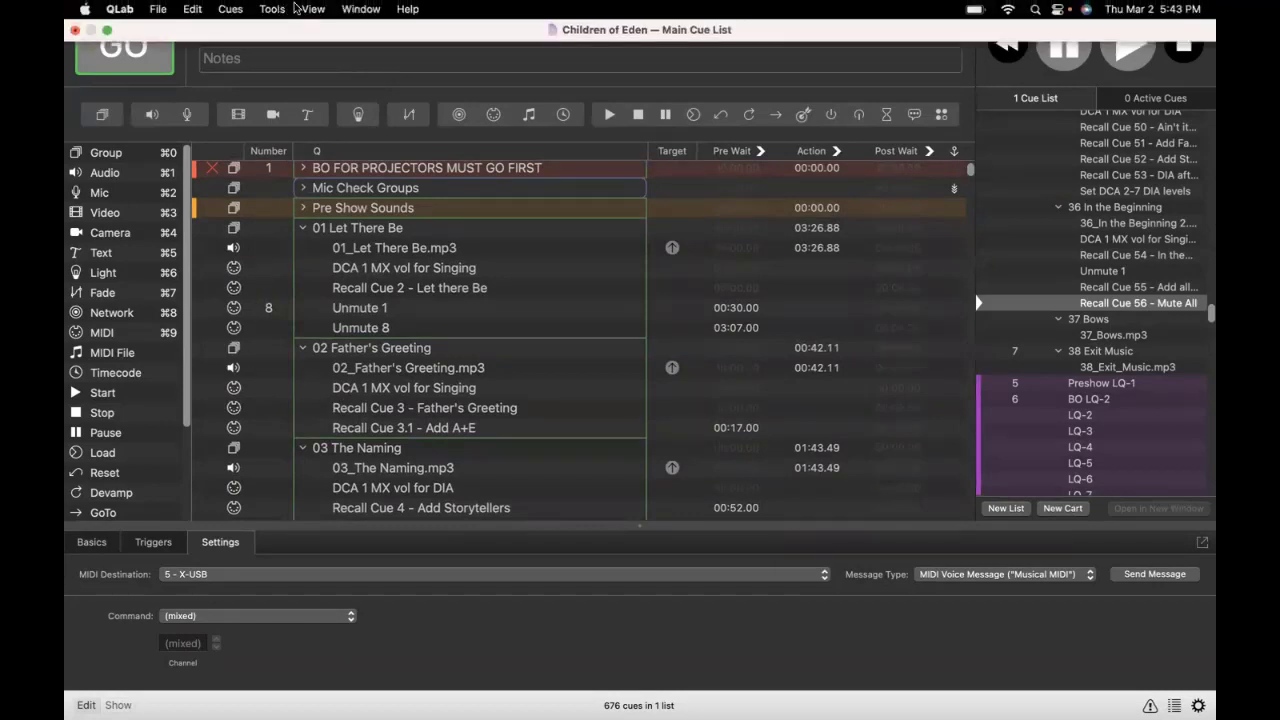
pyautogui.click(358, 9)
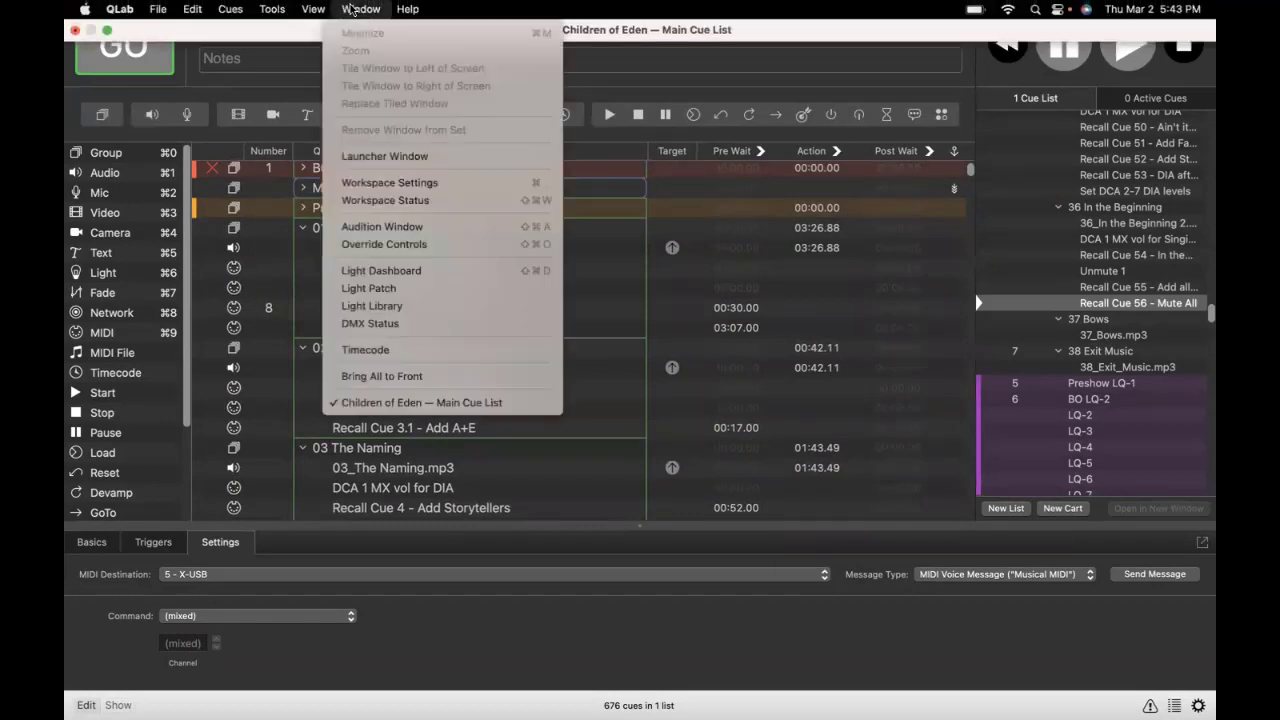
pyautogui.click(389, 188)
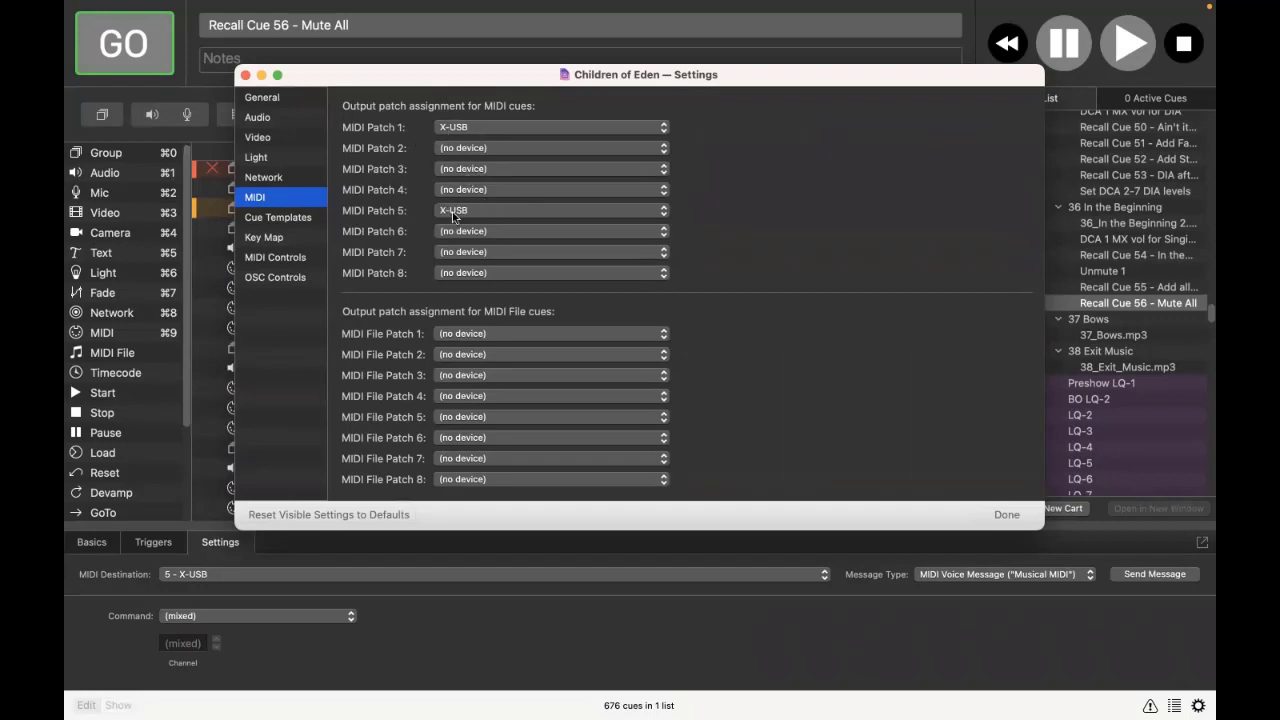
pyautogui.click(245, 75)
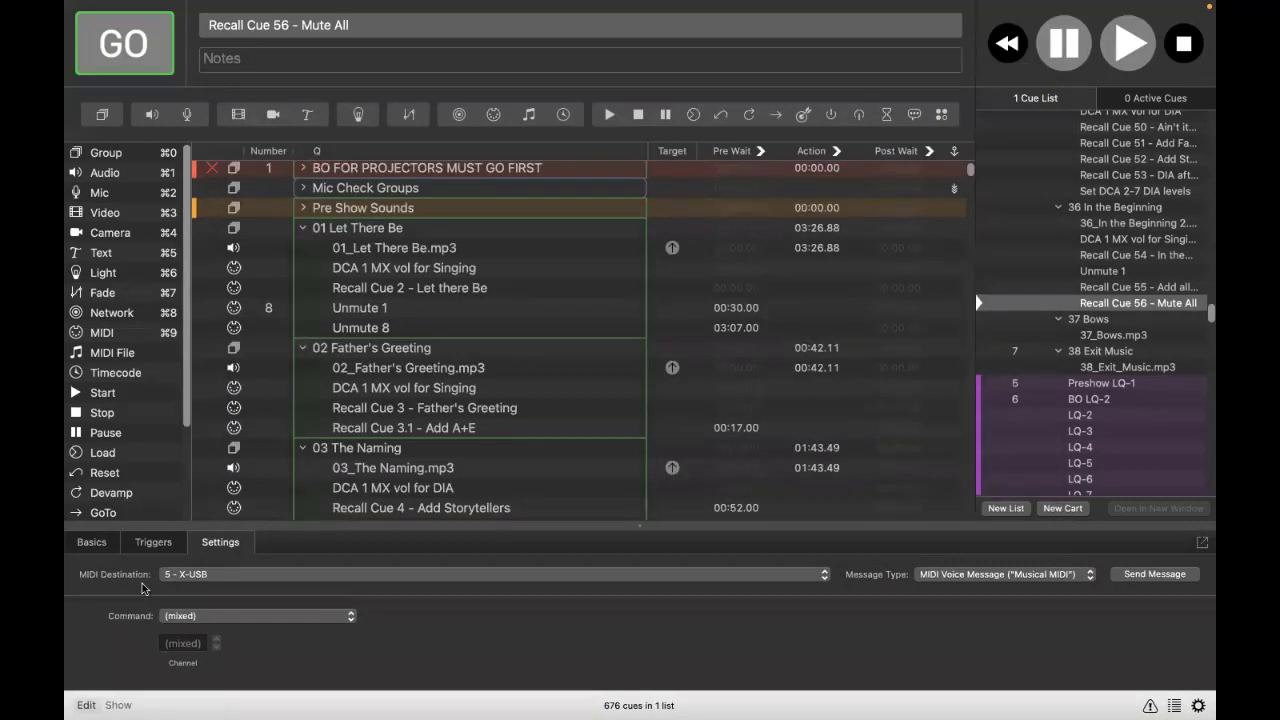
pyautogui.scroll(-9, 376, 227)
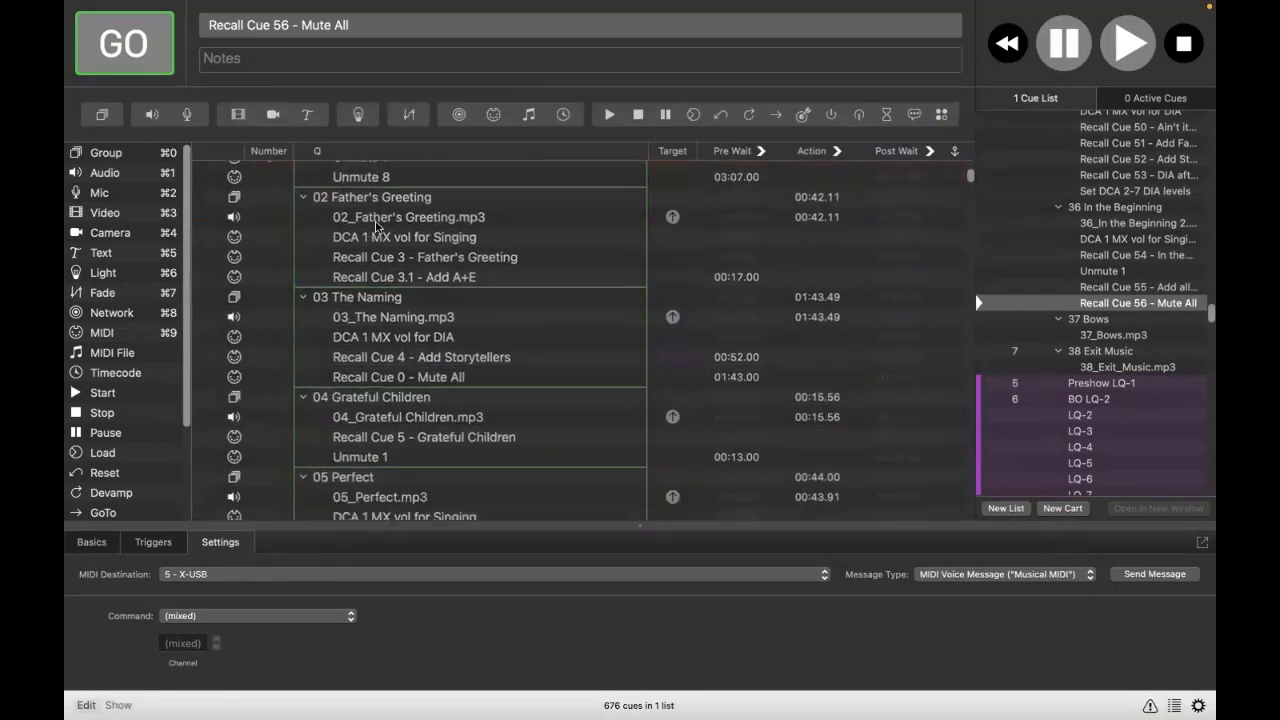
# Step: Select the 01_Let There Be.mp3 cue, show the workspace's audio patch settings and set Mic Patch 1 to (no device)
pyautogui.scroll(-5, 376, 227)
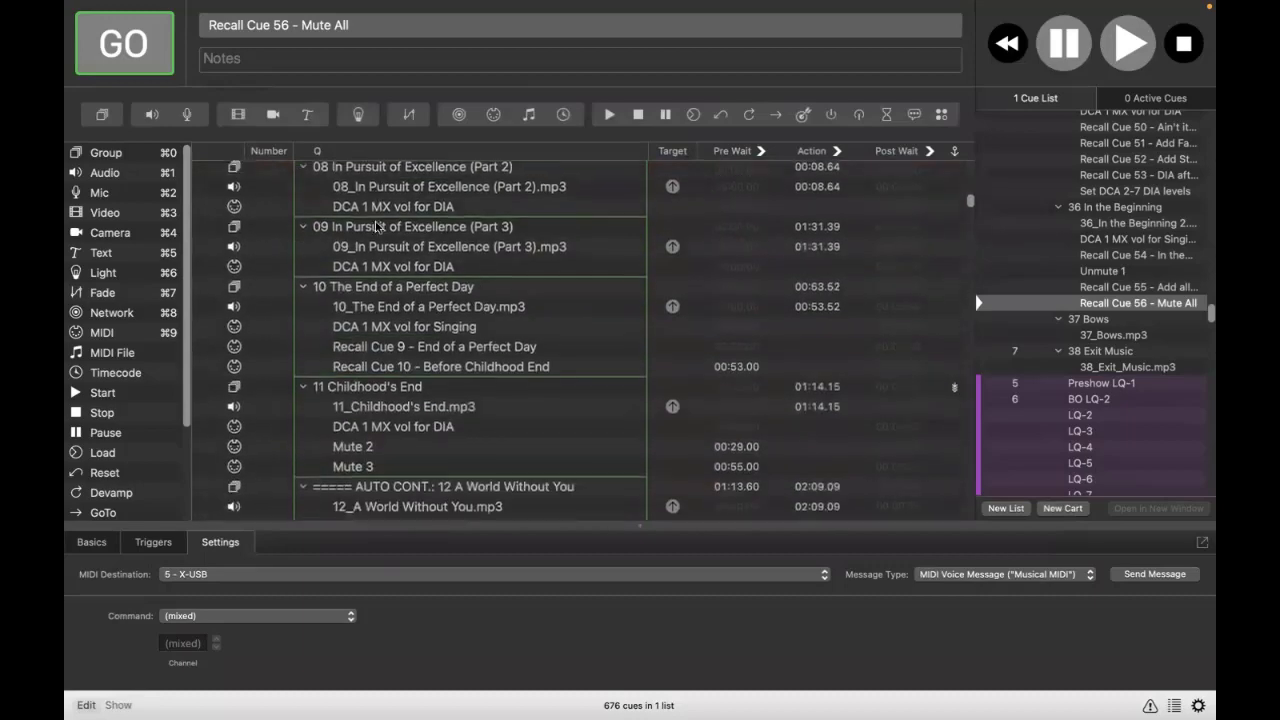
pyautogui.scroll(15, 376, 227)
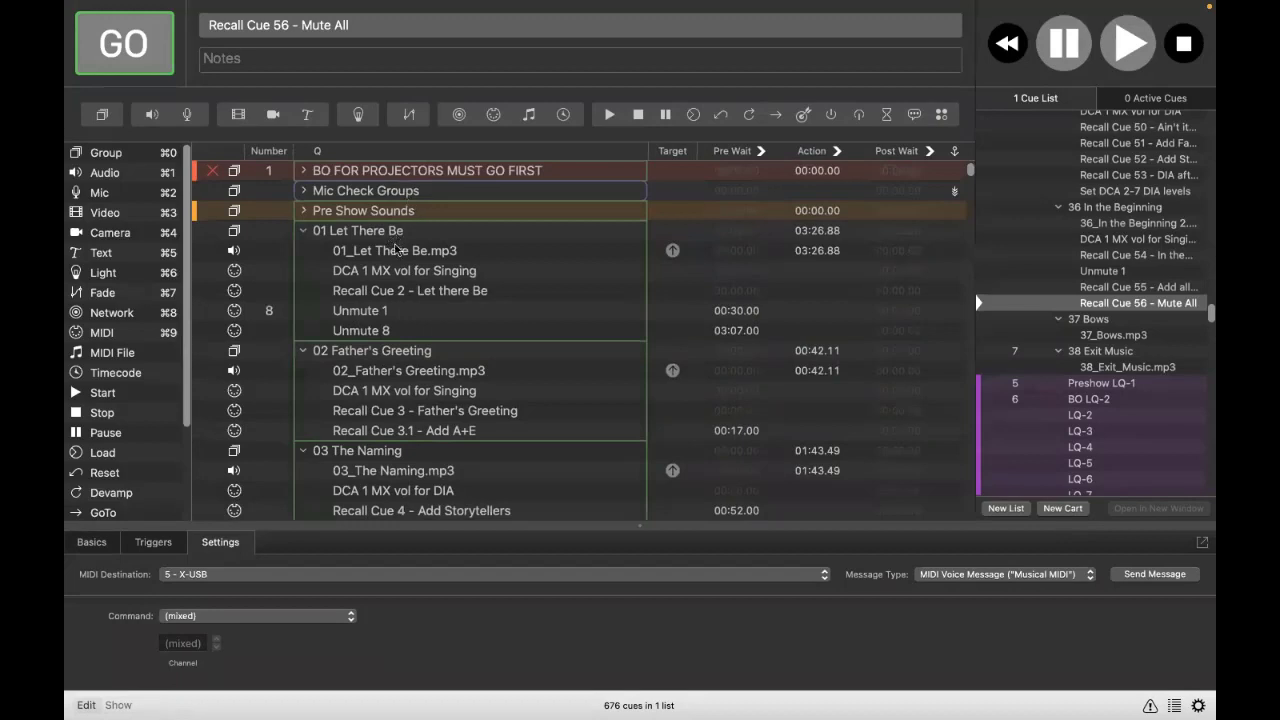
pyautogui.click(385, 255)
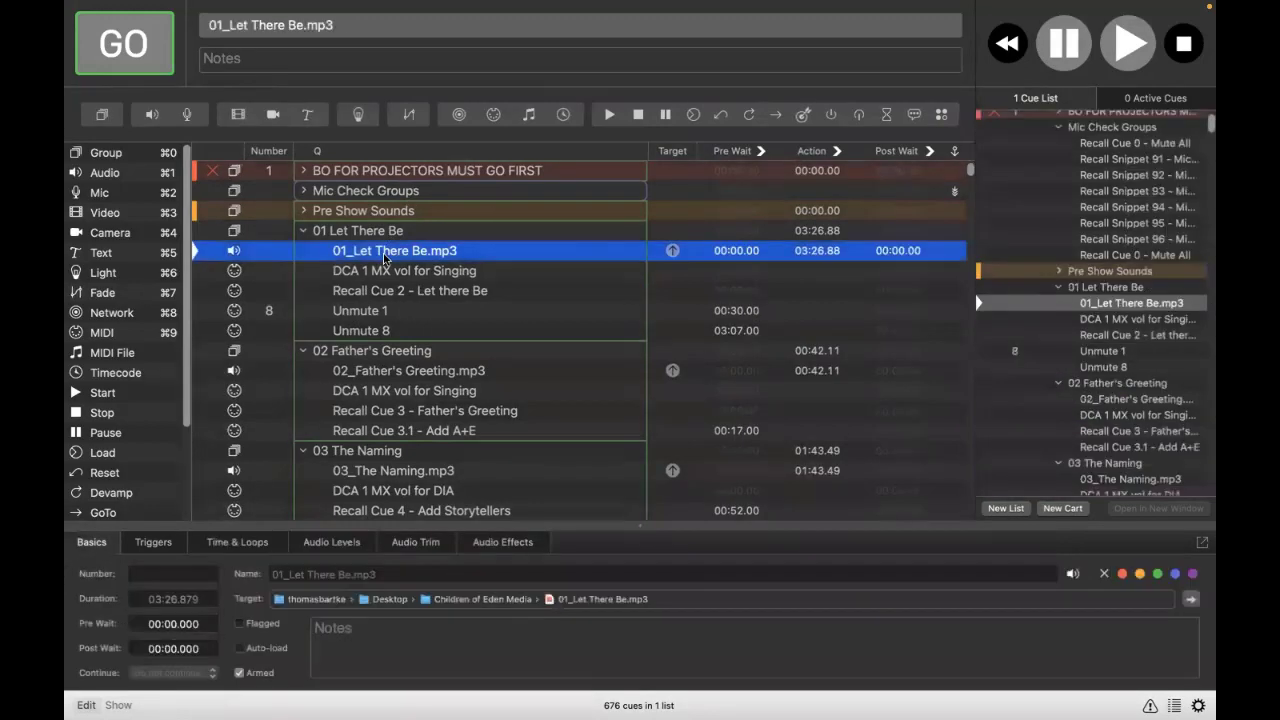
pyautogui.moveTo(366, 8)
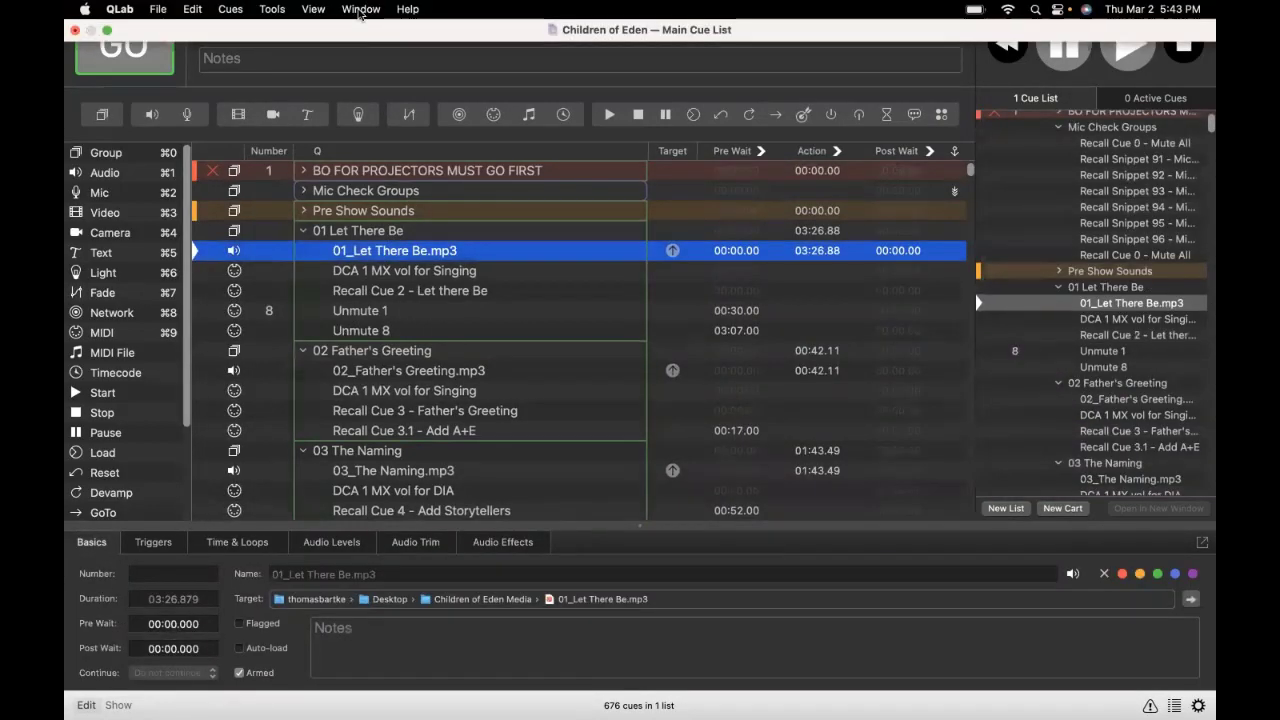
pyautogui.click(362, 9)
pyautogui.click(373, 183)
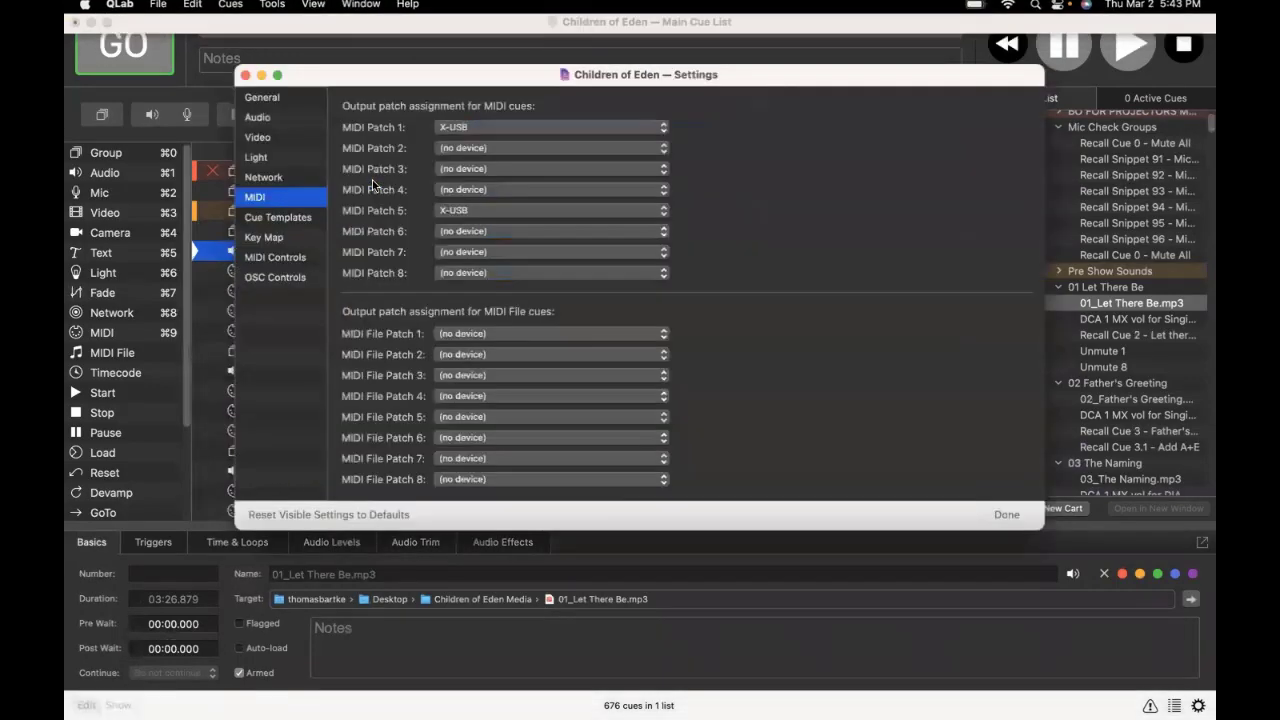
pyautogui.click(257, 119)
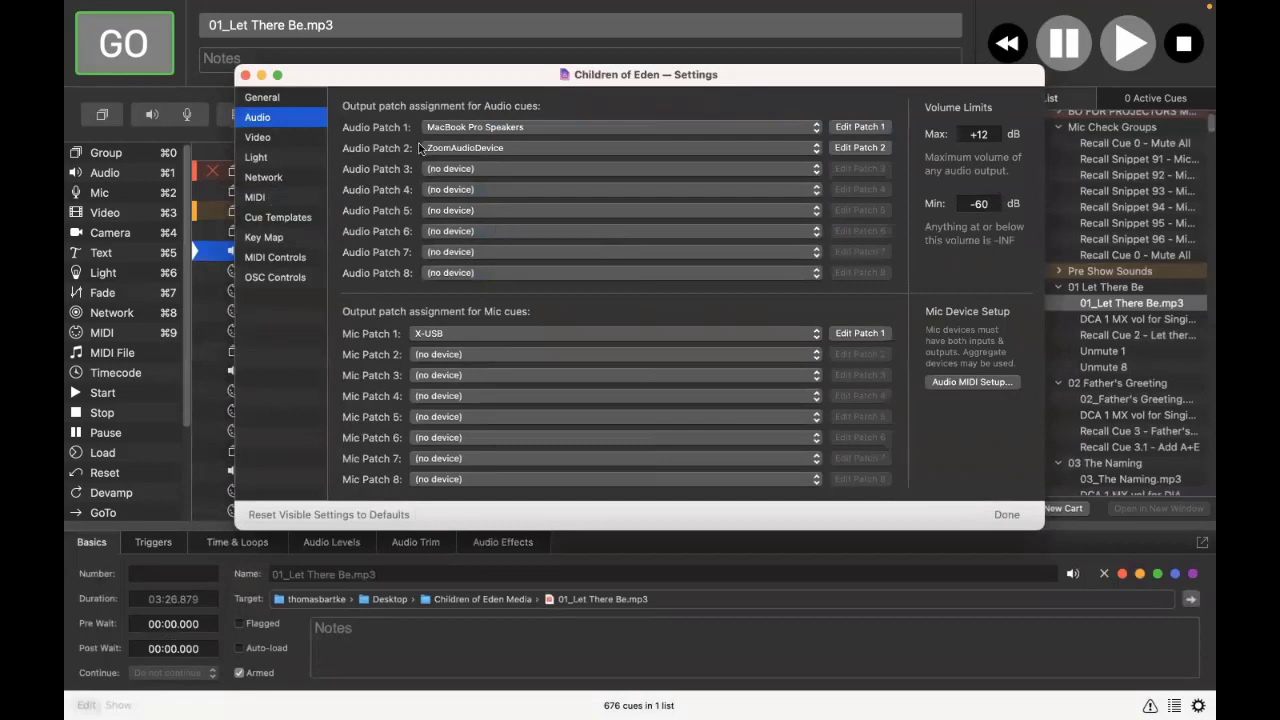
pyautogui.click(455, 333)
pyautogui.click(430, 301)
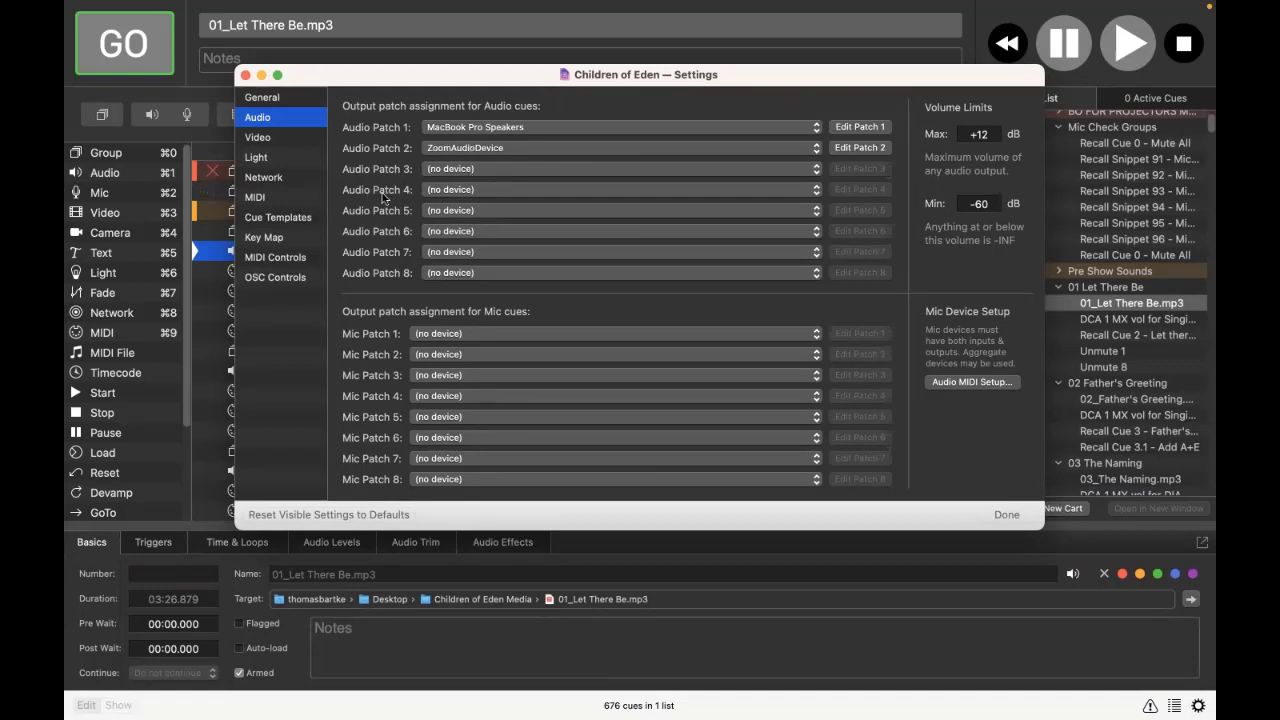
# Step: Assign X-USB to Audio Patch 3 and close the workspace settings
pyautogui.click(503, 170)
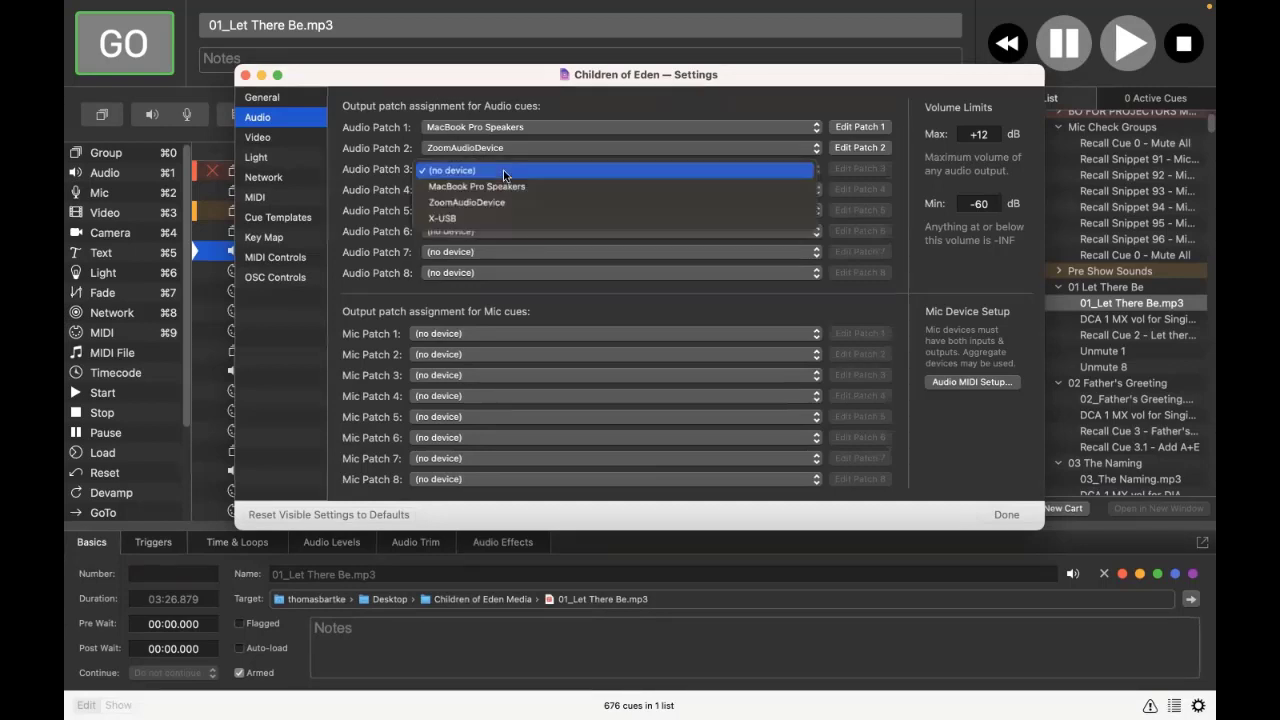
pyautogui.click(462, 217)
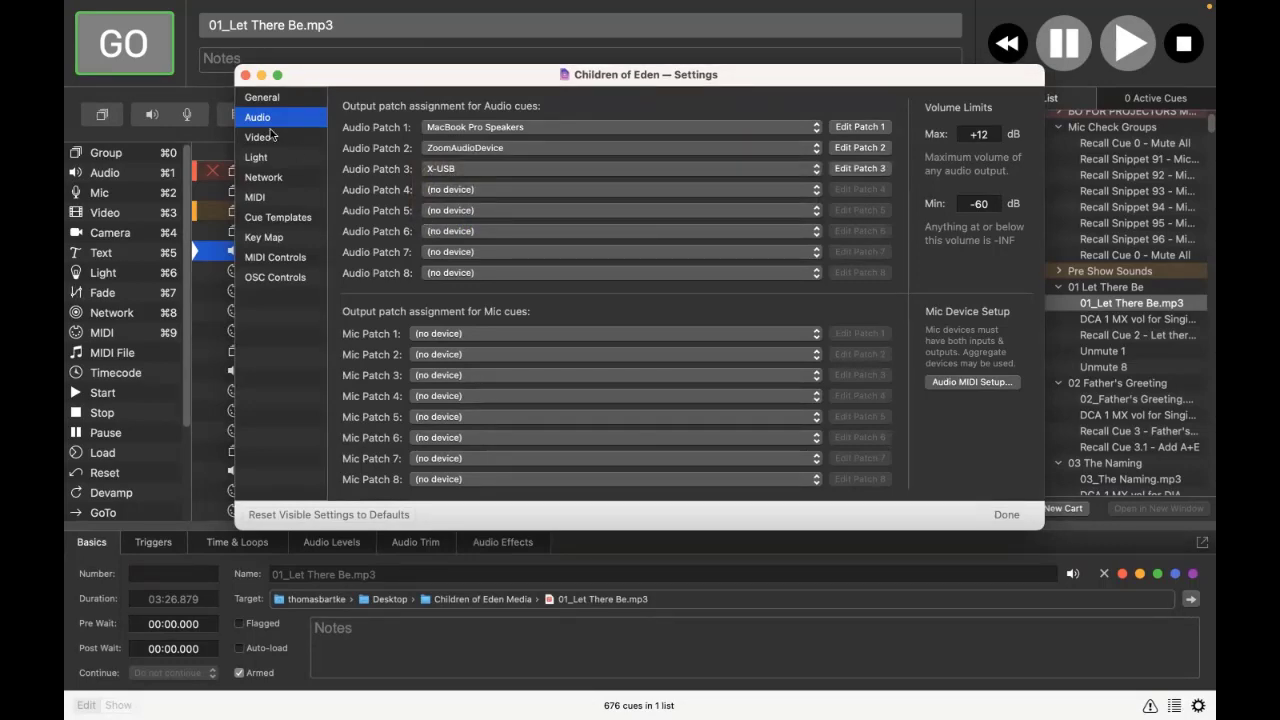
pyautogui.click(246, 75)
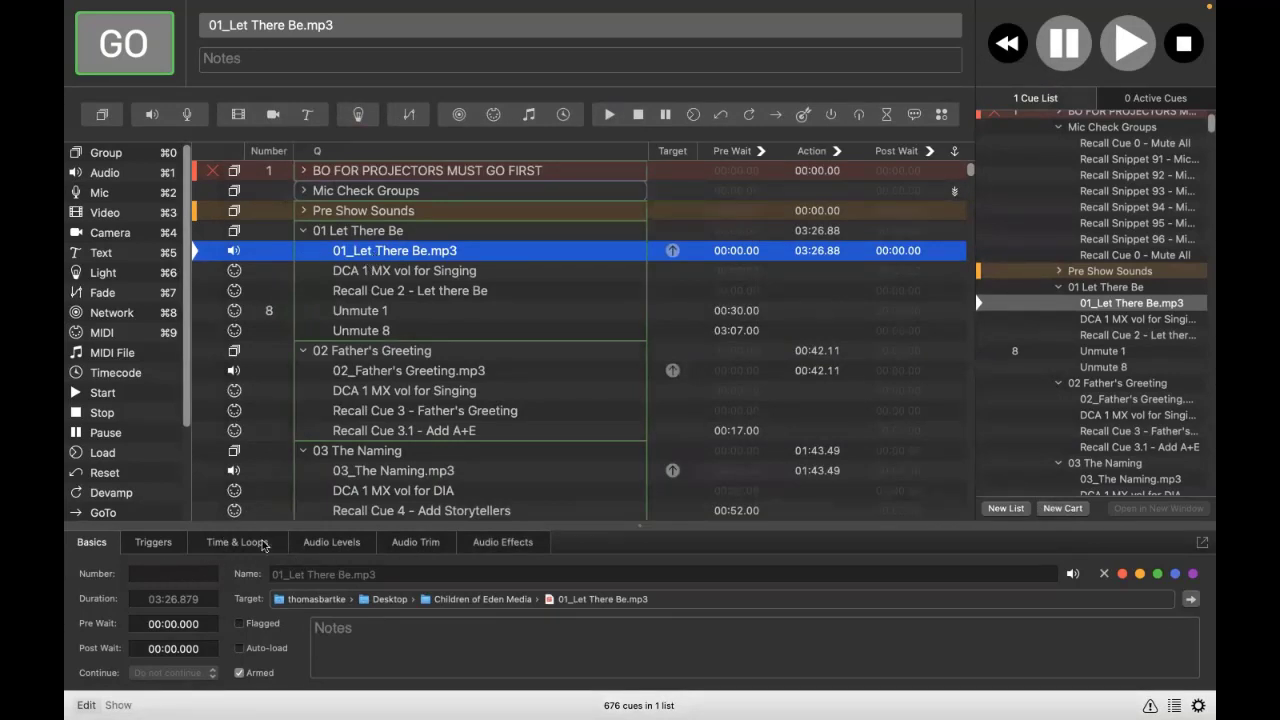
# Step: Set the audio output patch of the 01_Let There Be.mp3 cue to 3 - X-USB
pyautogui.click(340, 543)
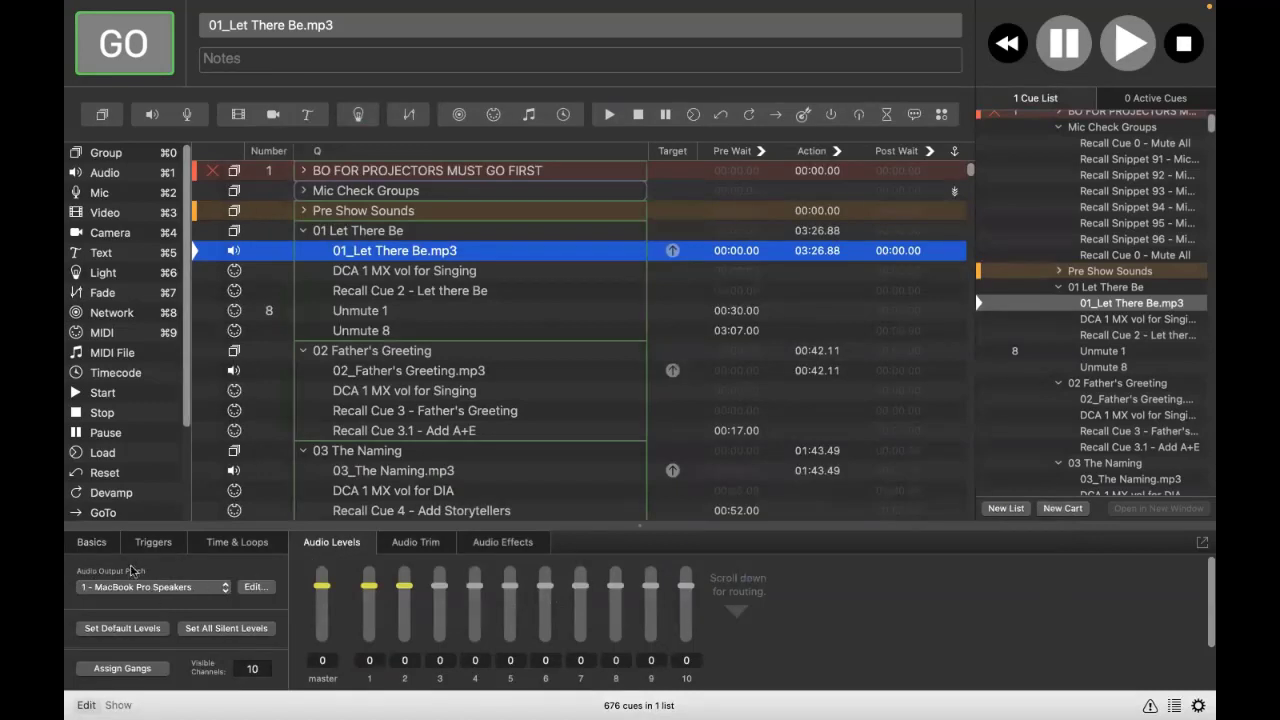
pyautogui.click(219, 590)
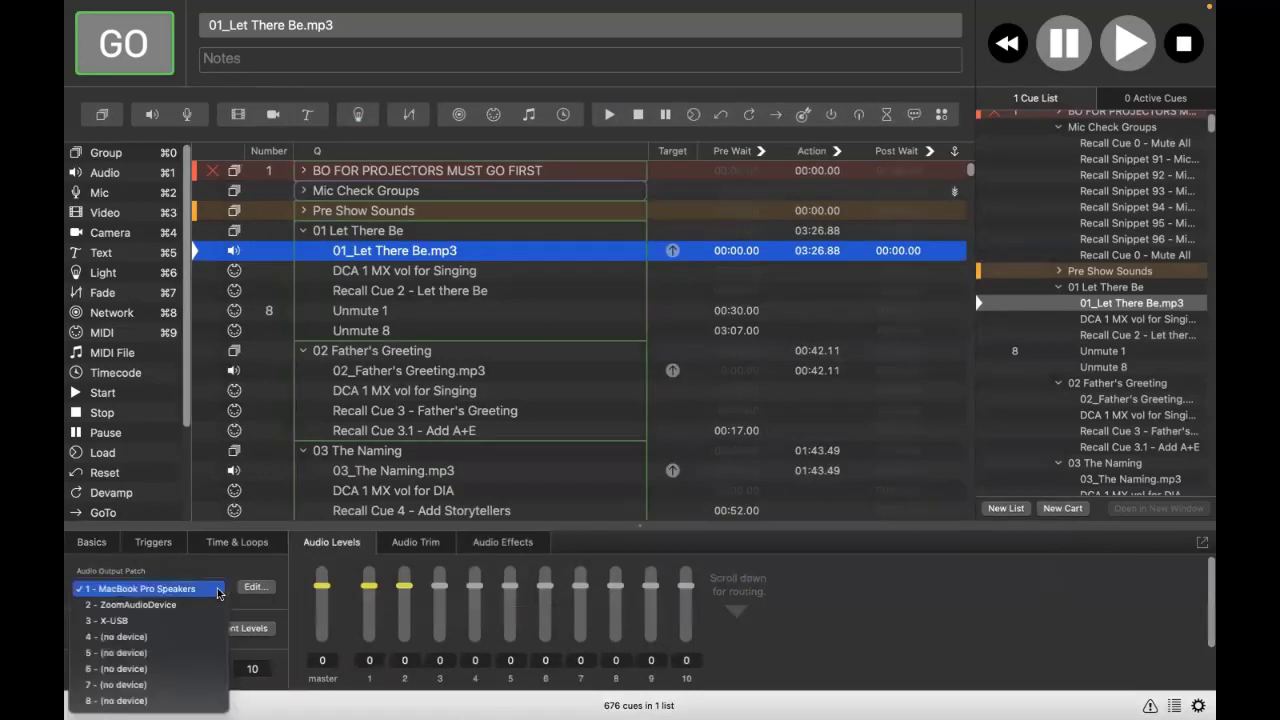
pyautogui.click(115, 622)
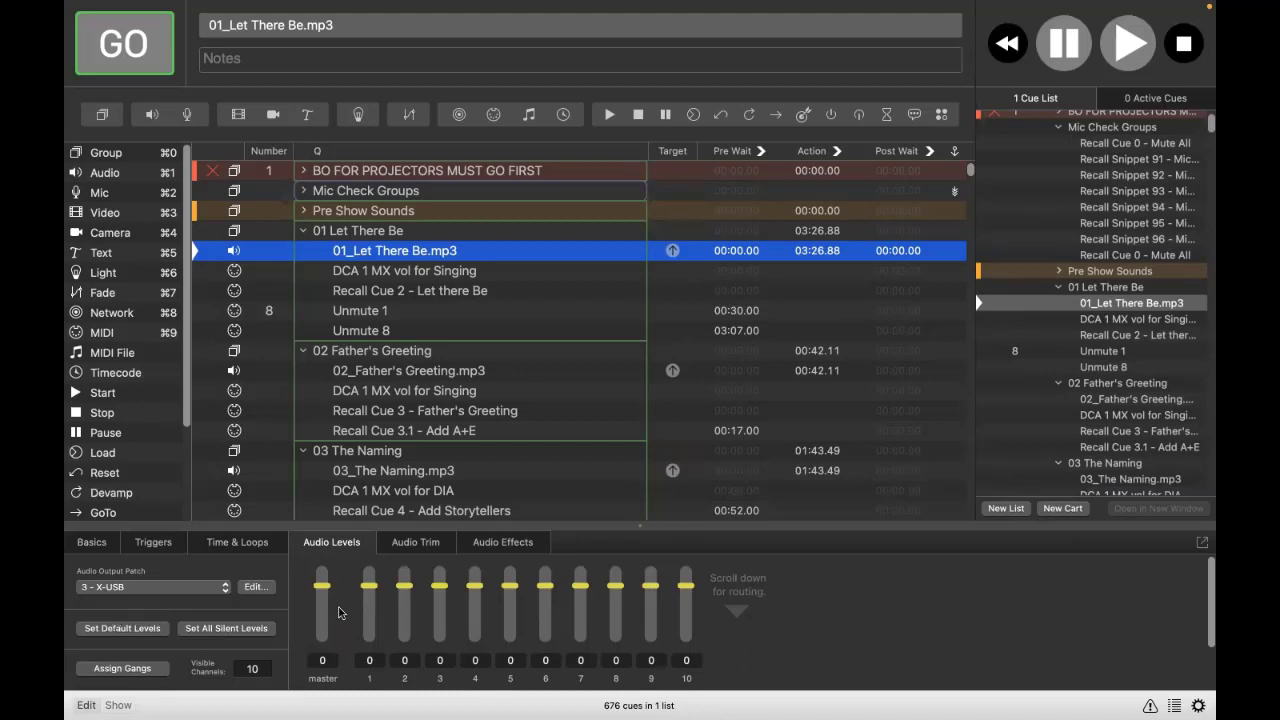
# Step: Find and select all cues matching "thunder"
pyautogui.scroll(-5, 537, 391)
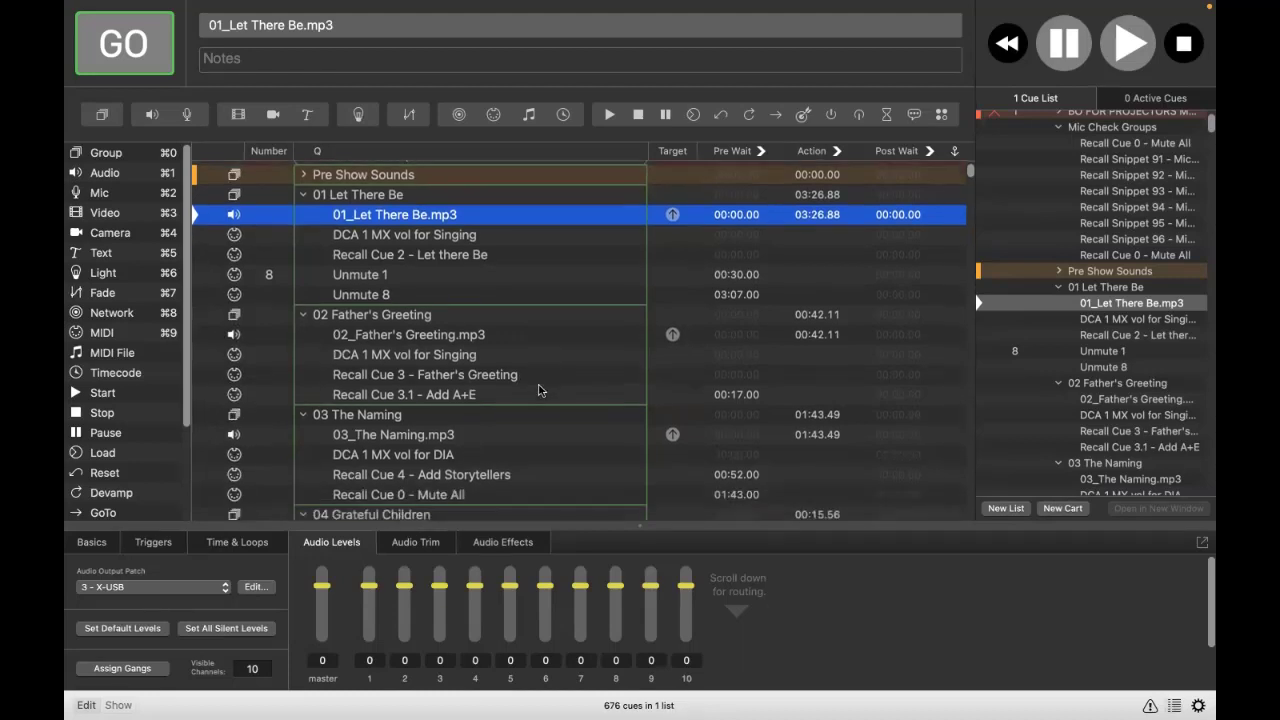
pyautogui.scroll(-6, 538, 390)
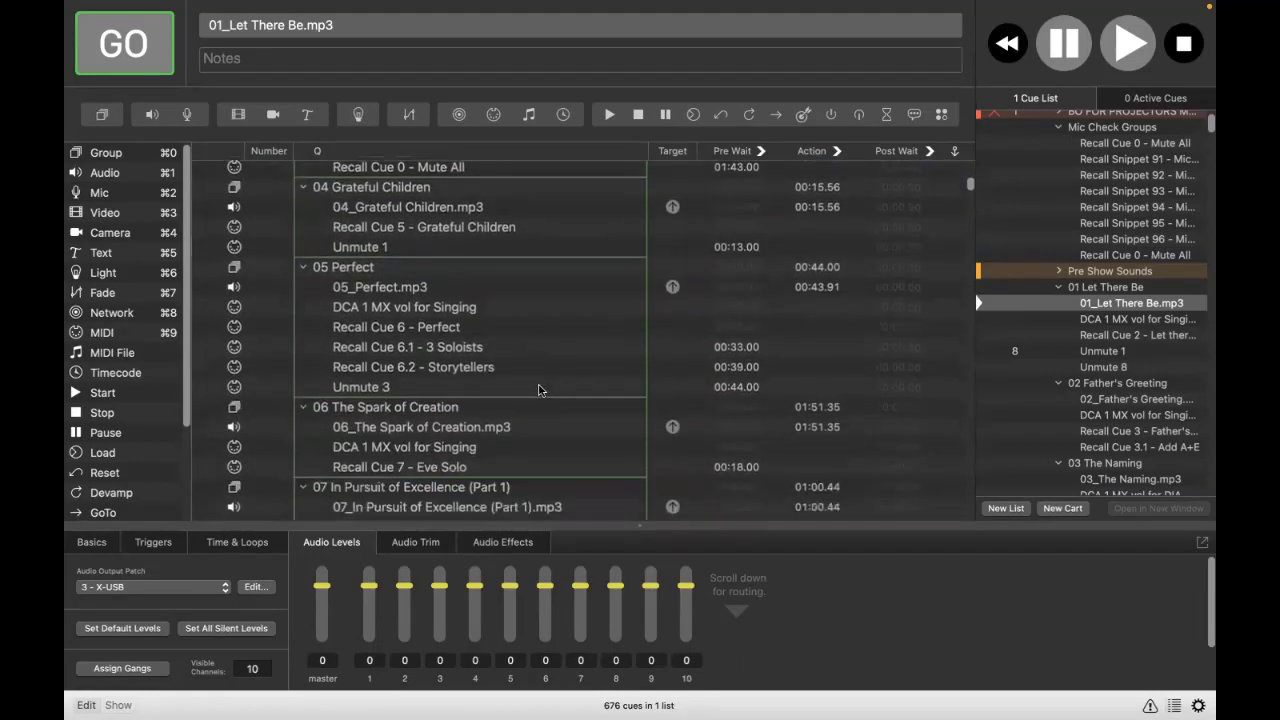
pyautogui.scroll(-5, 538, 390)
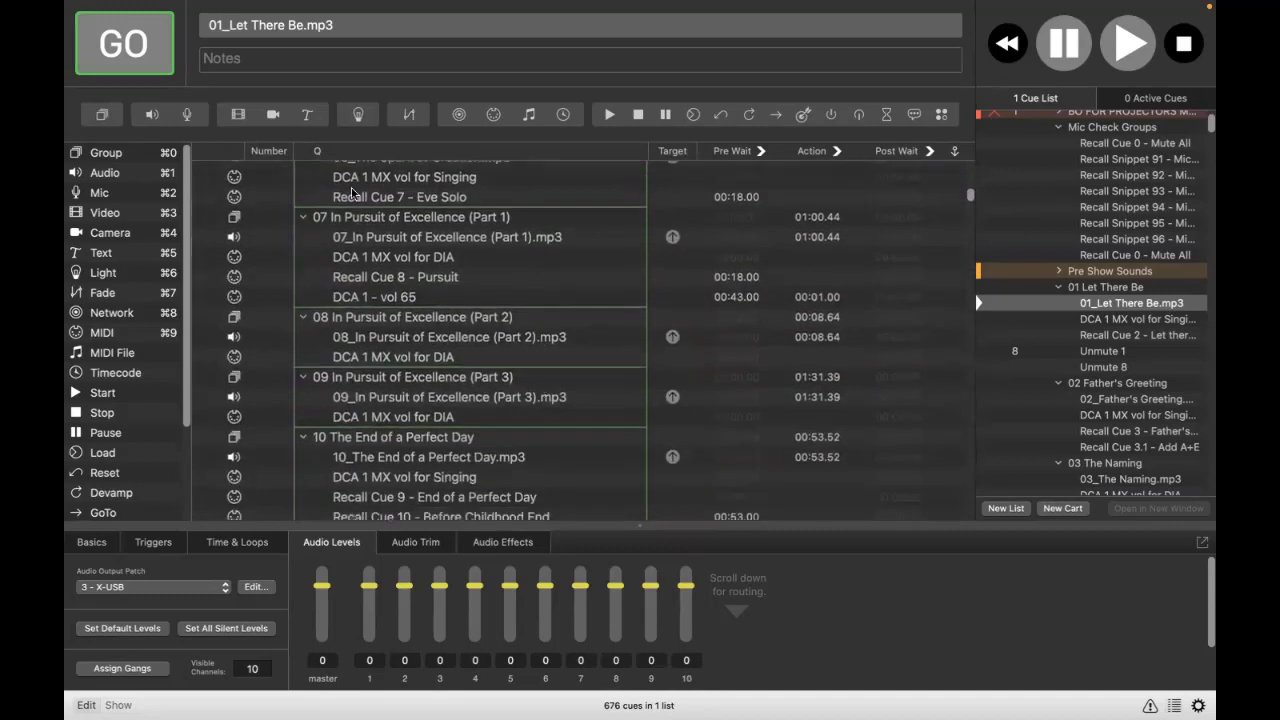
pyautogui.click(307, 62)
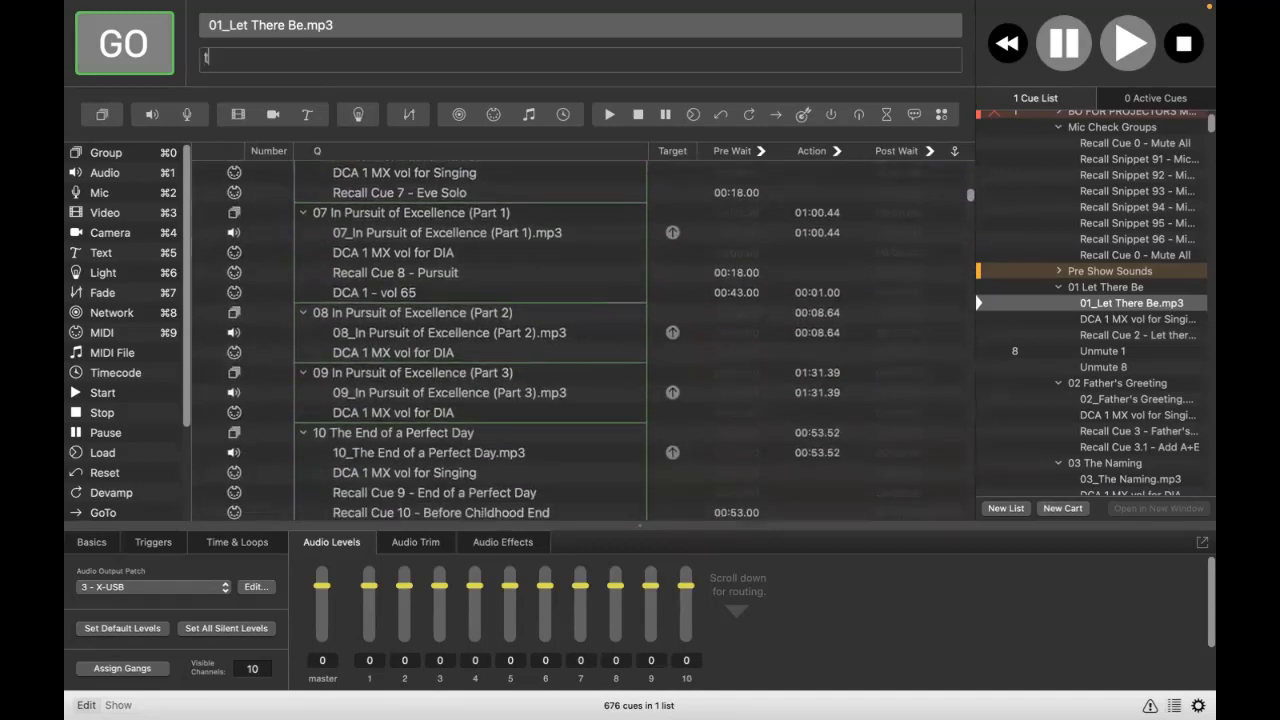
pyautogui.press('super+f')
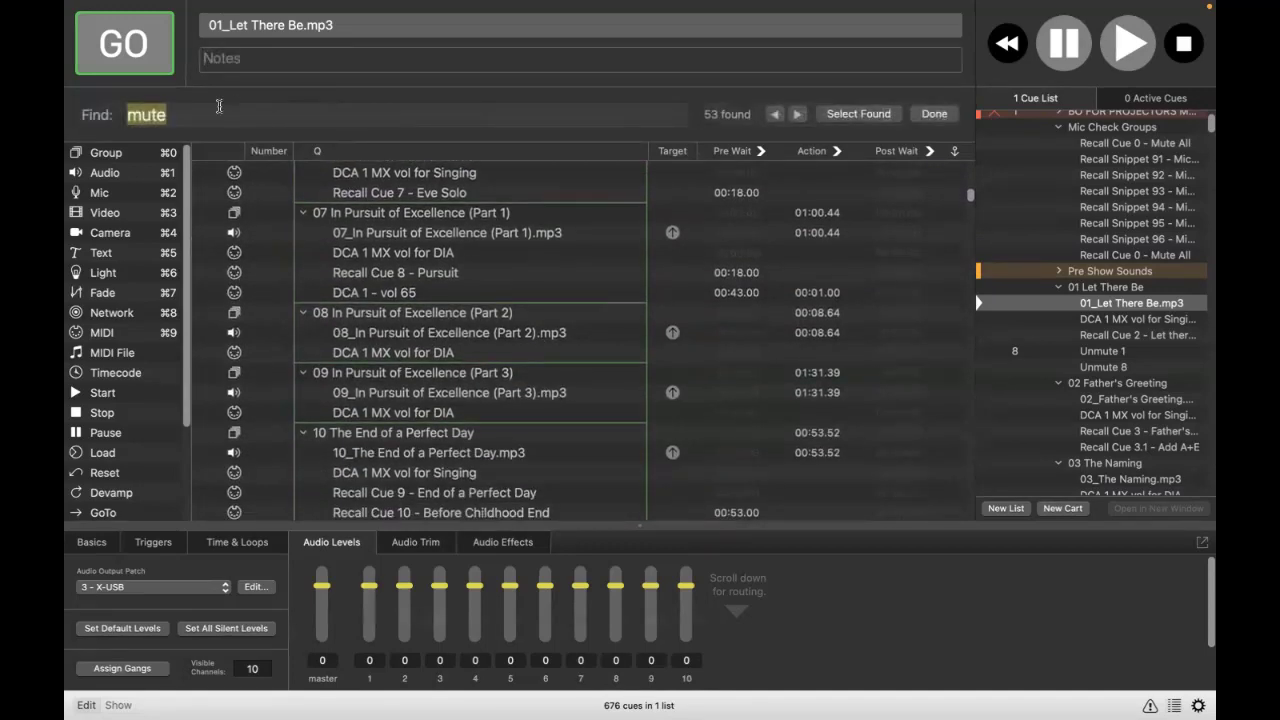
pyautogui.write('thunder')
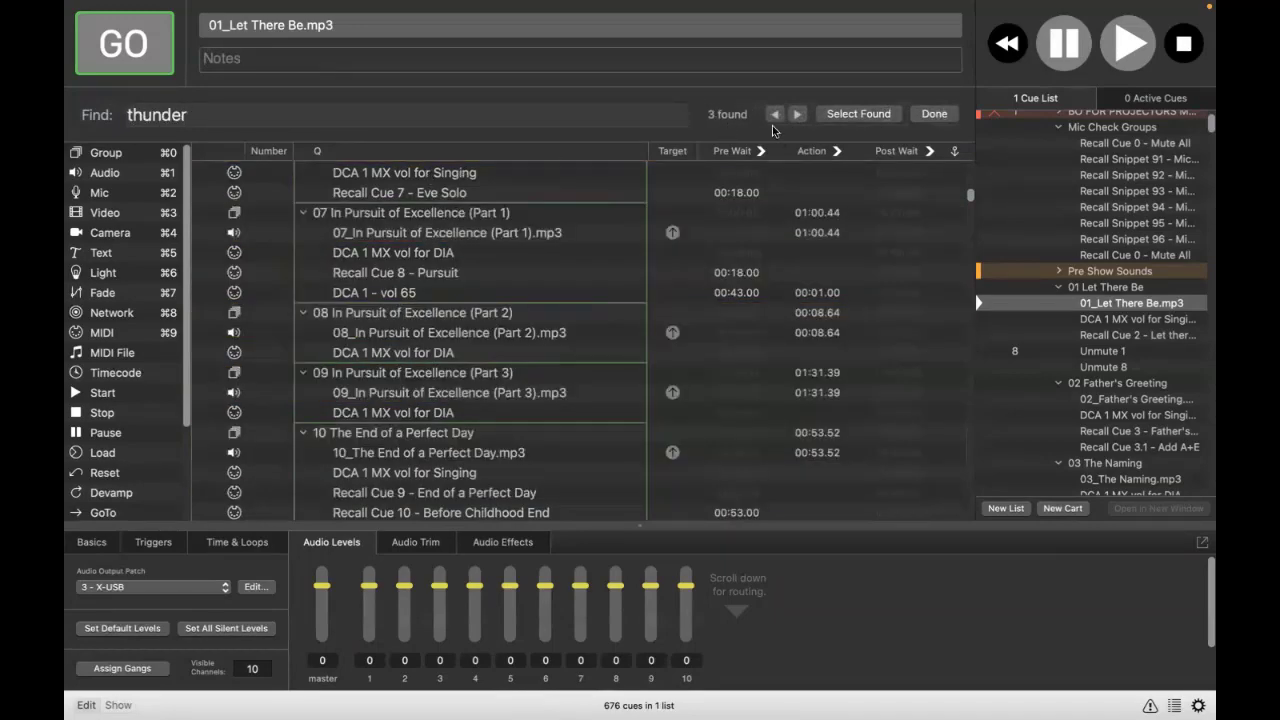
pyautogui.click(855, 114)
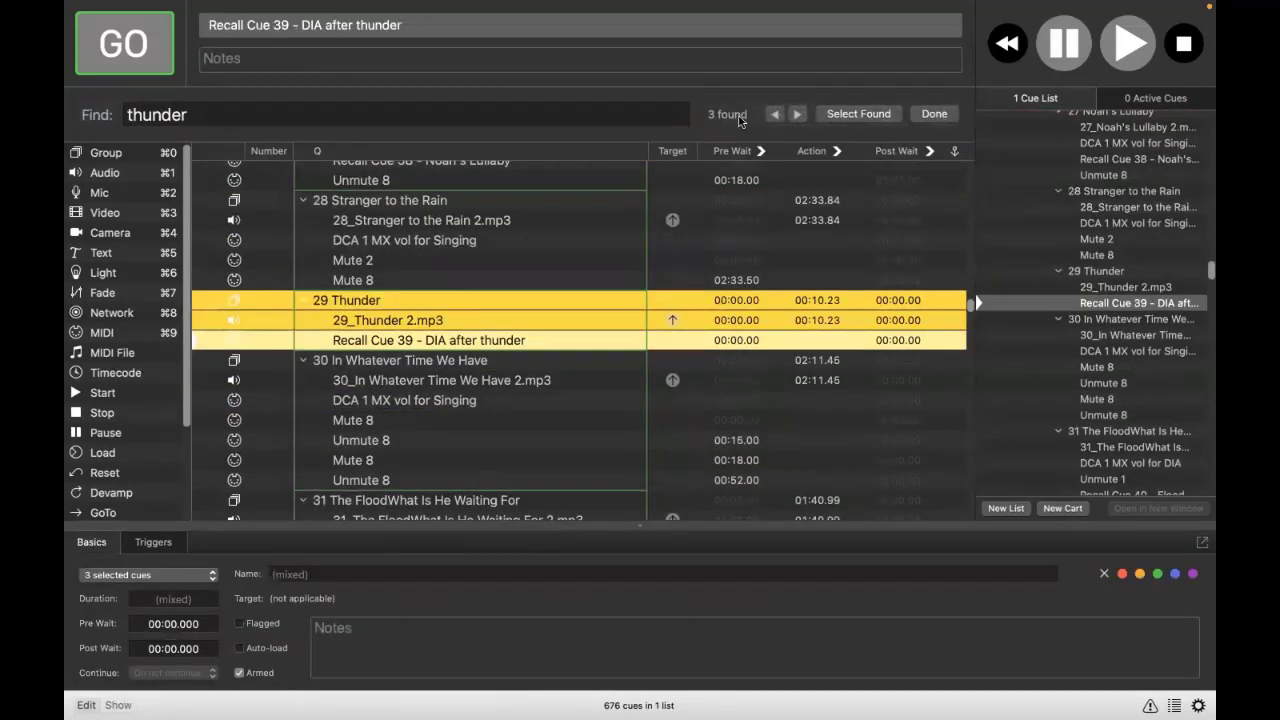
# Step: Check the output patch of 28_Stranger to the Rain 2.mp3 and set the patch of 29_Thunder 2.mp3 to 3 - X-USB
pyautogui.click(369, 325)
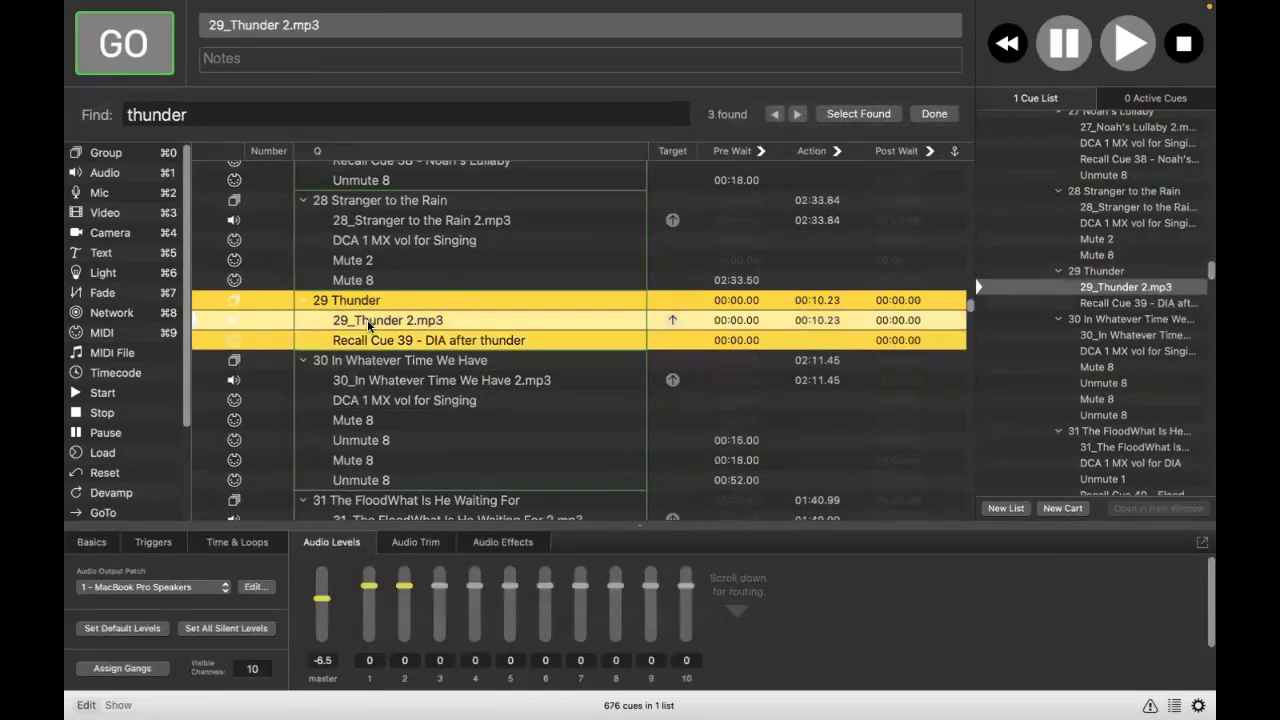
pyautogui.scroll(3, 369, 325)
pyautogui.click(400, 341)
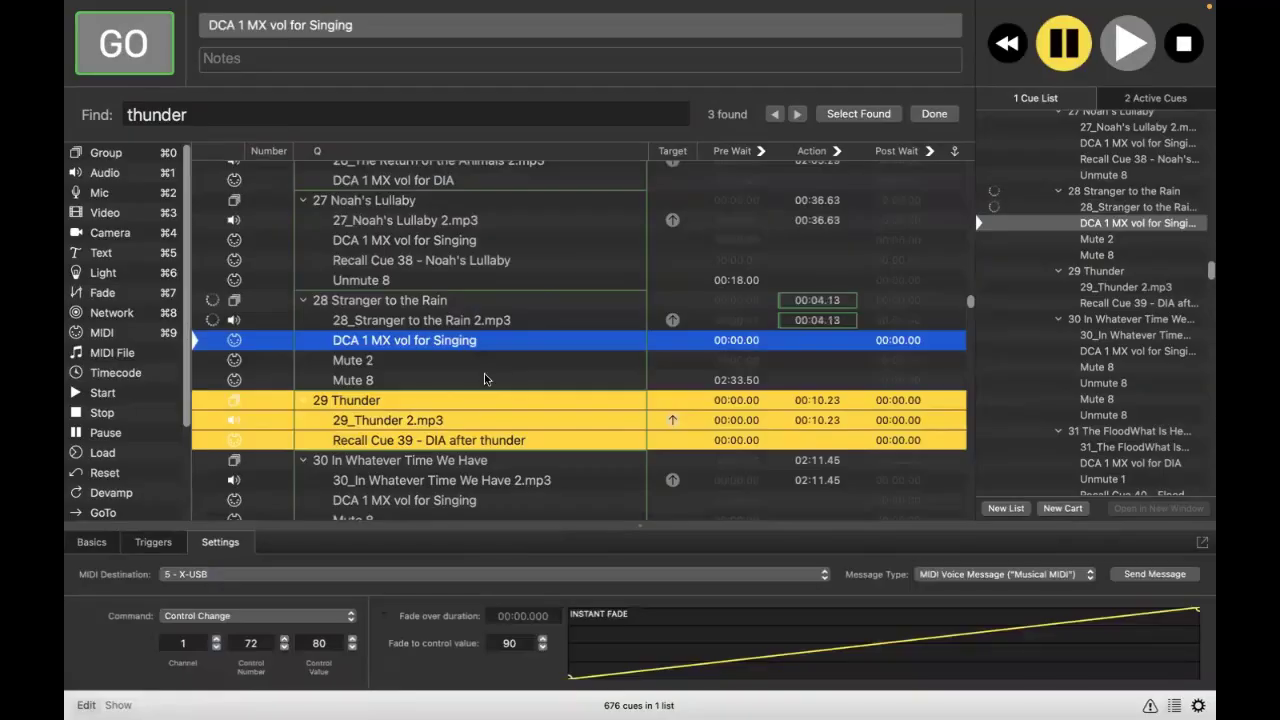
pyautogui.click(410, 324)
pyautogui.scroll(-3, 416, 380)
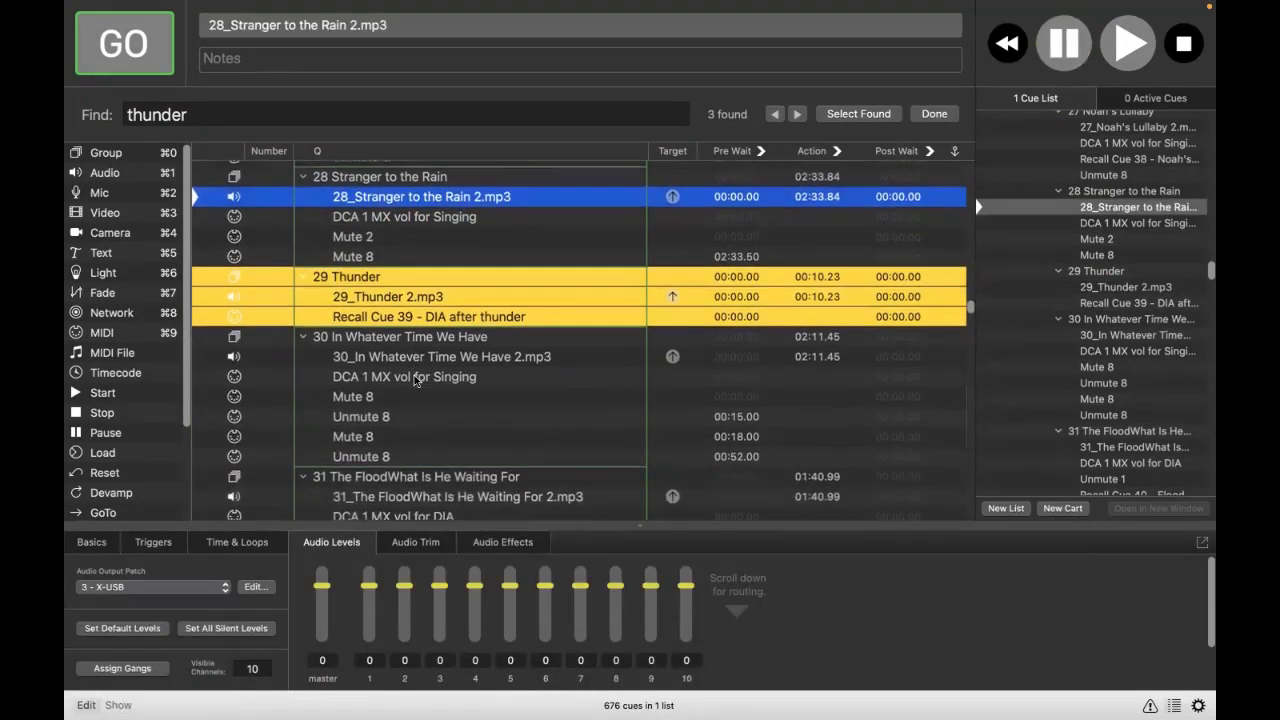
pyautogui.click(390, 285)
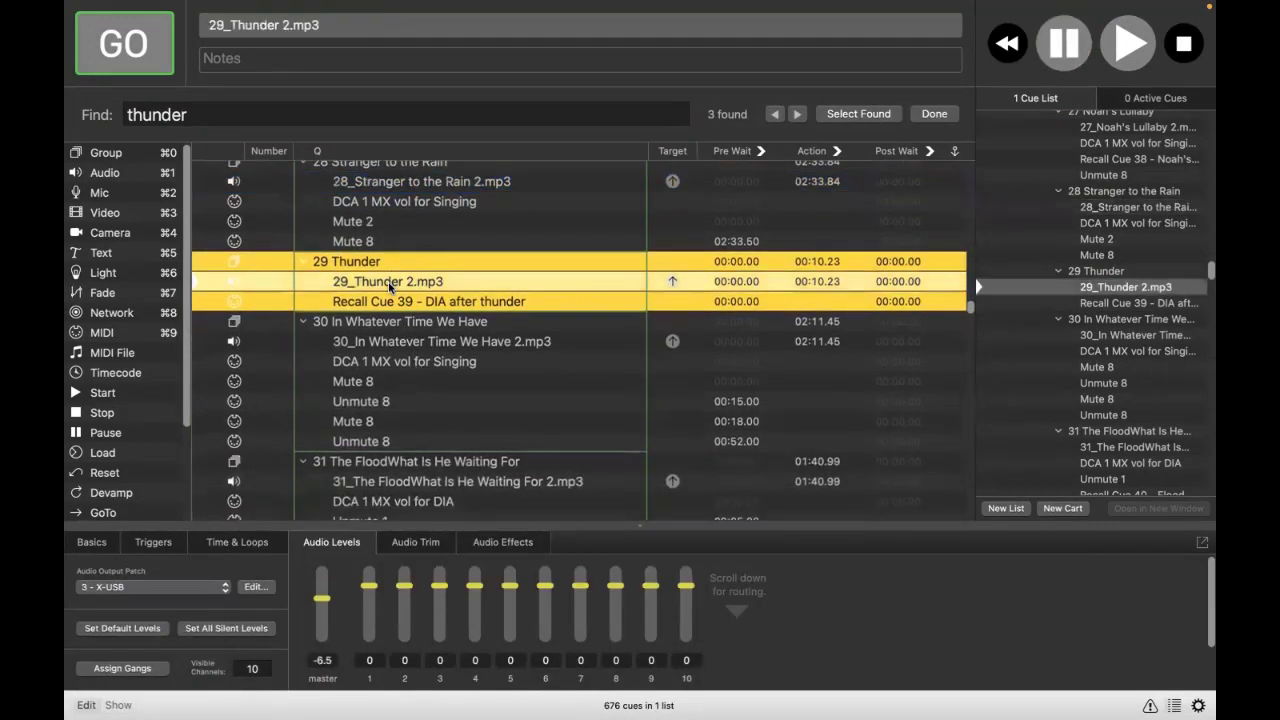
pyautogui.click(226, 590)
pyautogui.click(178, 590)
# Step: Enlarge the audio levels area and compare the crosspoint routing of 29_Thunder 2.mp3 and 28_Stranger to the Rain 2.mp3
pyautogui.scroll(-3, 362, 614)
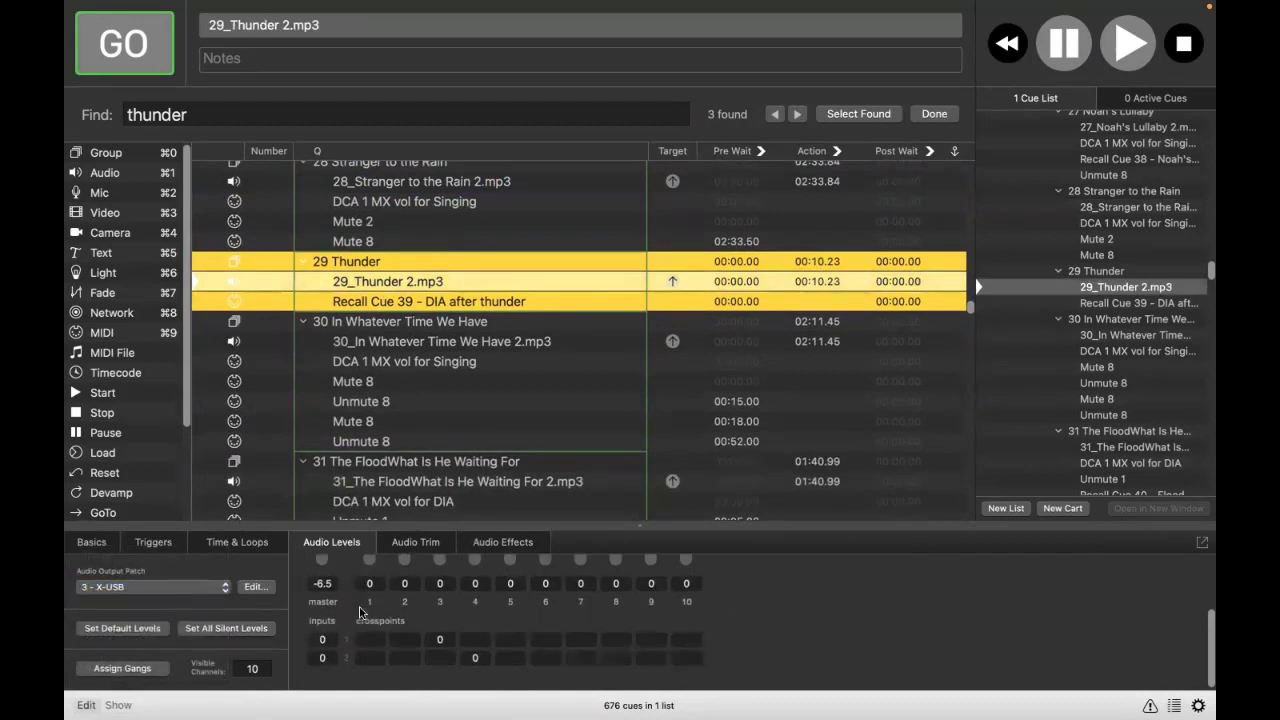
pyautogui.scroll(2, 362, 612)
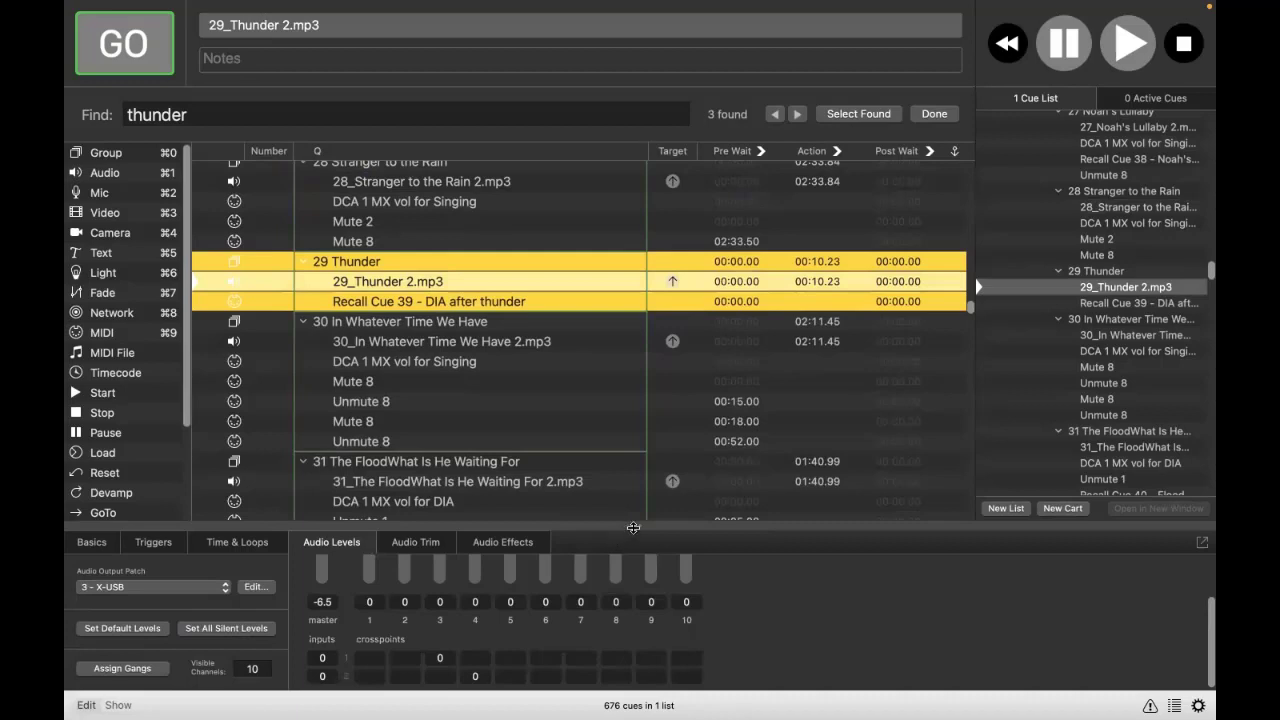
pyautogui.moveTo(640, 524); pyautogui.dragTo(668, 401)
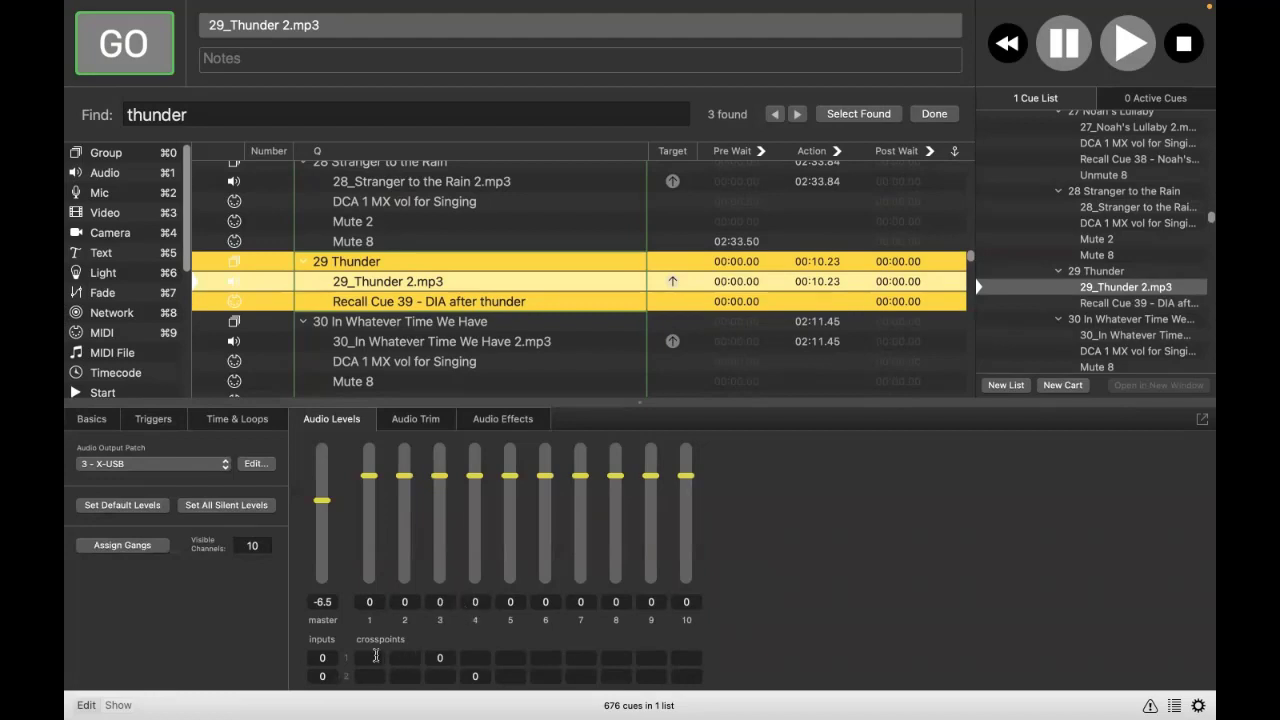
pyautogui.click(418, 188)
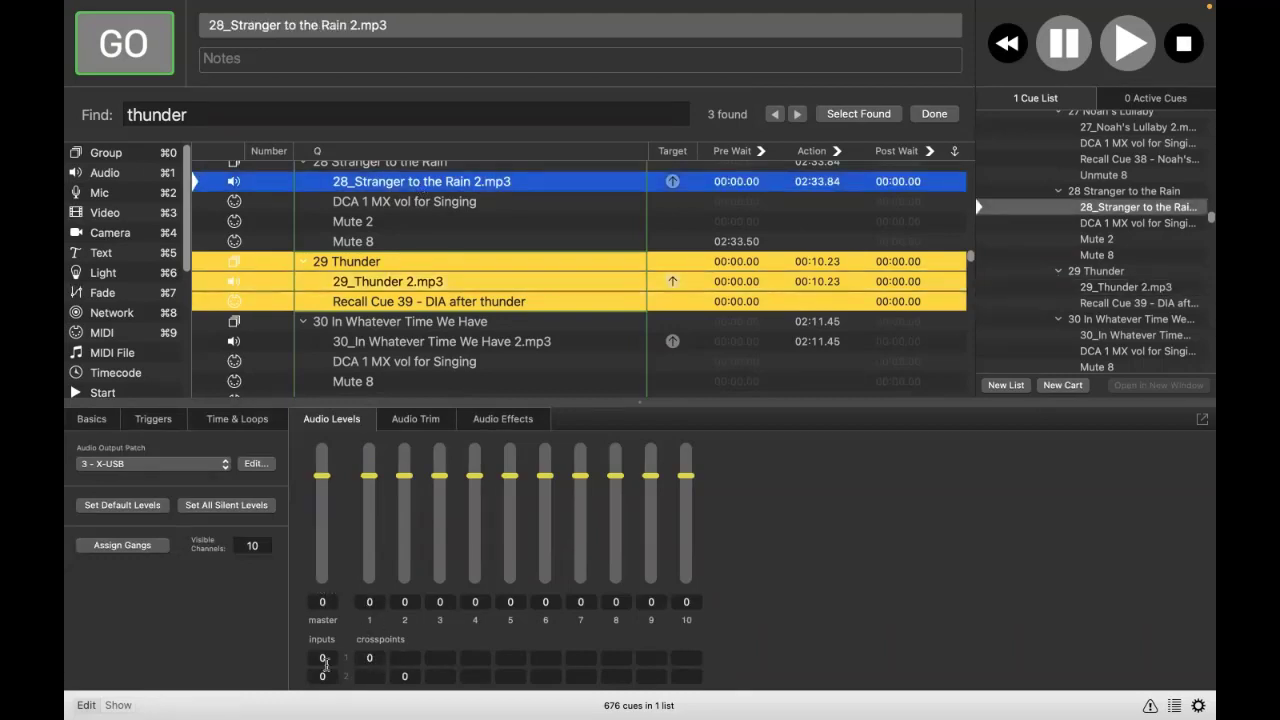
pyautogui.click(367, 658)
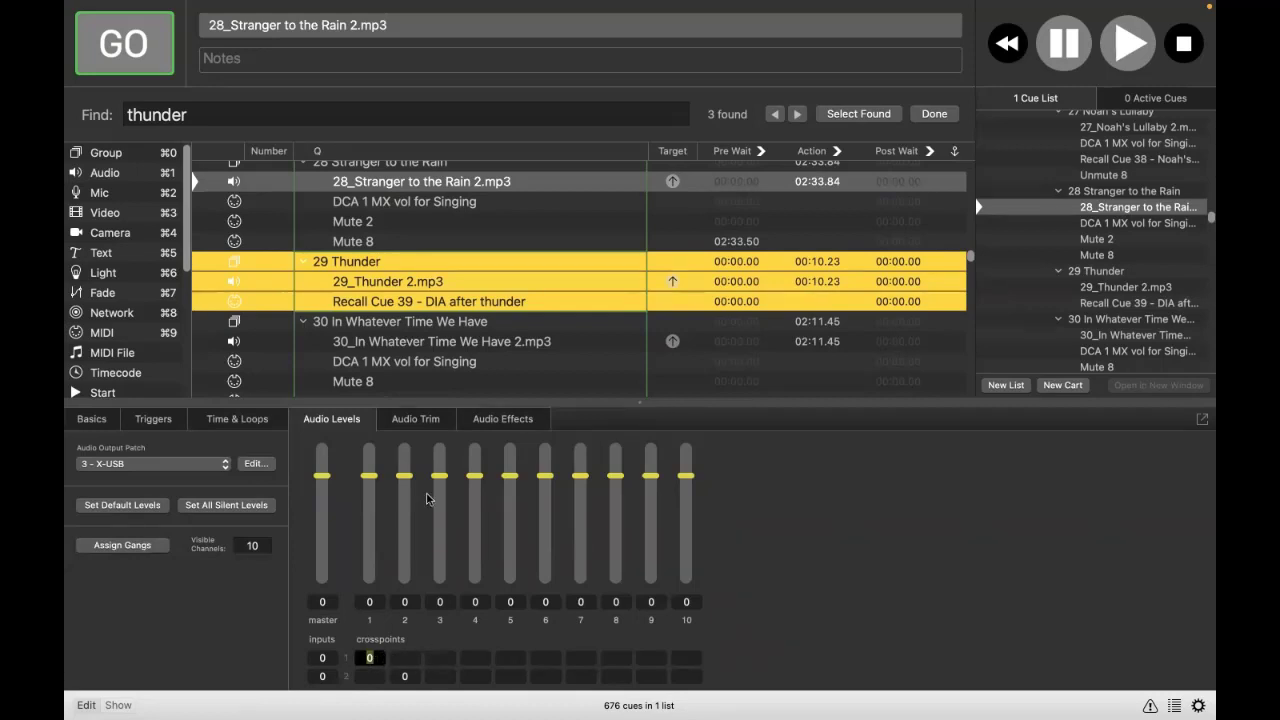
pyautogui.press('Return')
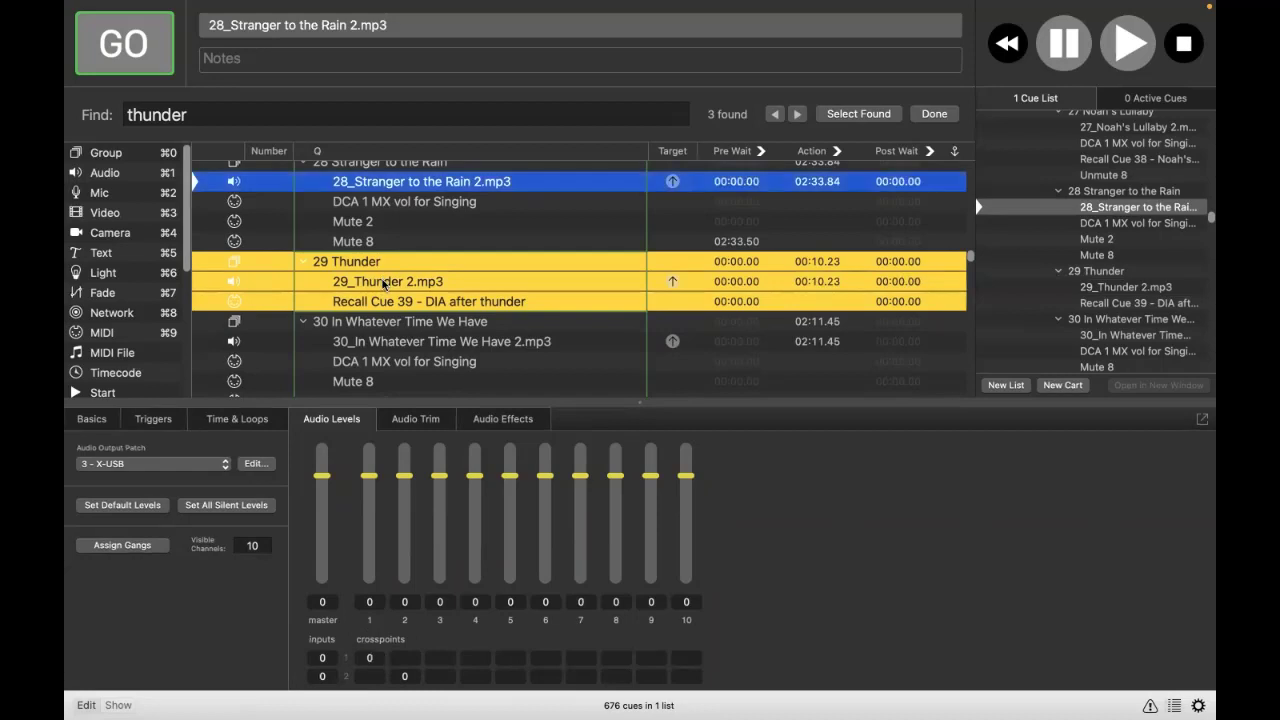
# Step: Try entering crosspoints from input 1 to outputs 1 and 2 for 29_Thunder 2.mp3, and clear both values
pyautogui.click(383, 284)
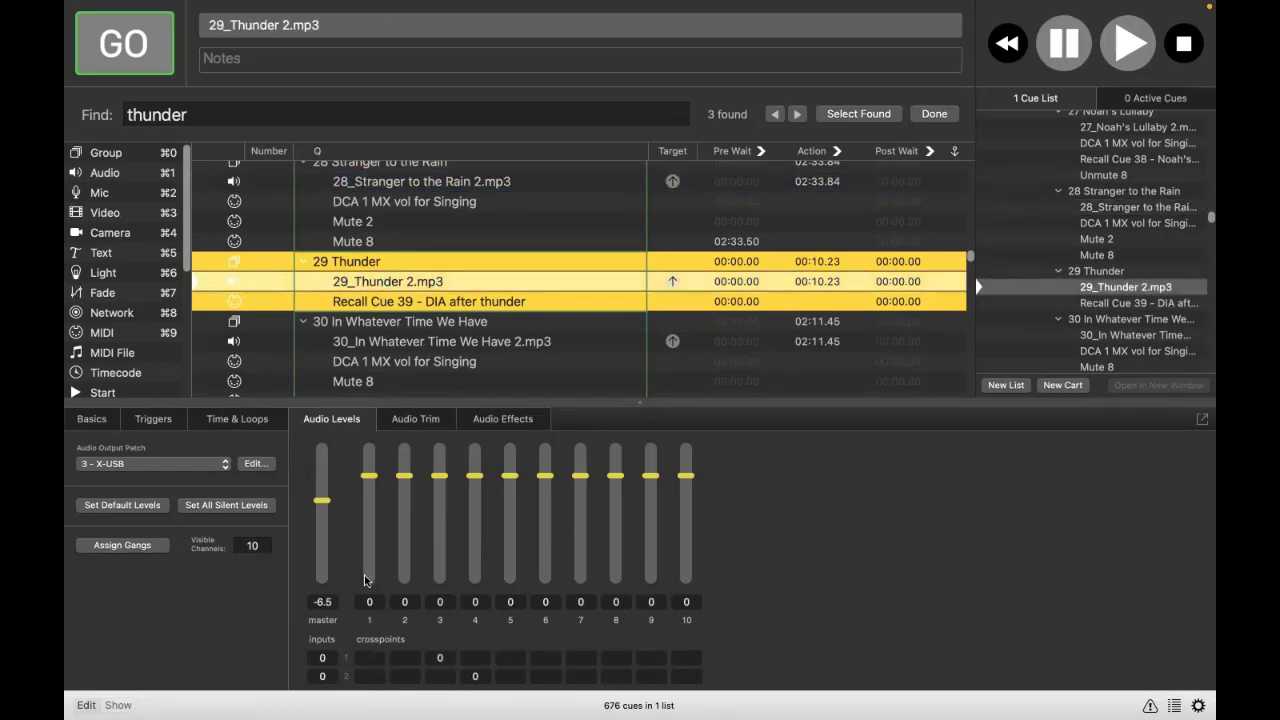
pyautogui.click(371, 657)
pyautogui.press('Tab')
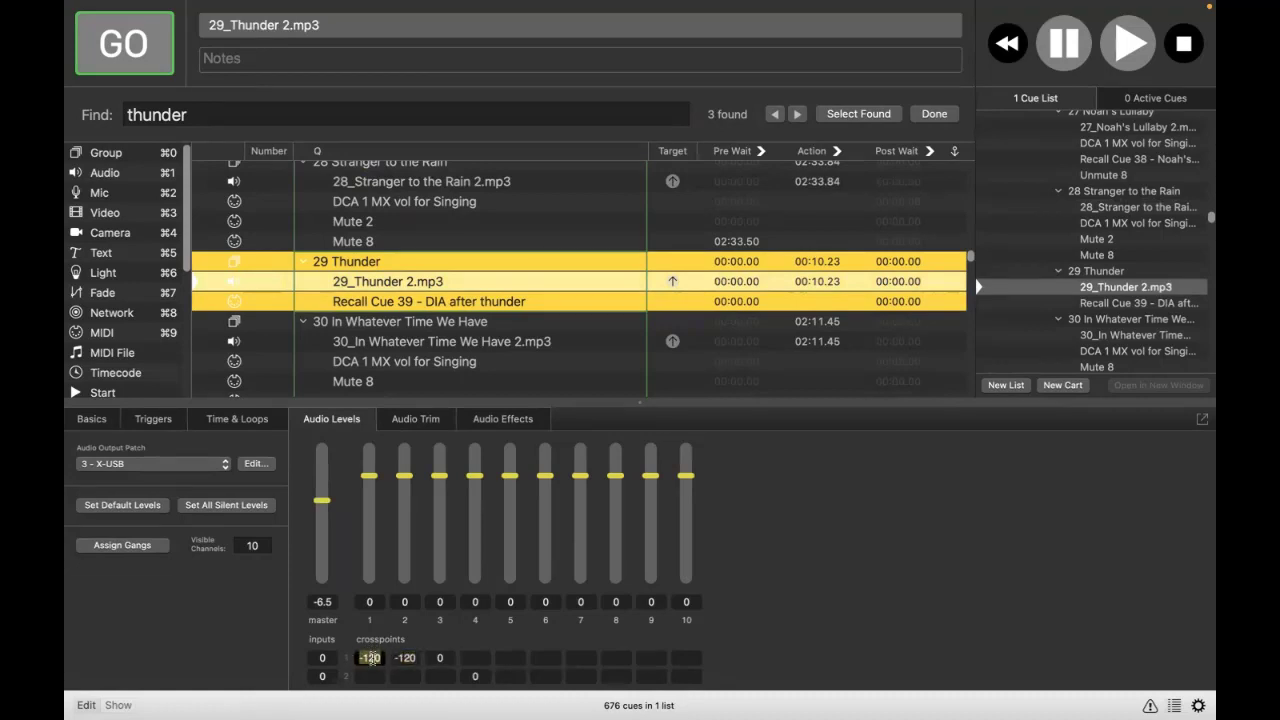
pyautogui.press('BackSpace')
pyautogui.click(405, 659)
pyautogui.press('BackSpace')
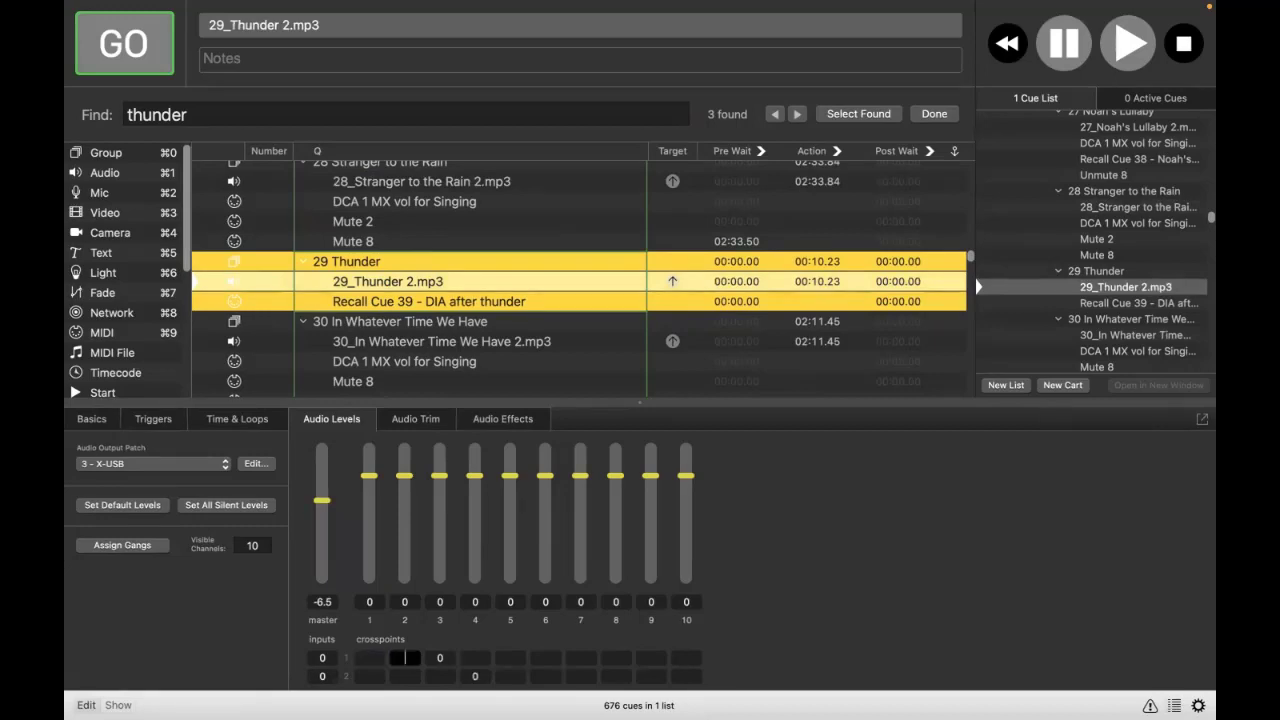
pyautogui.click(405, 676)
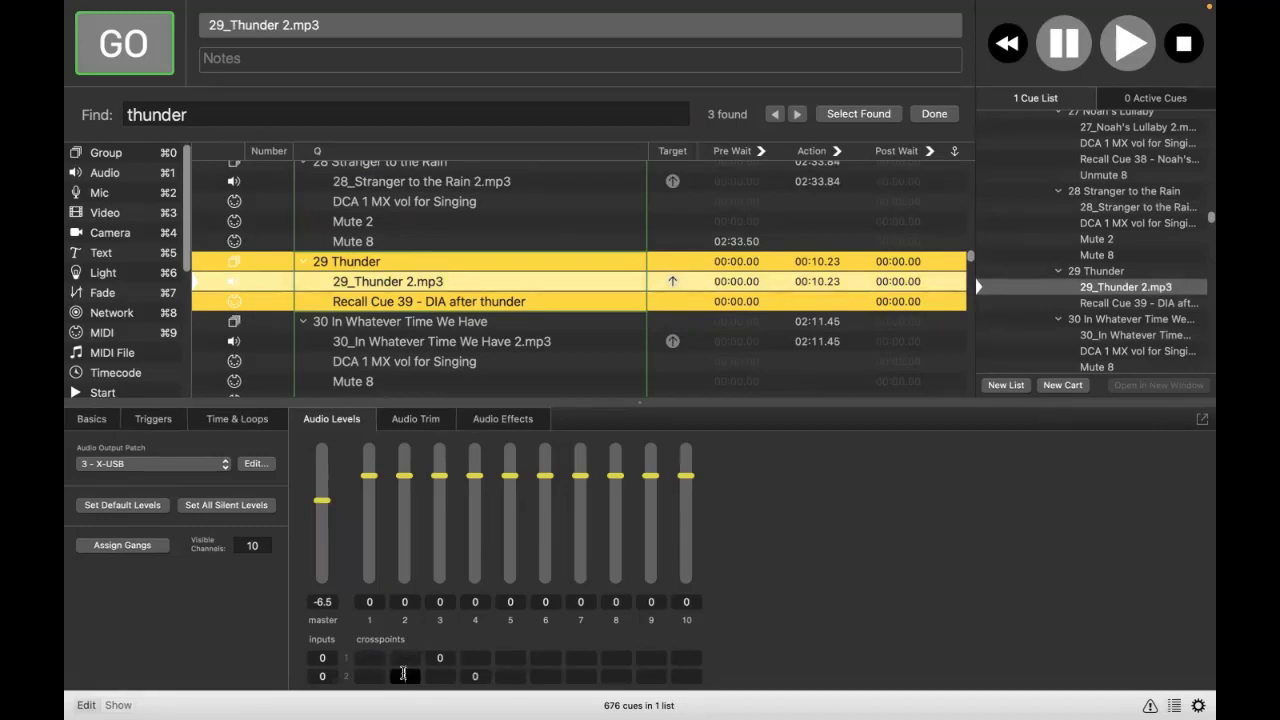
# Step: Check the crosspoints of 29_Thunder 2.mp3 from input 1 to output 3 and from input 2 to output 4
pyautogui.click(446, 659)
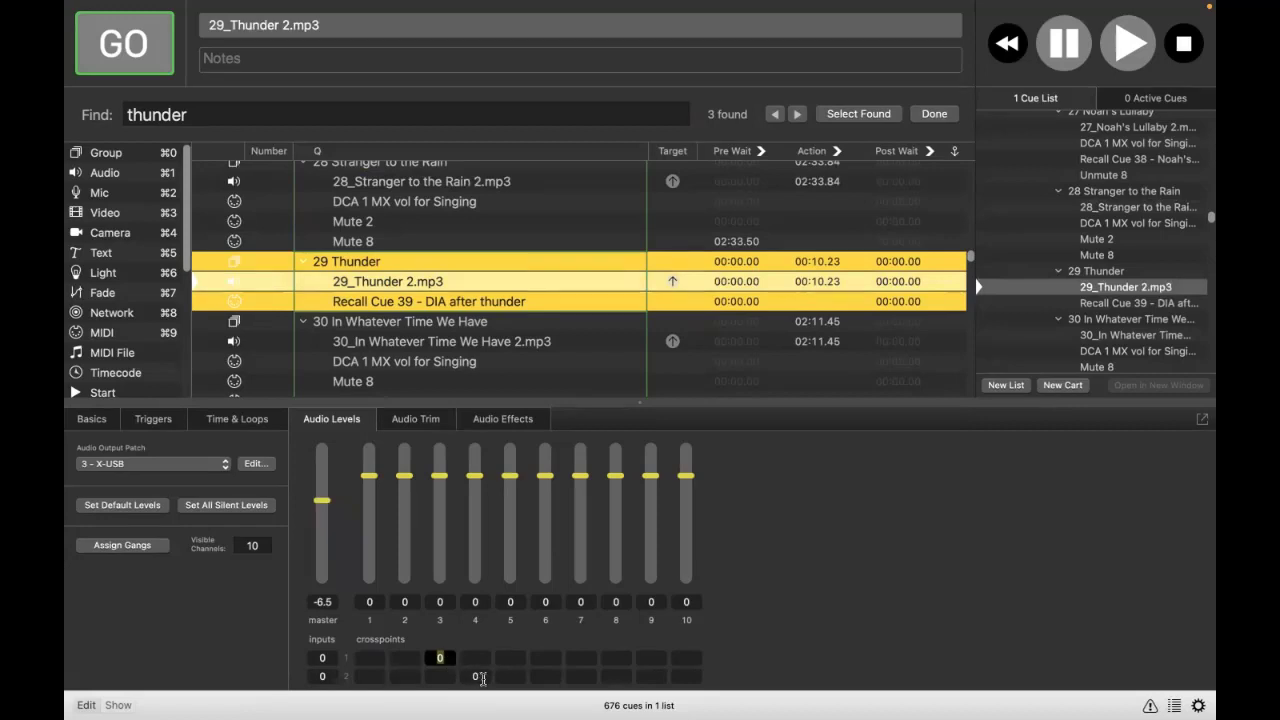
pyautogui.click(481, 677)
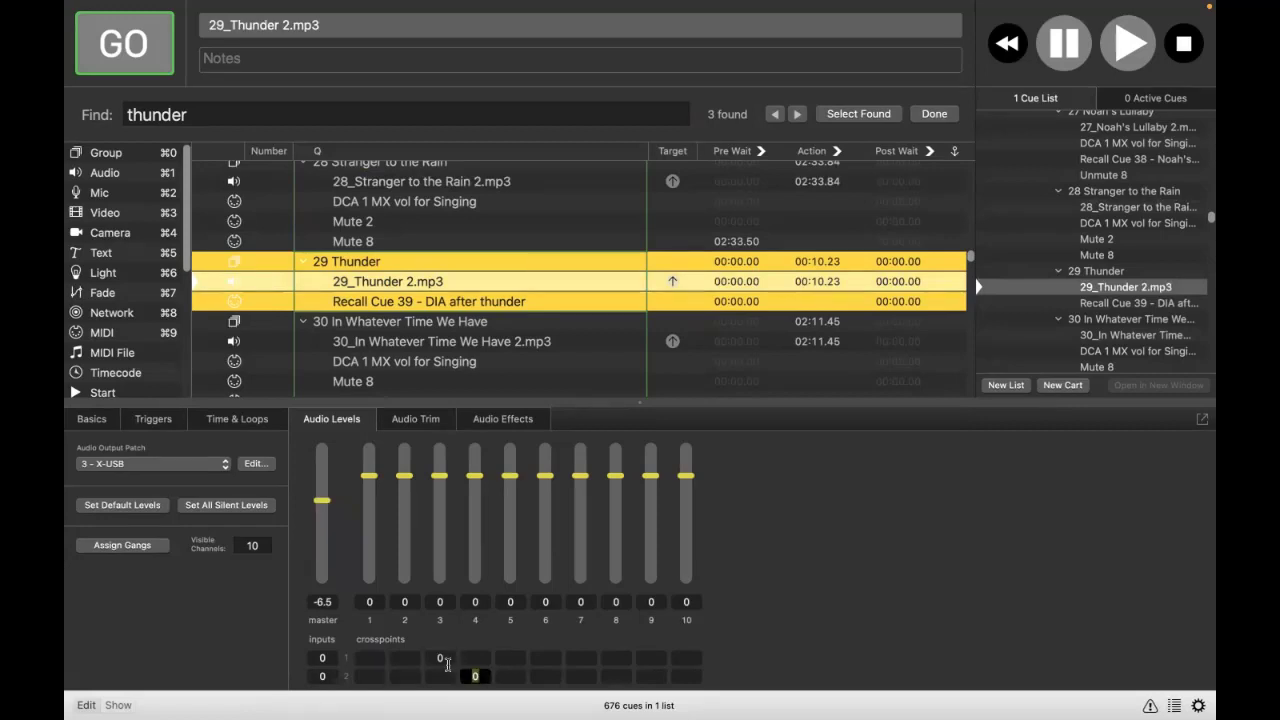
pyautogui.click(411, 286)
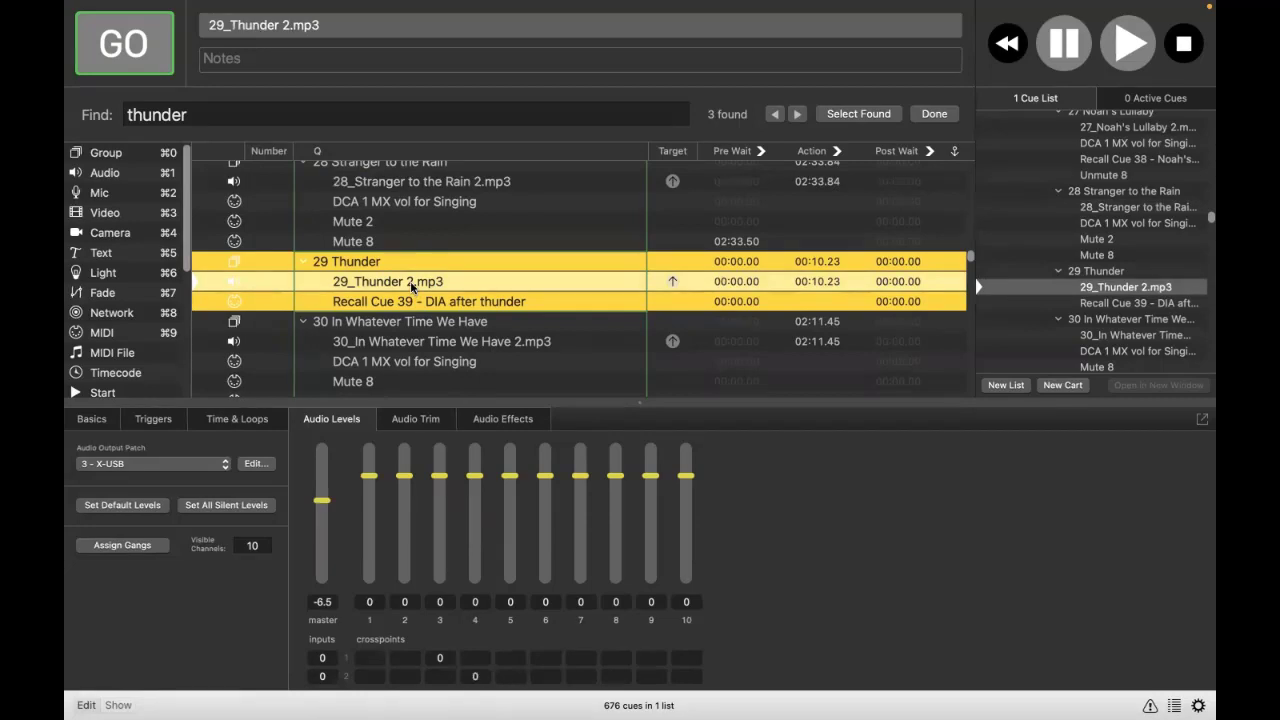